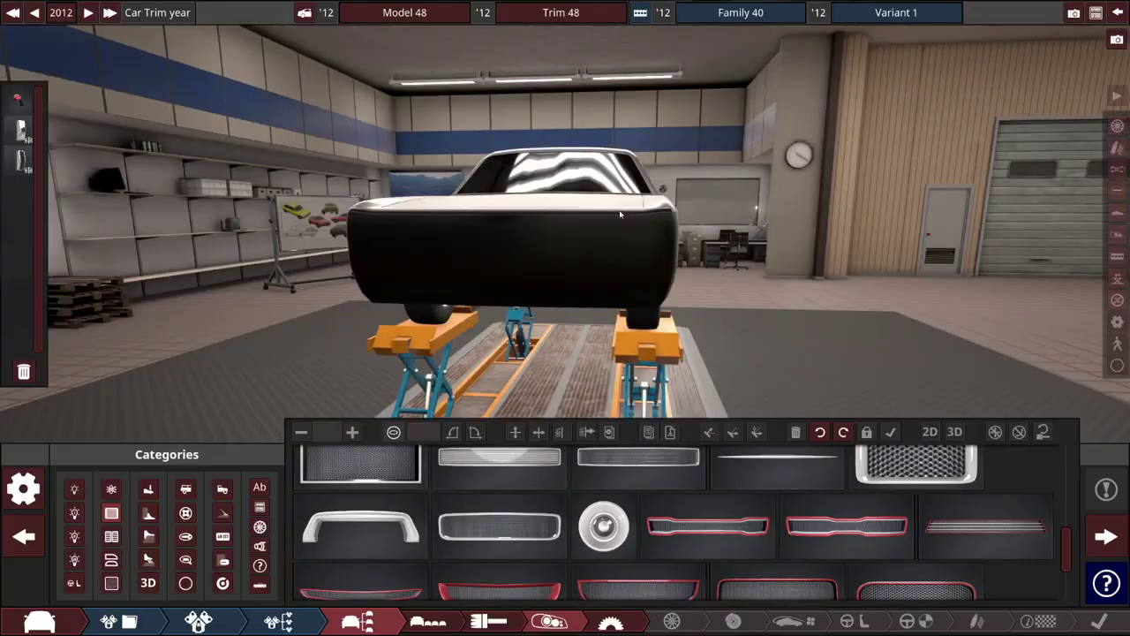
drag(647, 220, 714, 171)
scroll(733, 177, up, 8)
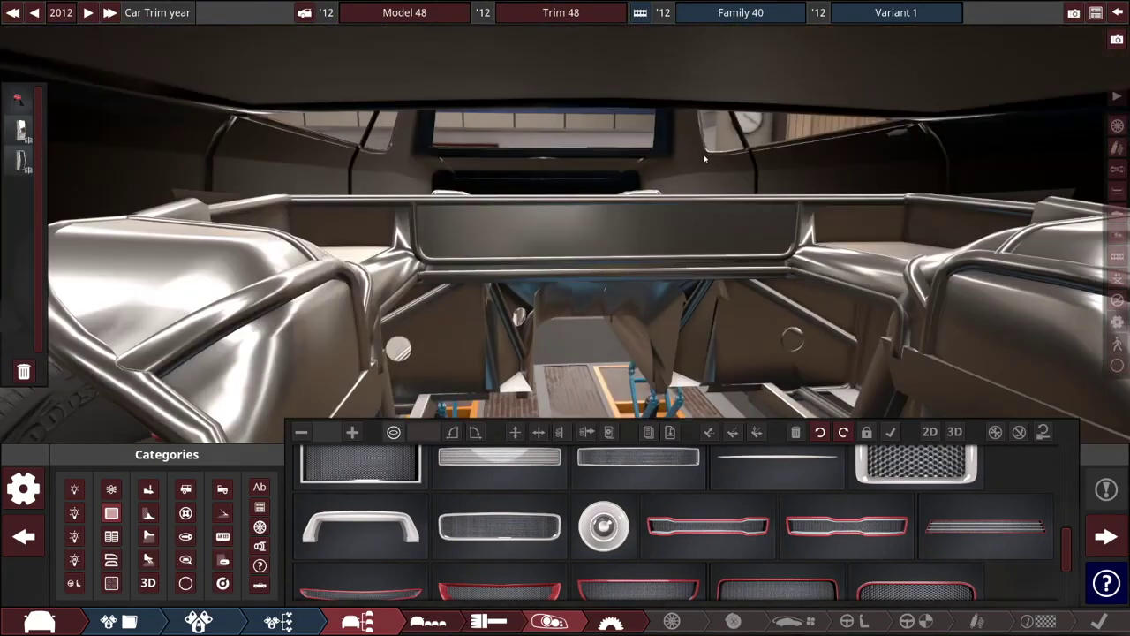
scroll(705, 159, down, 8)
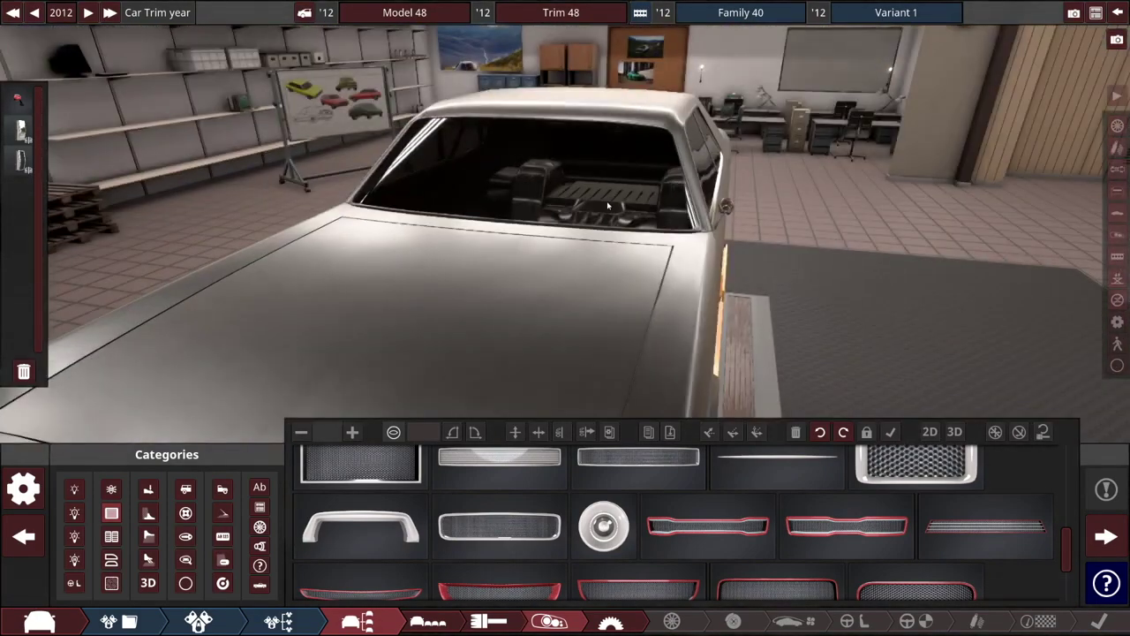
scroll(607, 204, down, 2)
drag(607, 205, 656, 228)
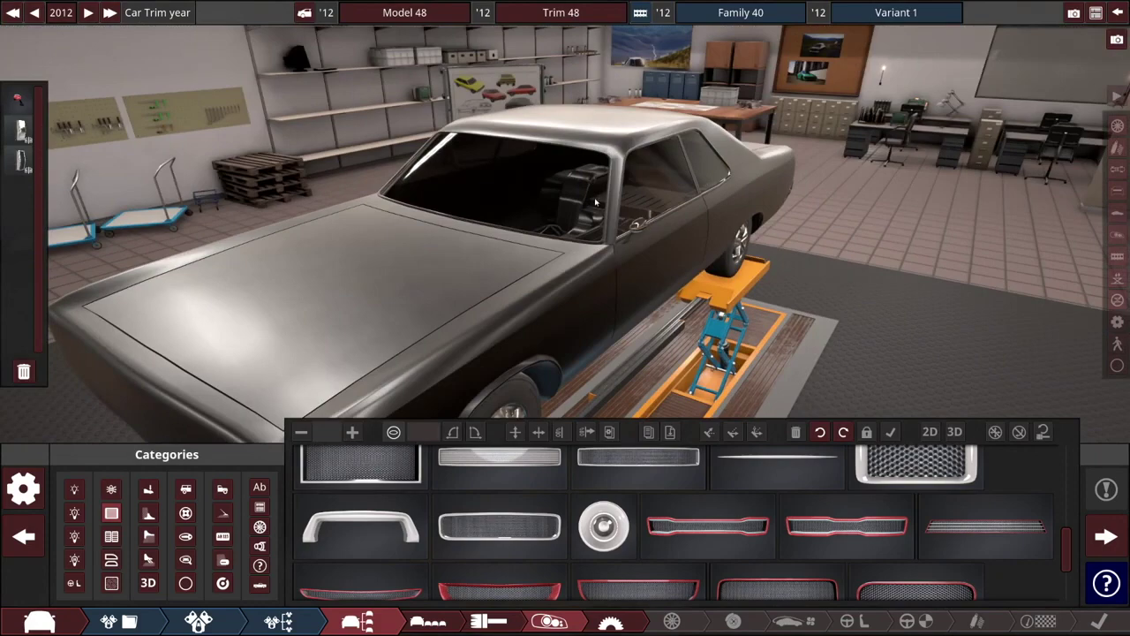
drag(596, 203, 425, 328)
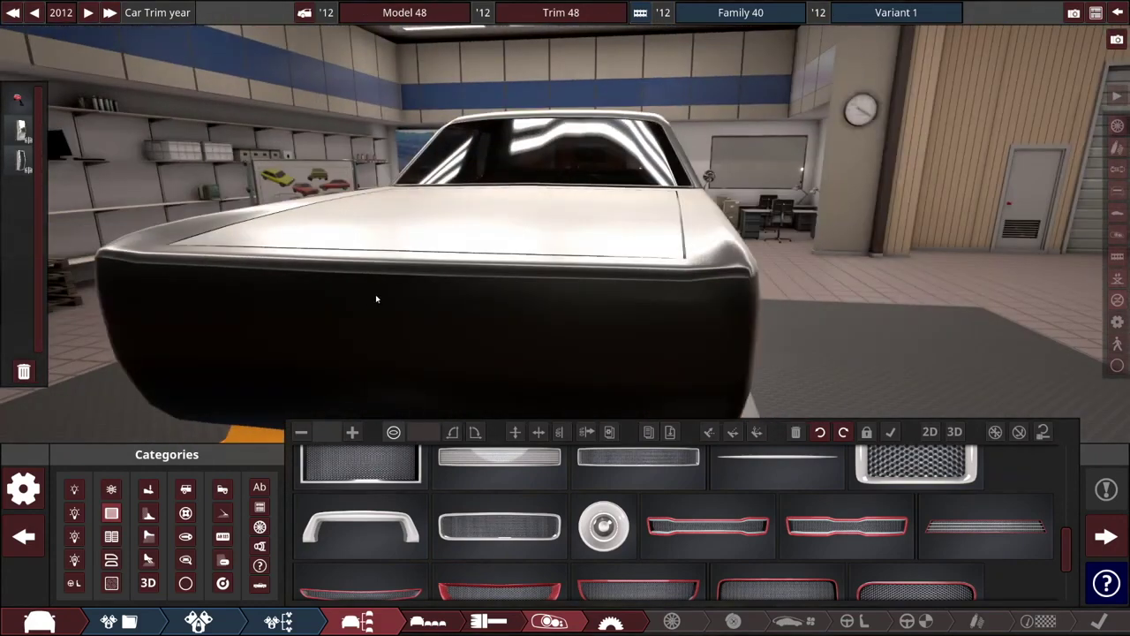
Place a wide grid-pattern grille on the car's front and stretch it to nearly full width, with scale about 1.34 × 1.00 × 0.70.
drag(376, 296, 419, 299)
scroll(636, 481, up, 6)
scroll(618, 493, down, 4)
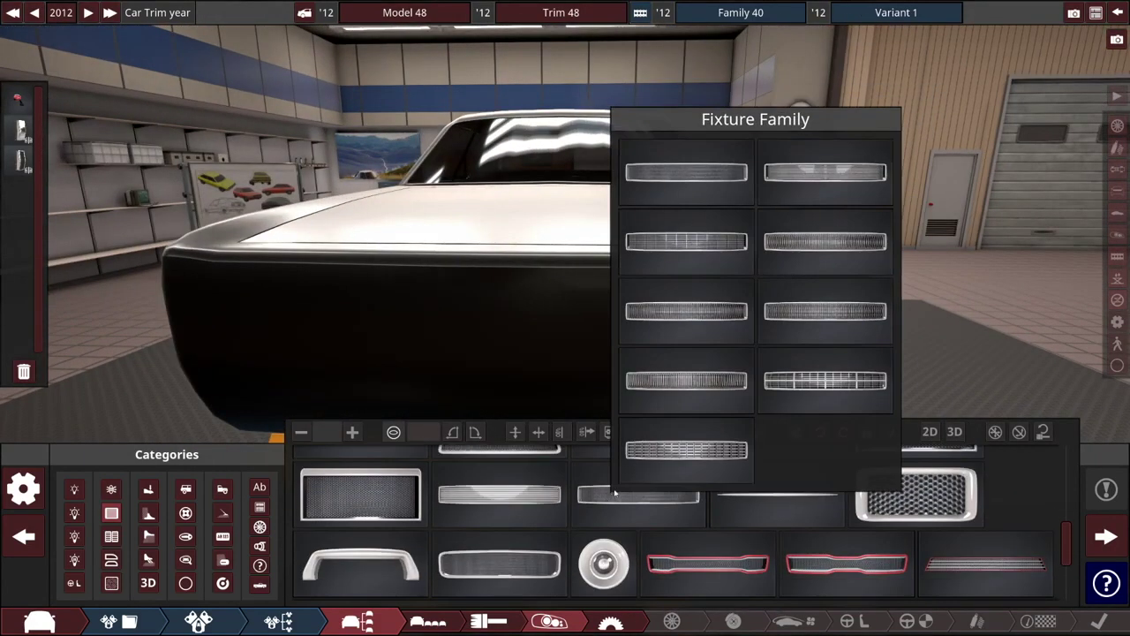
click(616, 492)
drag(808, 561, 520, 315)
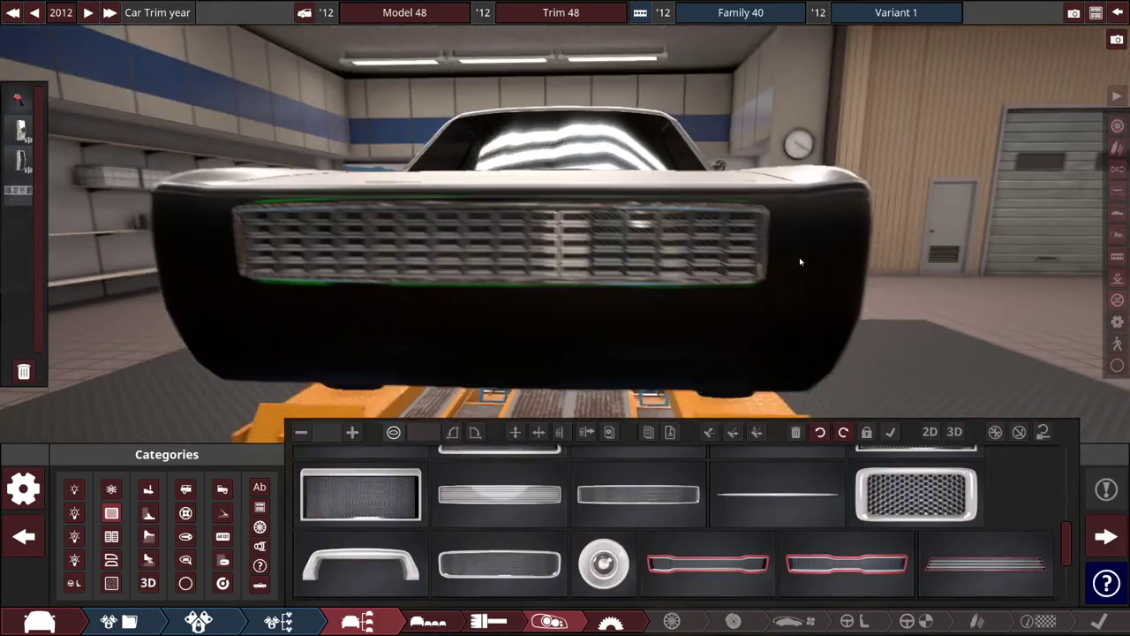
click(799, 257)
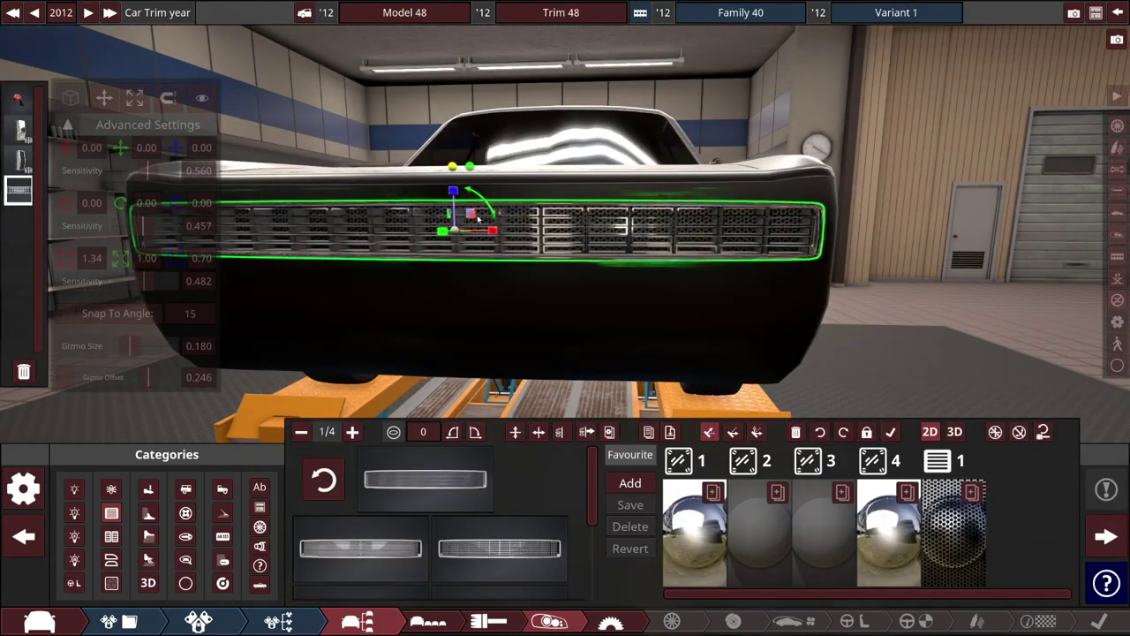
drag(495, 232, 506, 233)
click(716, 210)
scroll(672, 250, down, 3)
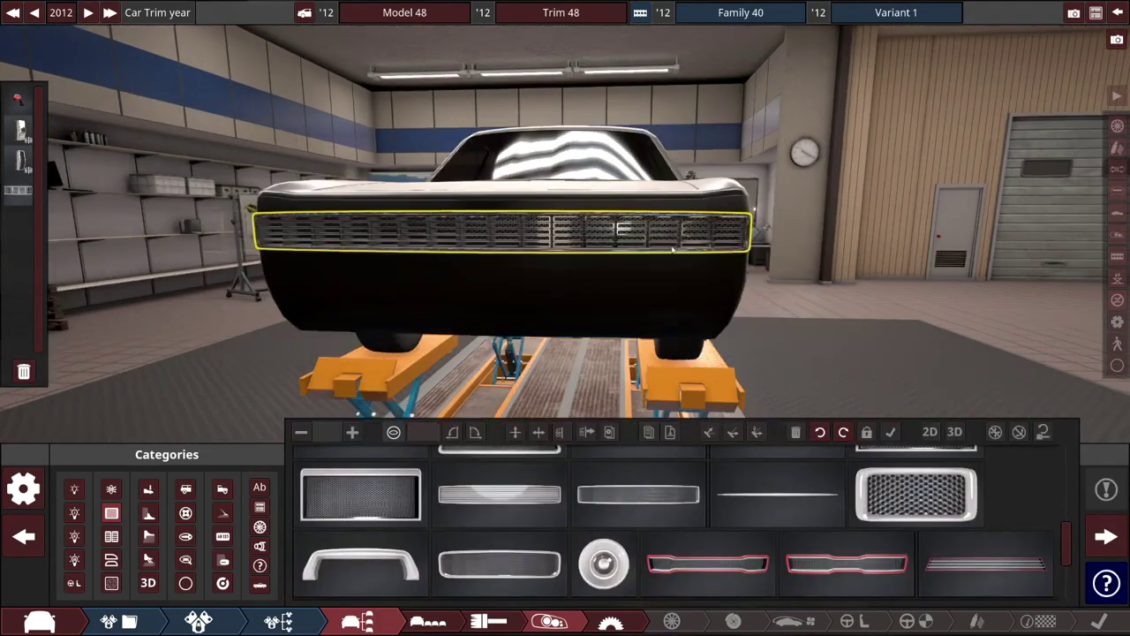
Try a mirrored pair of twin-round headlights at the outer ends of the front, scaled to about 0.72.
click(660, 251)
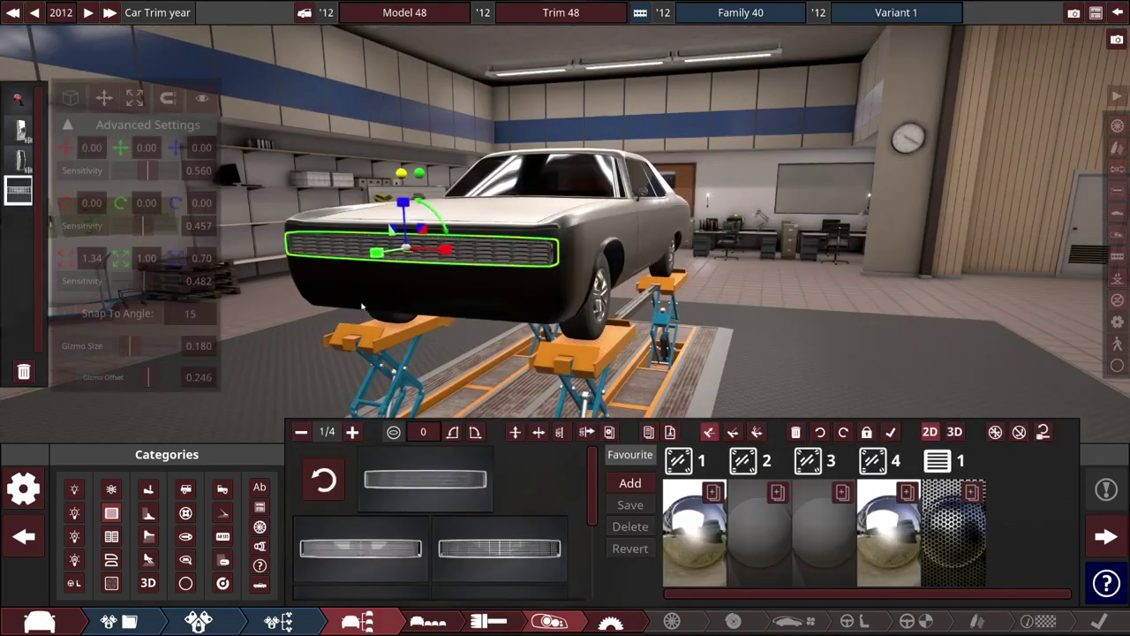
click(362, 307)
click(74, 516)
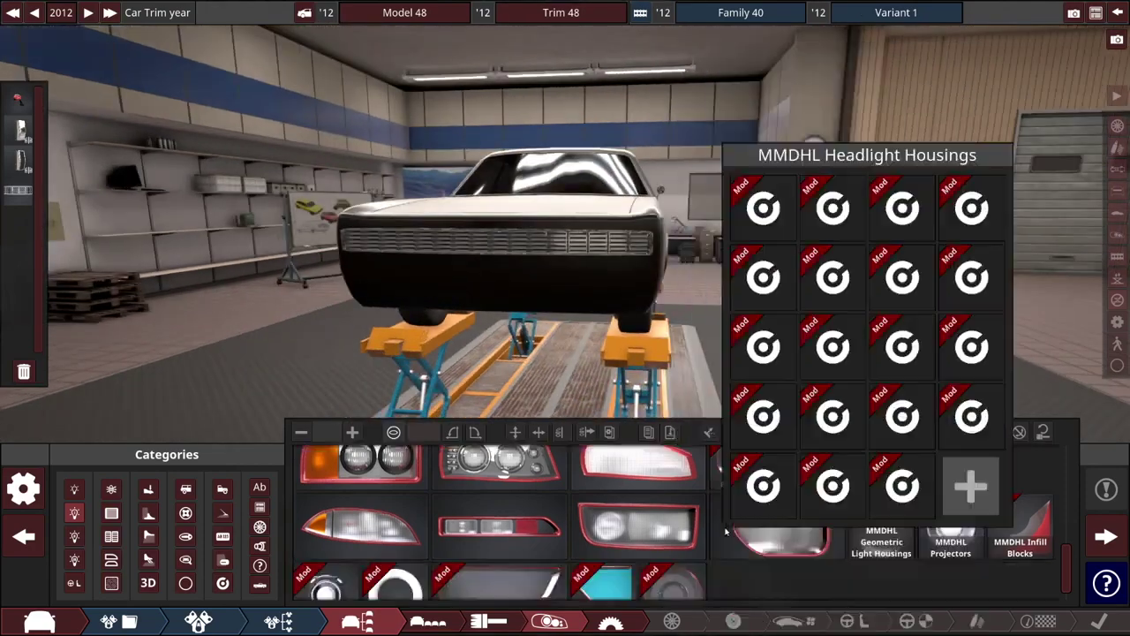
scroll(852, 527, down, 3)
scroll(850, 527, up, 5)
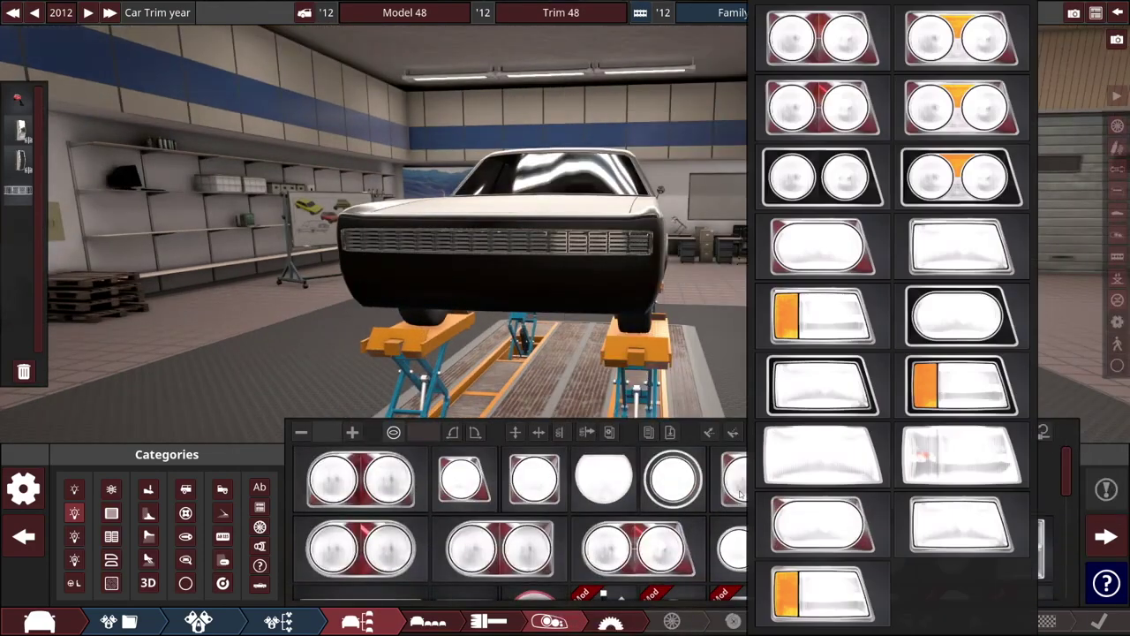
drag(749, 315, 852, 319)
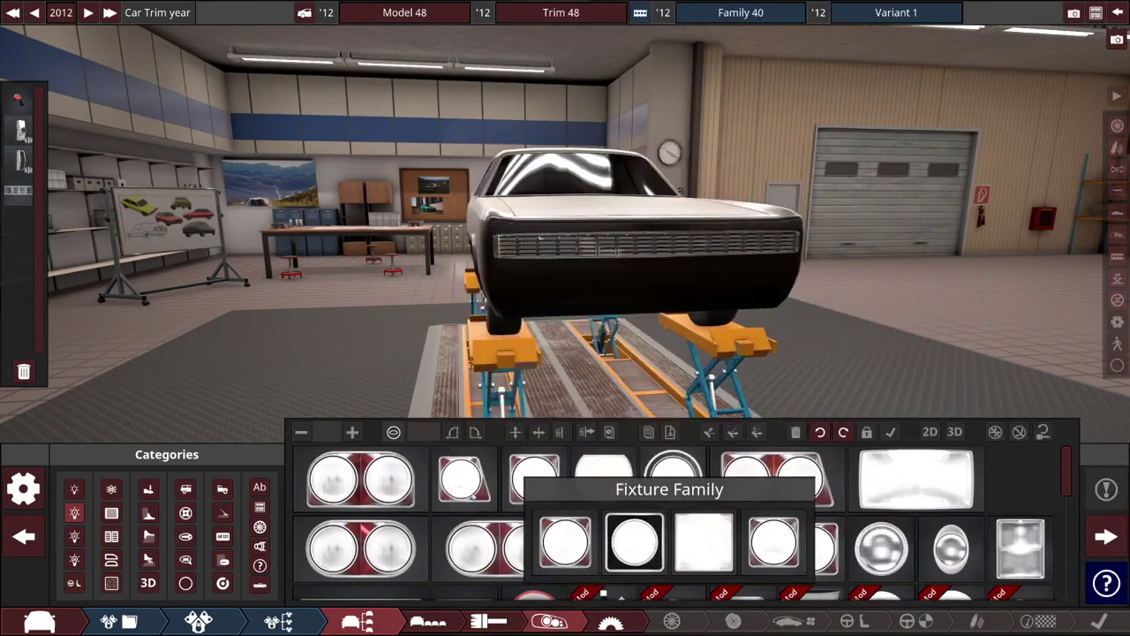
click(332, 542)
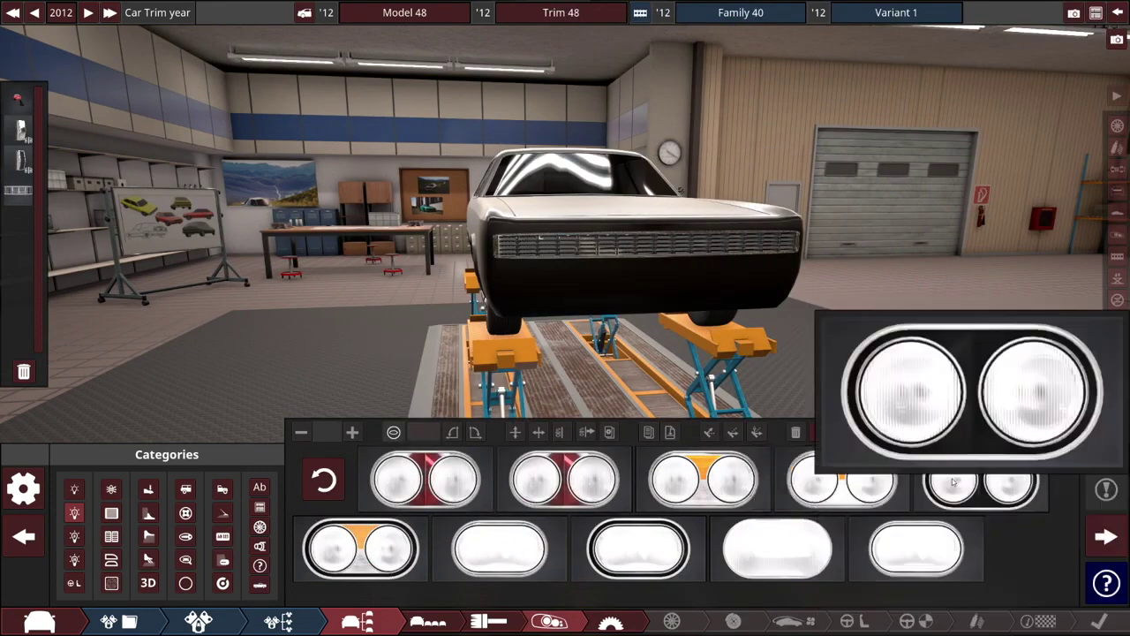
drag(954, 482, 525, 253)
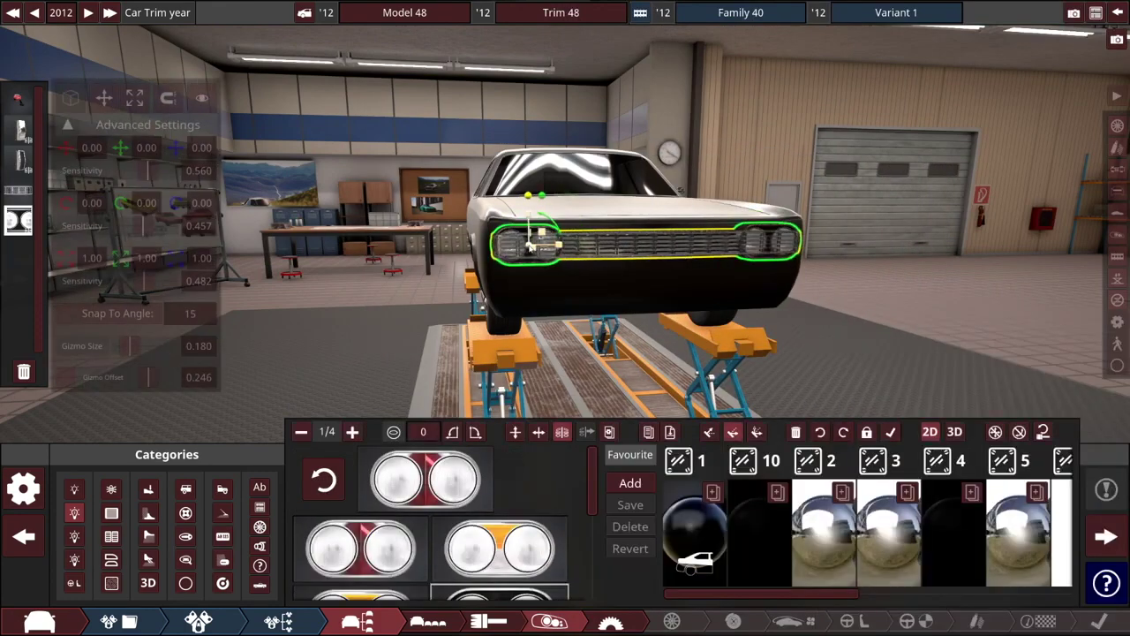
drag(552, 274, 528, 252)
drag(531, 218, 533, 231)
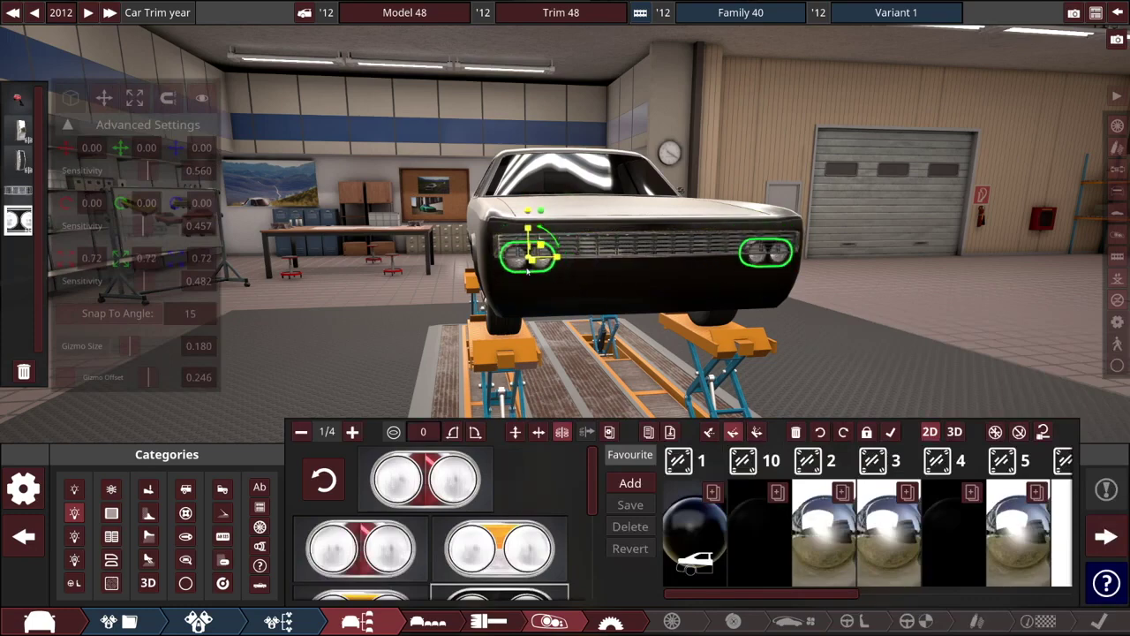
Resize the grille to fit between the two headlights, with scale about 0.86 × 1.00 × 0.87.
click(655, 244)
drag(658, 203, 659, 214)
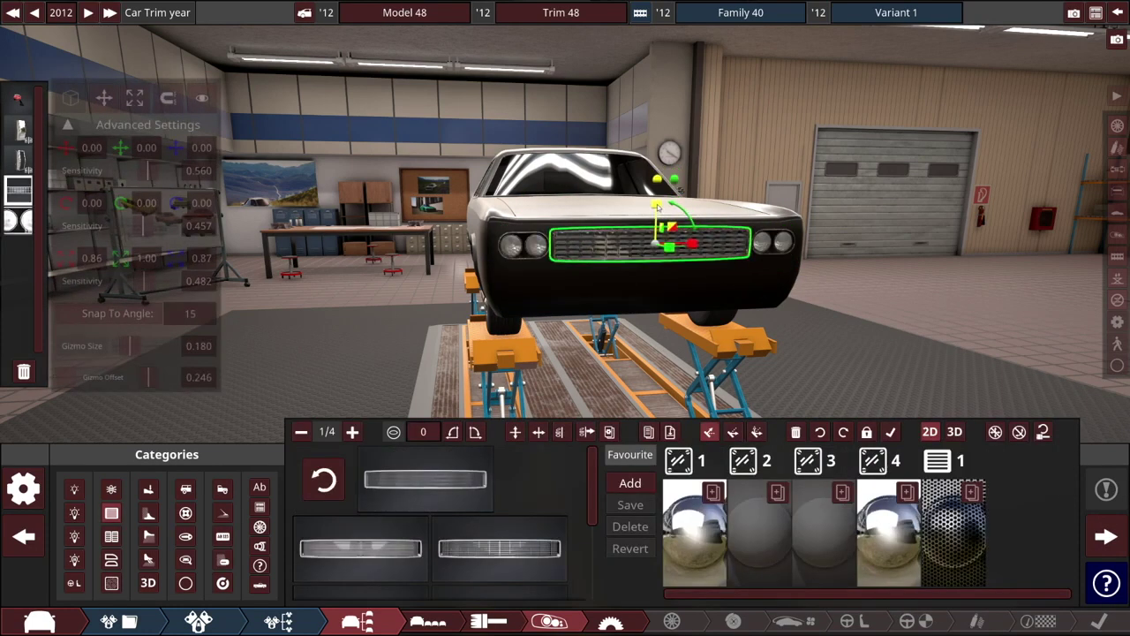
drag(579, 217, 541, 230)
scroll(540, 229, up, 5)
click(544, 239)
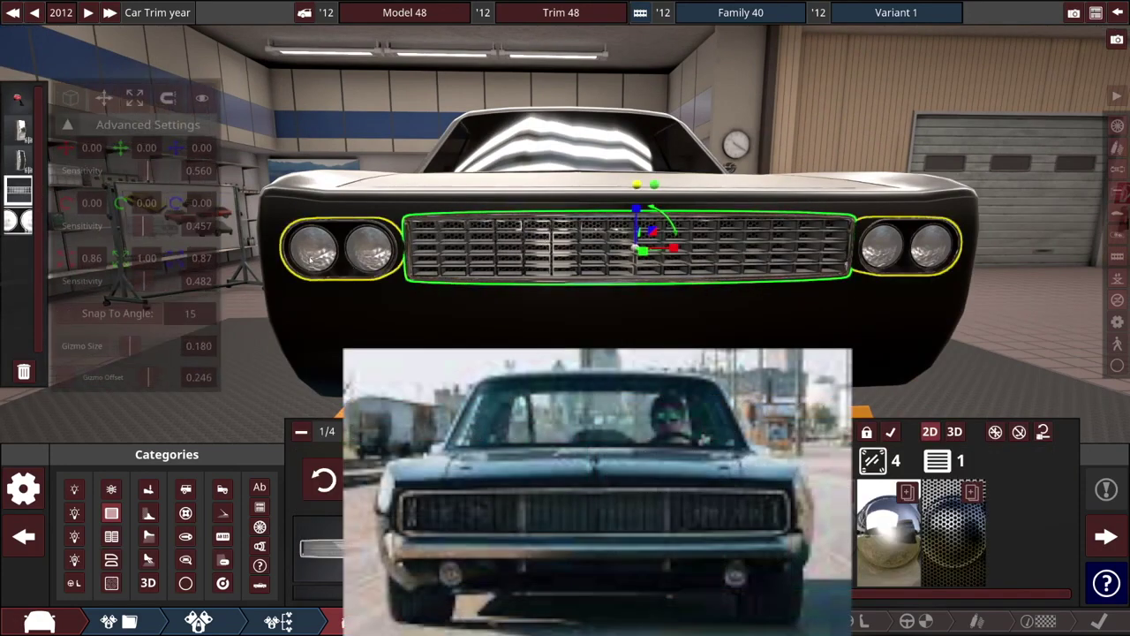
Delete the mirrored twin-round headlights from the front.
click(352, 268)
key(Delete)
click(509, 297)
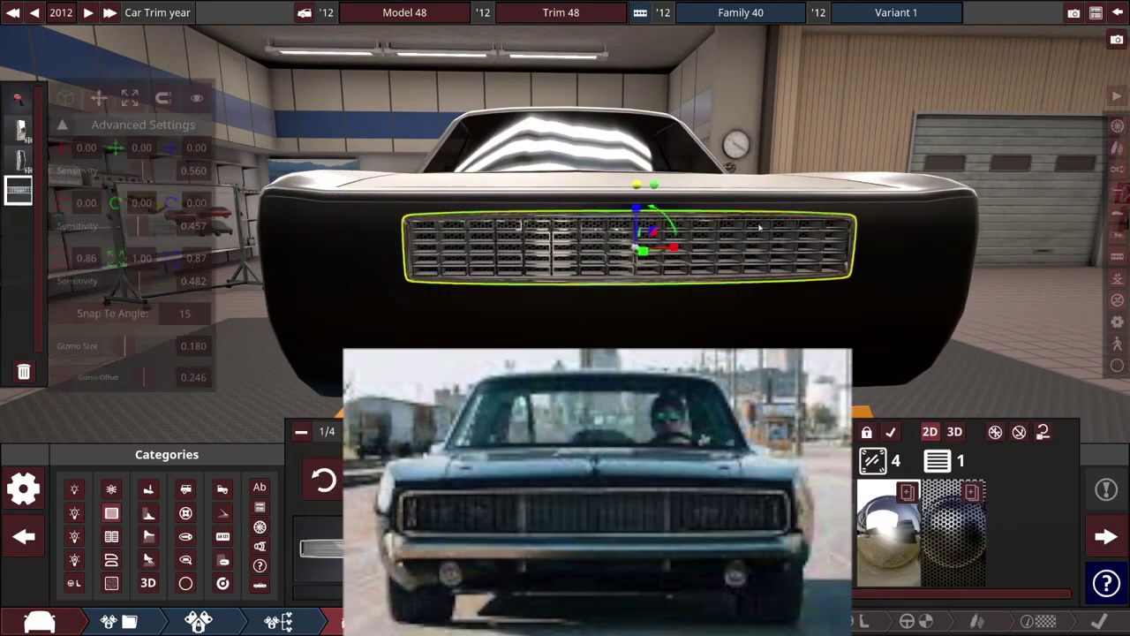
Stretch the grille sideways again so it spans the full width of the front.
mouse_move(703, 247)
mouse_down()
mouse_move(740, 248)
mouse_move(689, 248)
mouse_up()
drag(634, 211, 515, 194)
click(649, 190)
scroll(514, 195, down, 4)
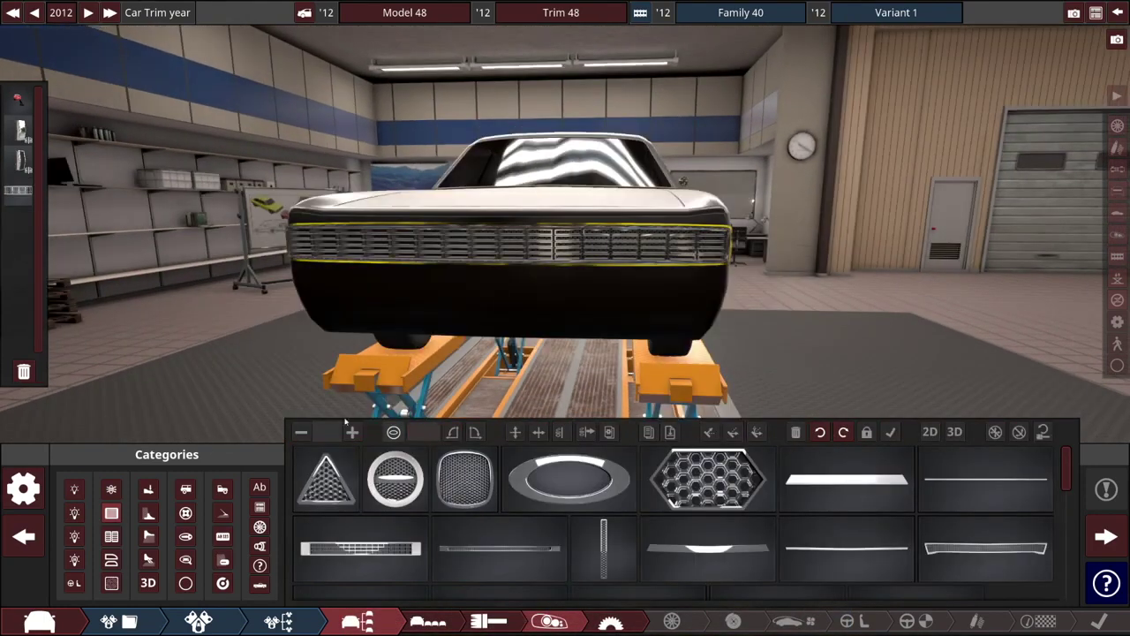
Place a mirrored pair of round orange indicator lights low on the front, near the outer corners.
click(74, 559)
scroll(300, 464, down, 3)
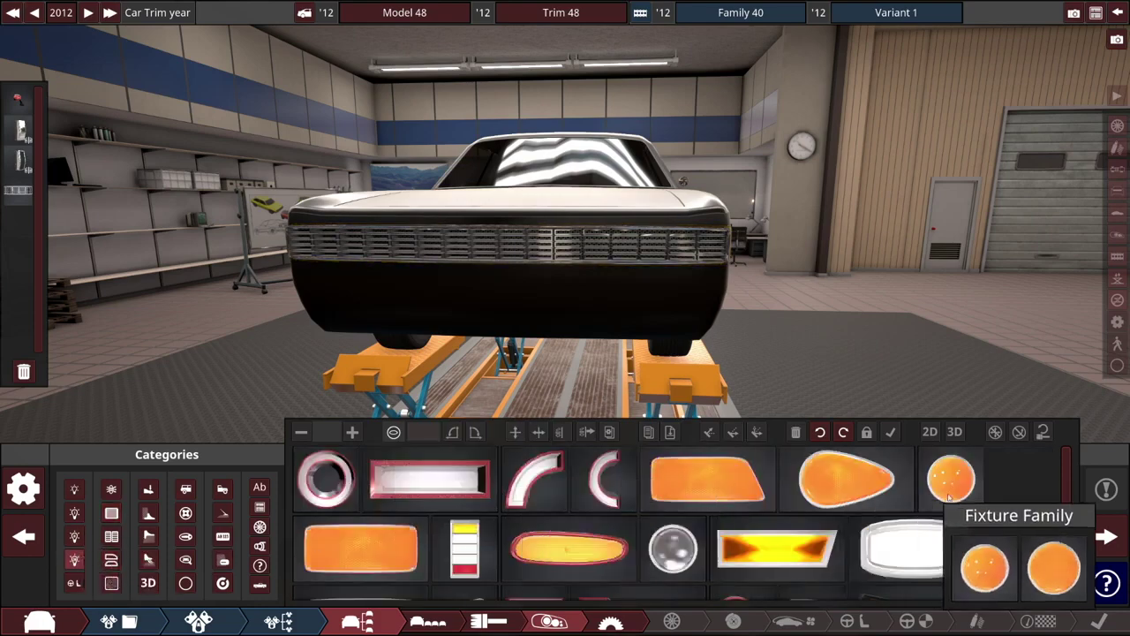
scroll(969, 493, down, 1)
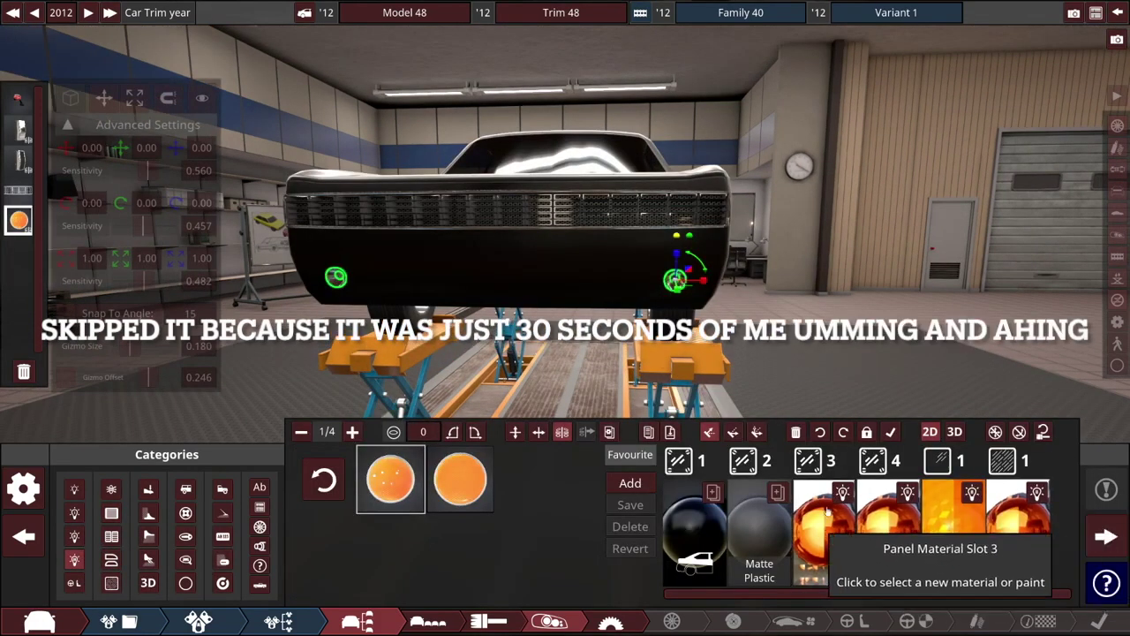
click(813, 275)
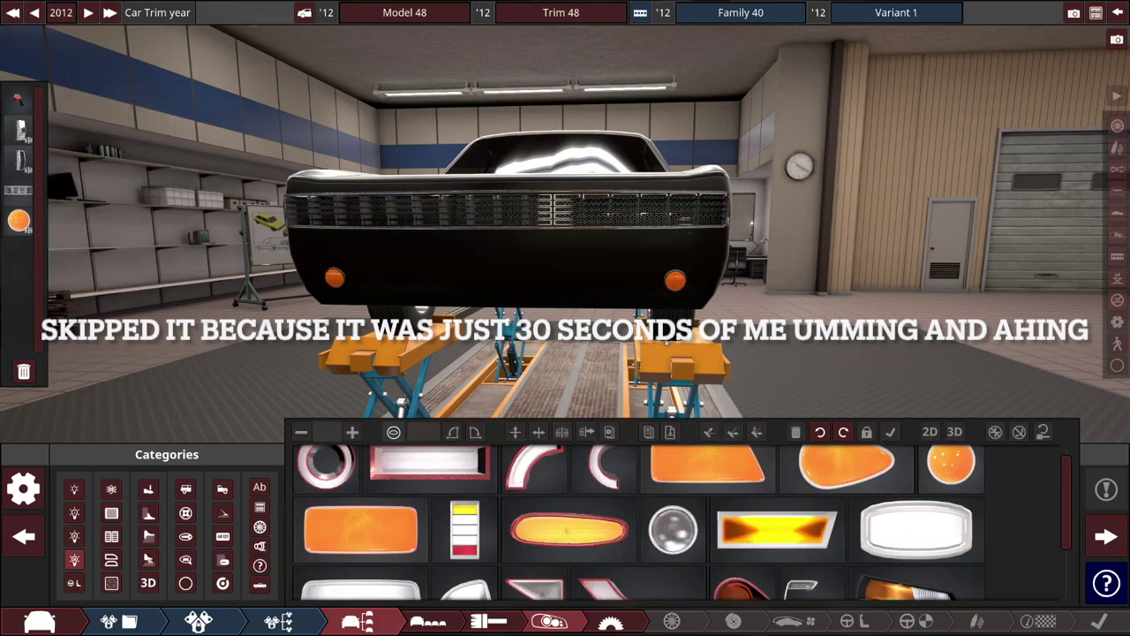
Place a thin trapezoidal lower grille centred between the round orange lights and flip it upside down.
click(112, 512)
scroll(832, 460, down, 3)
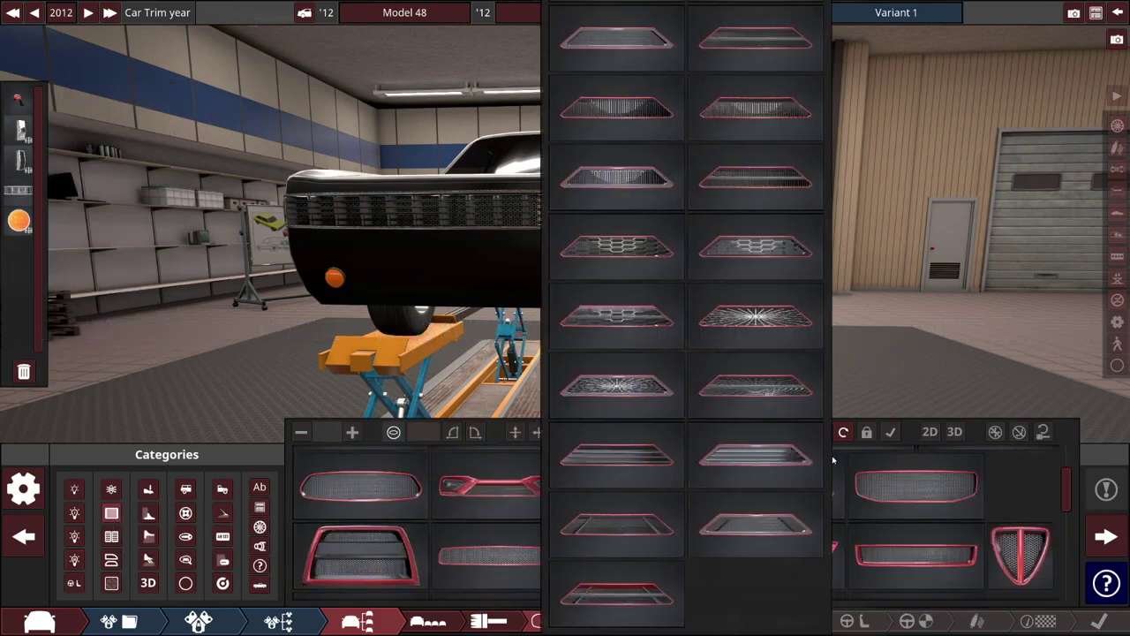
scroll(832, 460, down, 10)
click(485, 484)
drag(485, 484, 500, 283)
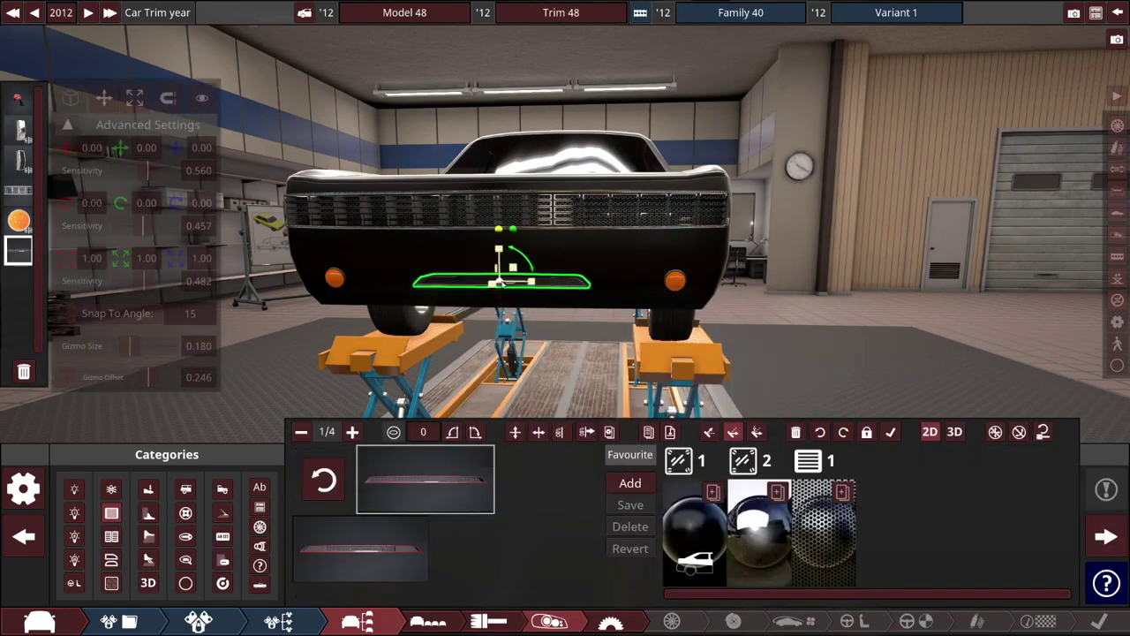
click(559, 432)
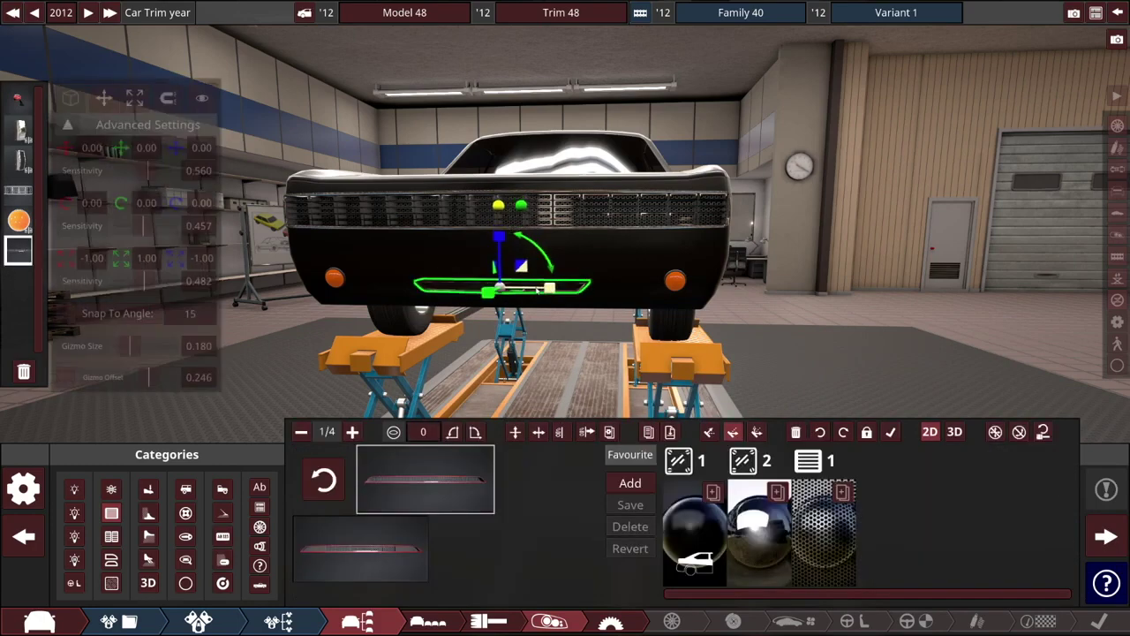
Raise the lower grille slightly and enlarge it to a scale of about 1.25.
click(575, 274)
click(525, 287)
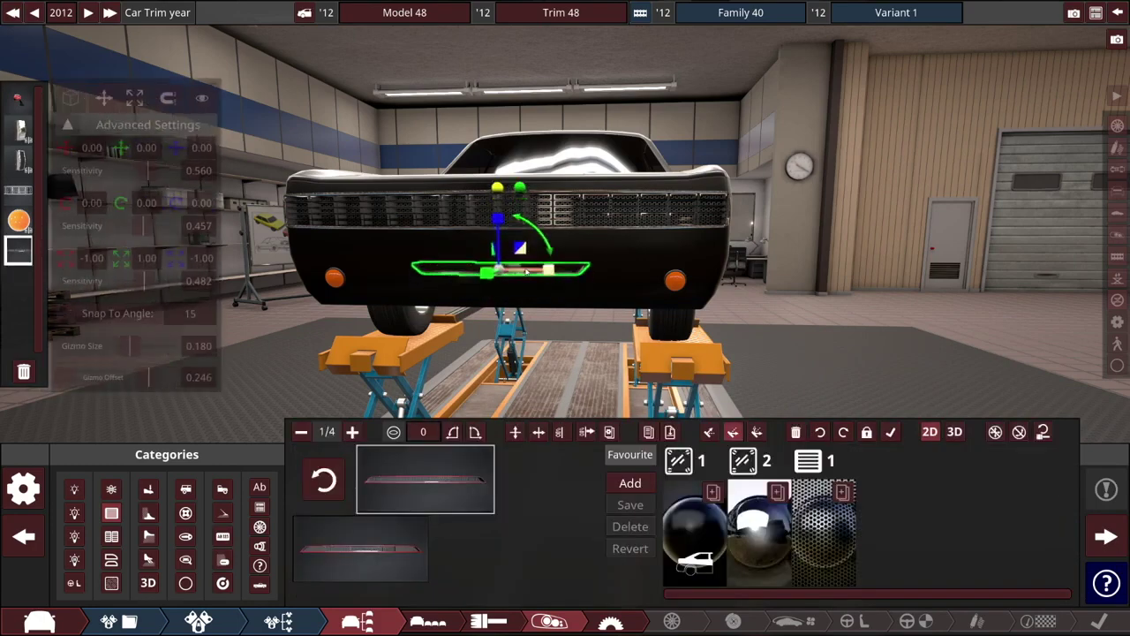
click(581, 251)
Increase the height of the main front grille to a vertical scale of about 0.94.
click(562, 215)
drag(496, 166, 496, 159)
click(391, 179)
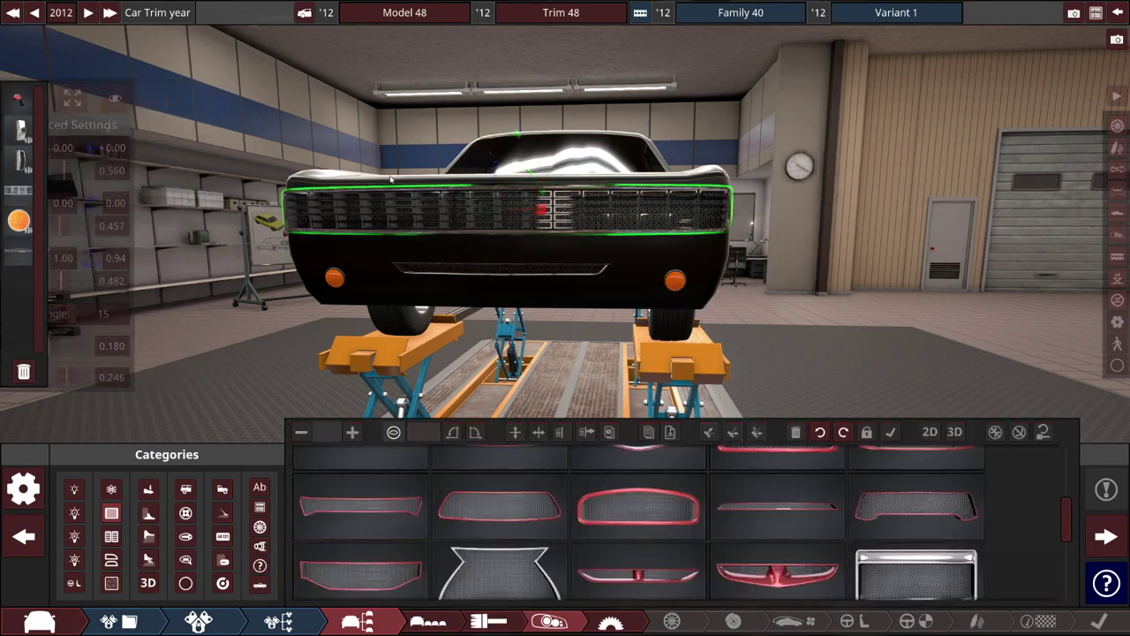
click(392, 181)
click(481, 276)
click(479, 278)
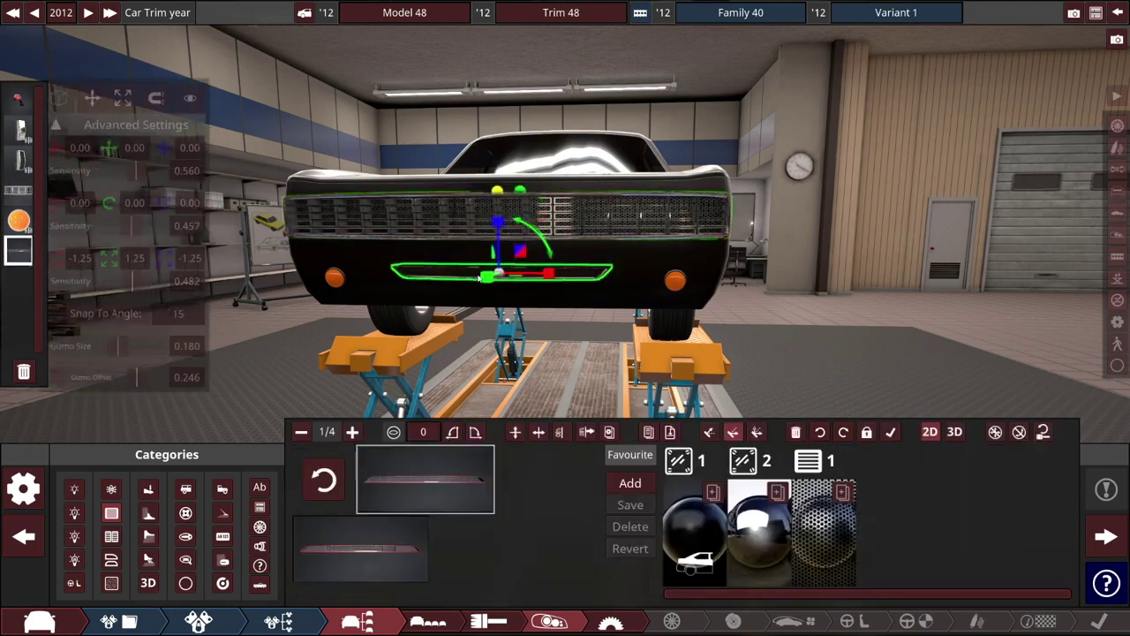
click(443, 270)
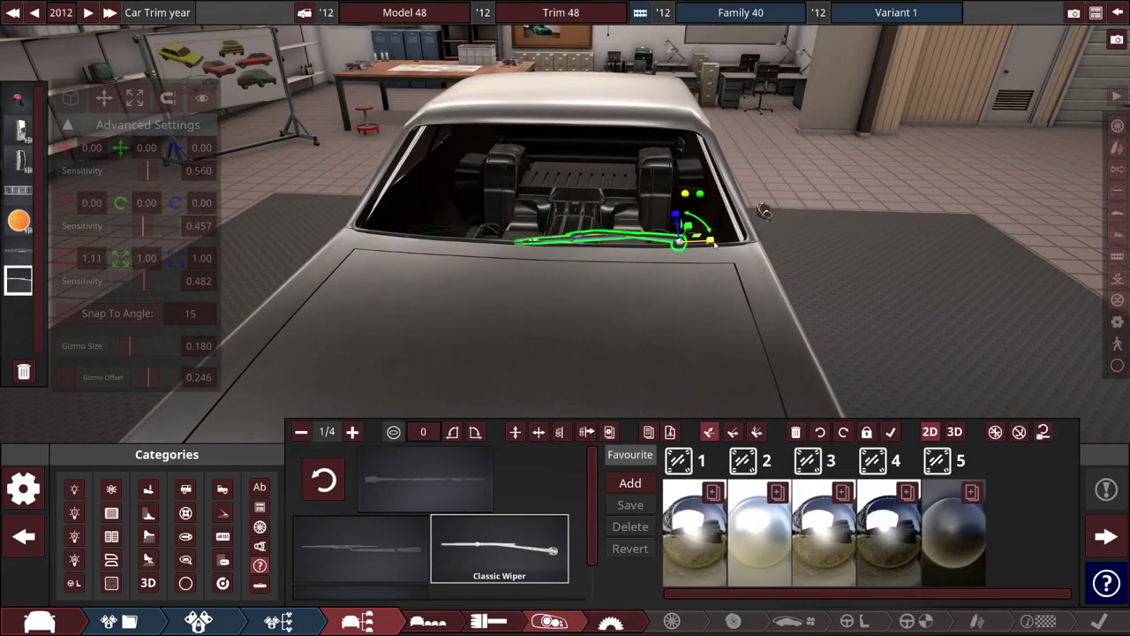
Place a second Classic Wiper at the base of the windshield beside the first one.
click(761, 208)
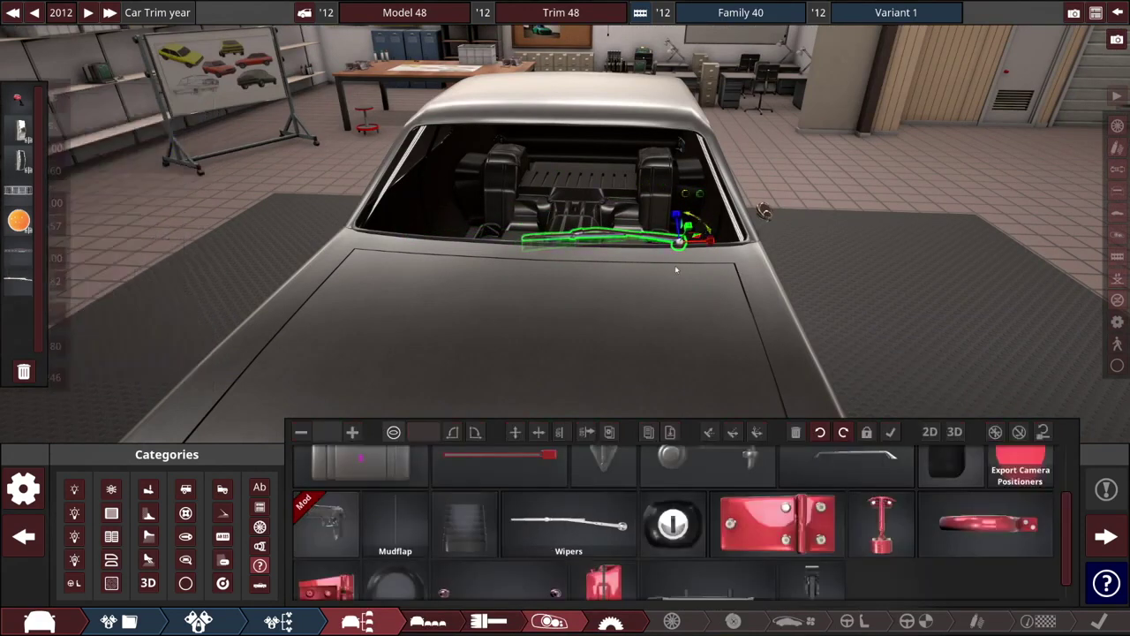
click(568, 525)
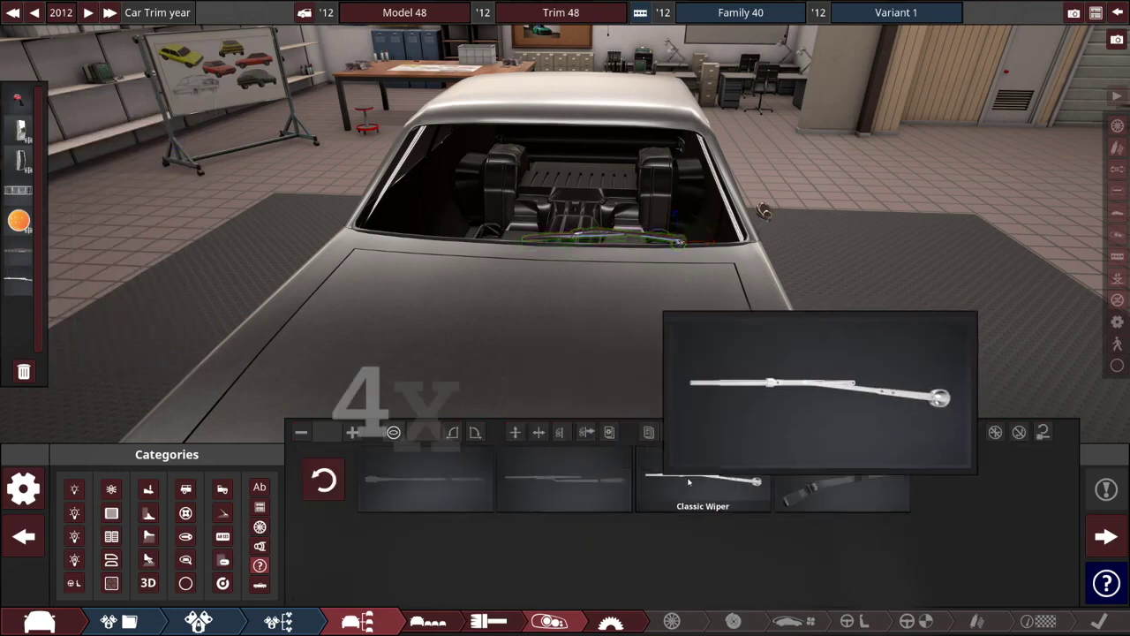
click(715, 499)
click(597, 182)
scroll(597, 181, down, 3)
drag(597, 182, 524, 317)
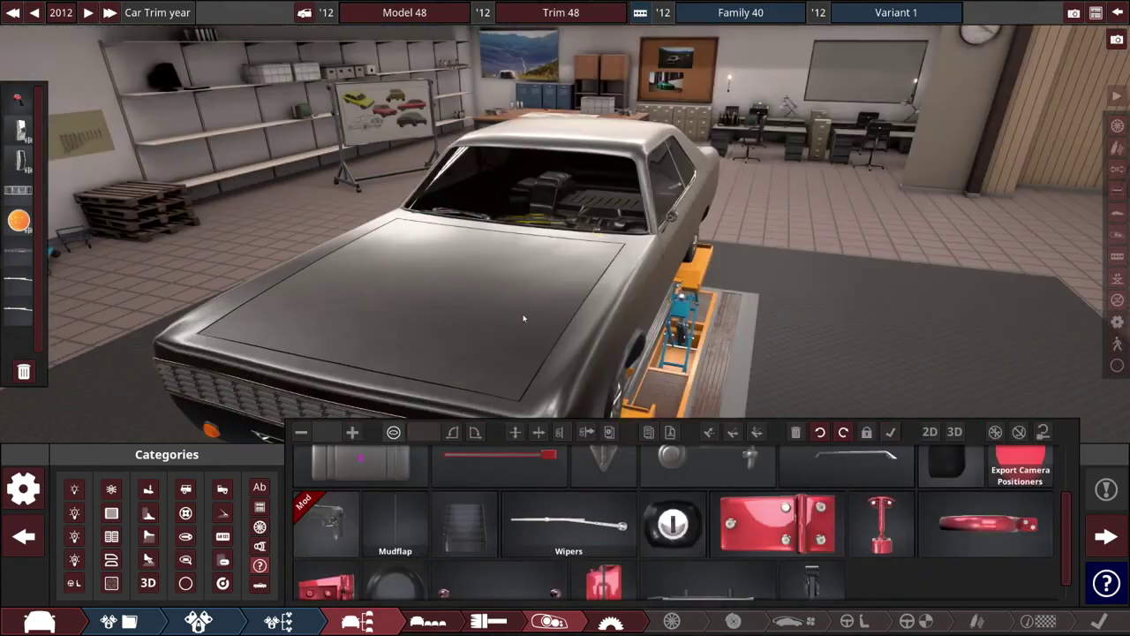
Set the window transparency to 0 in the advanced visibility controls.
click(1117, 343)
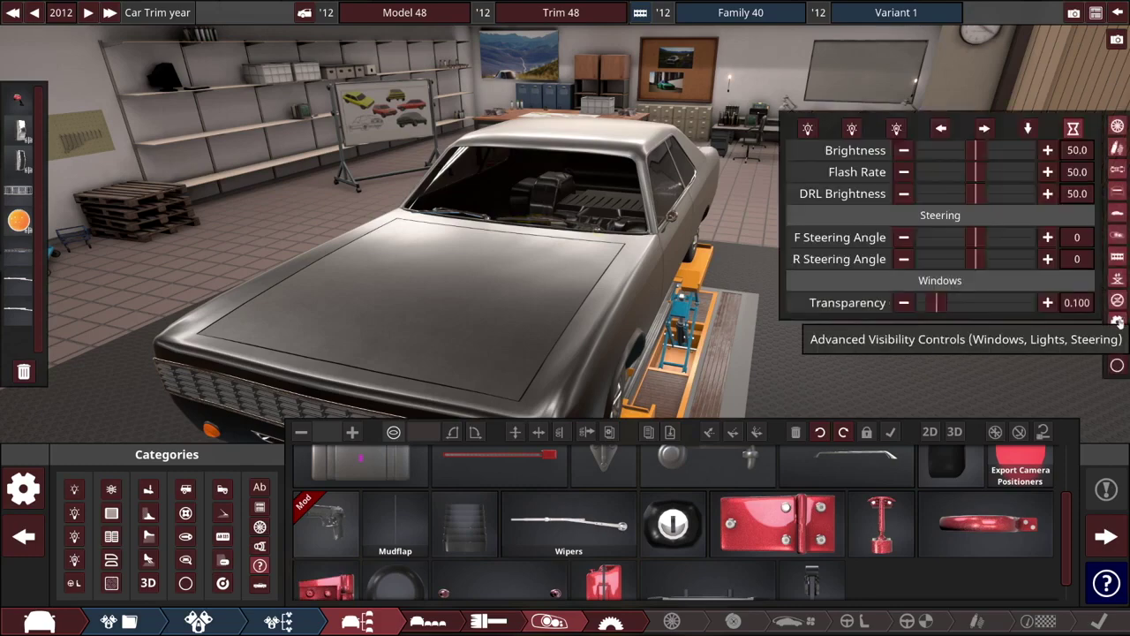
drag(828, 307, 505, 328)
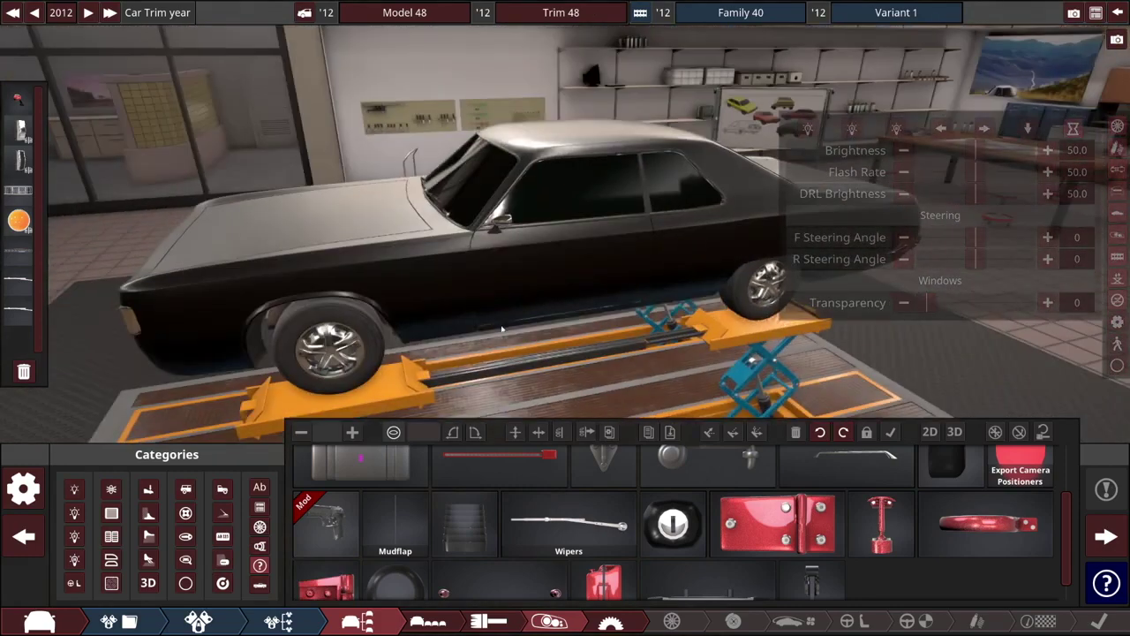
click(222, 536)
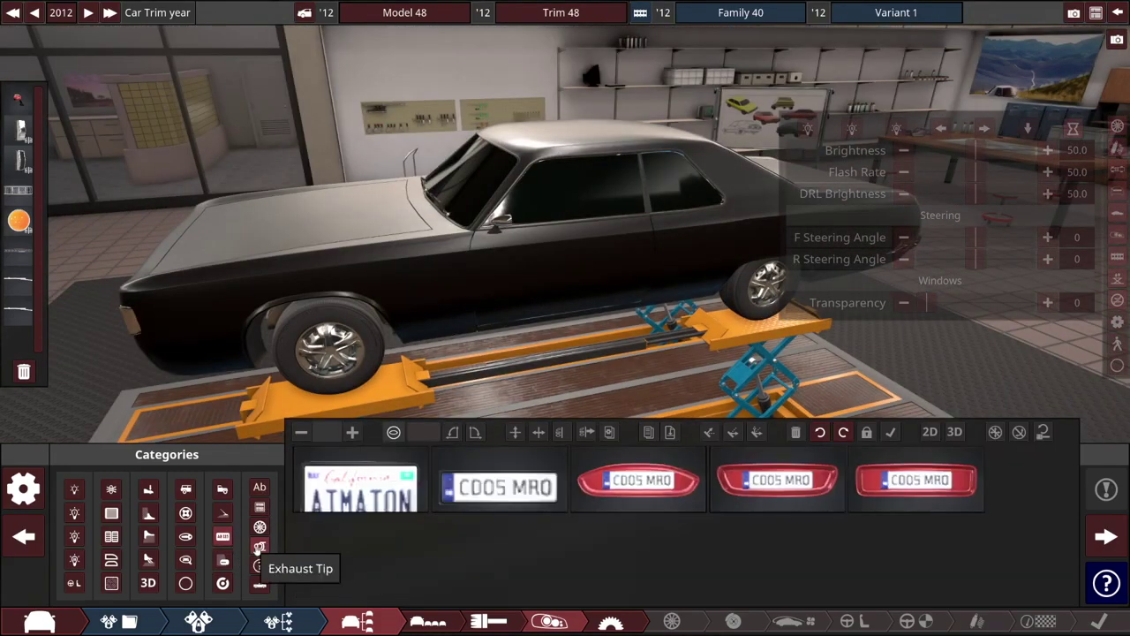
click(260, 545)
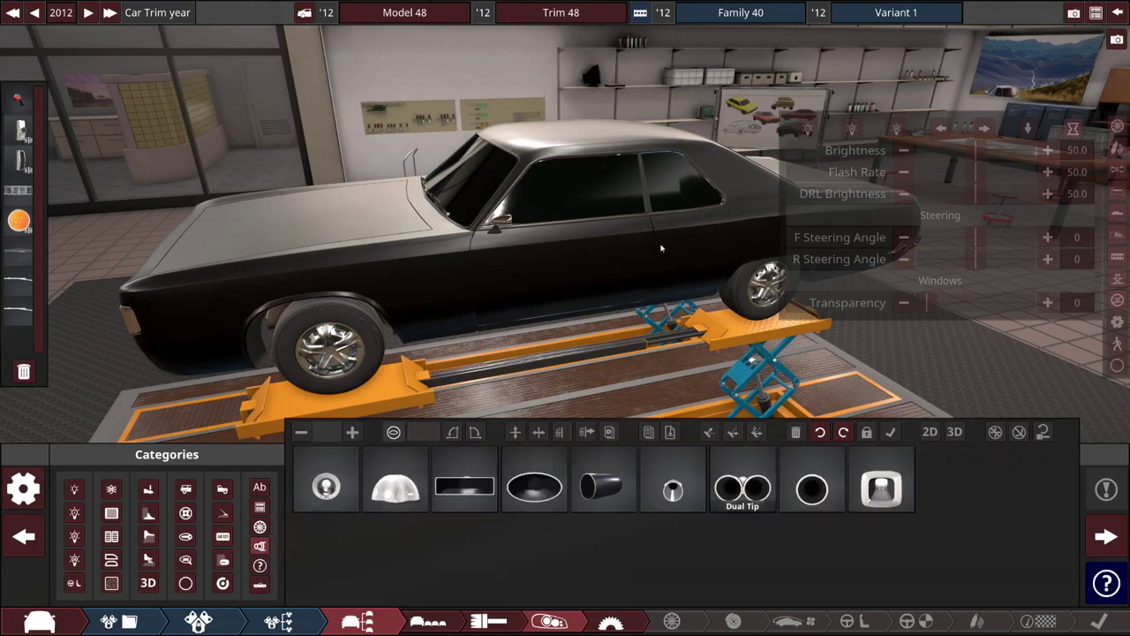
drag(661, 248, 830, 208)
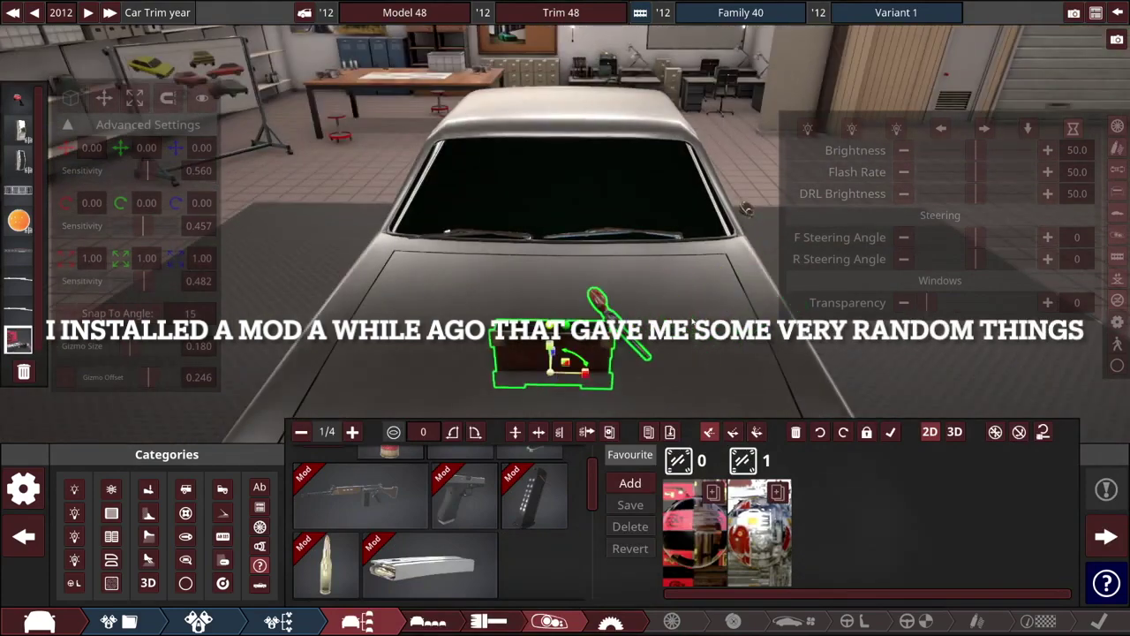
drag(693, 324, 485, 380)
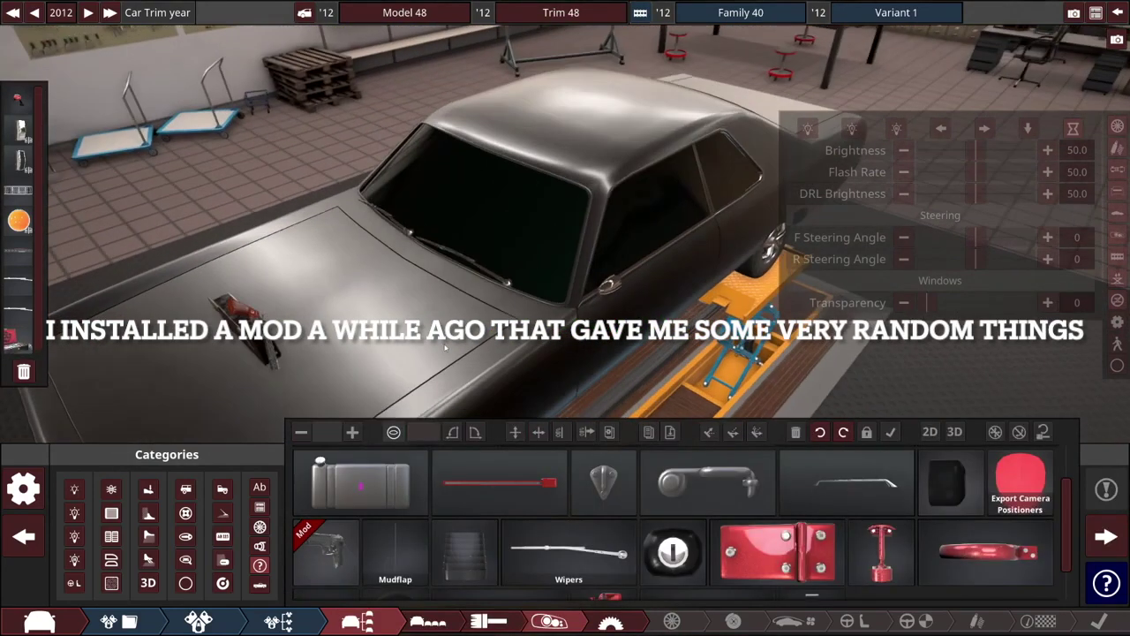
click(256, 331)
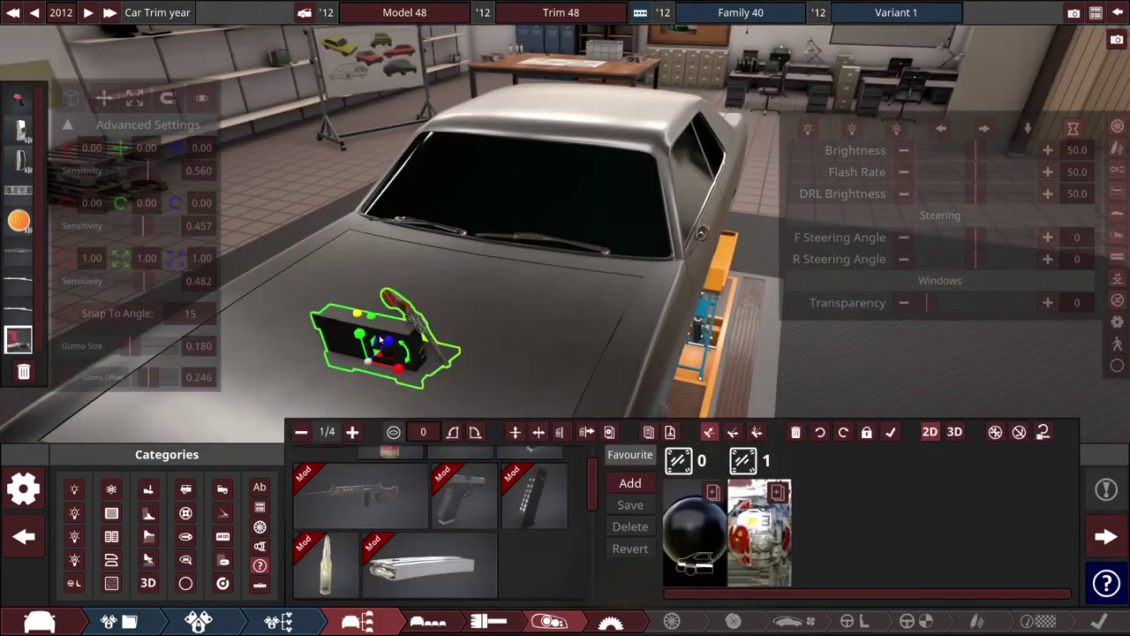
click(379, 334)
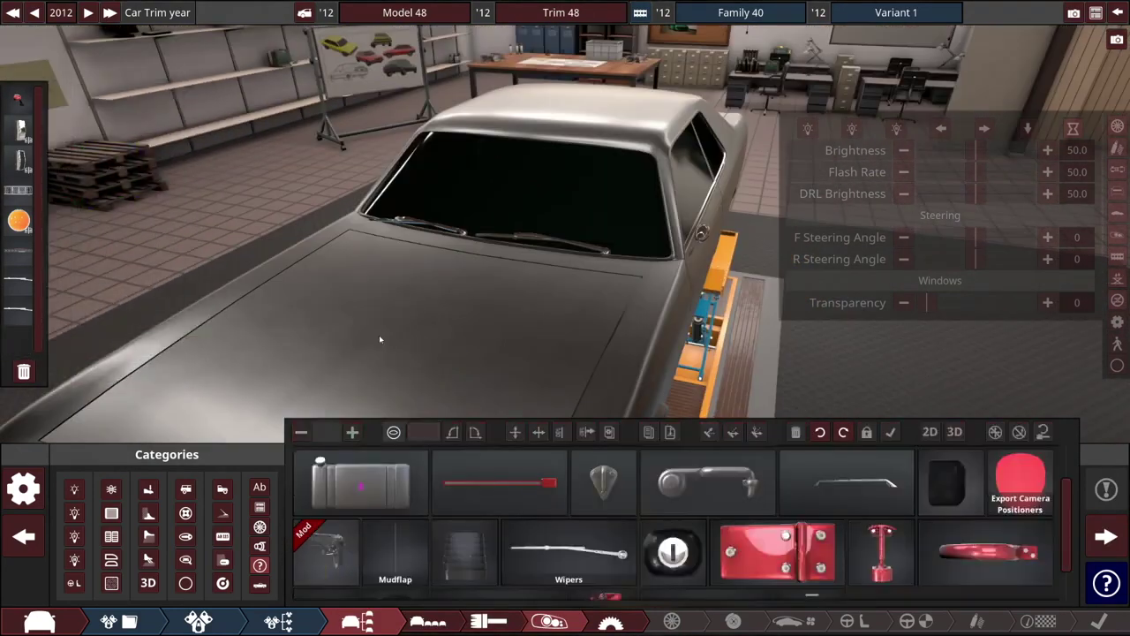
click(357, 481)
click(446, 515)
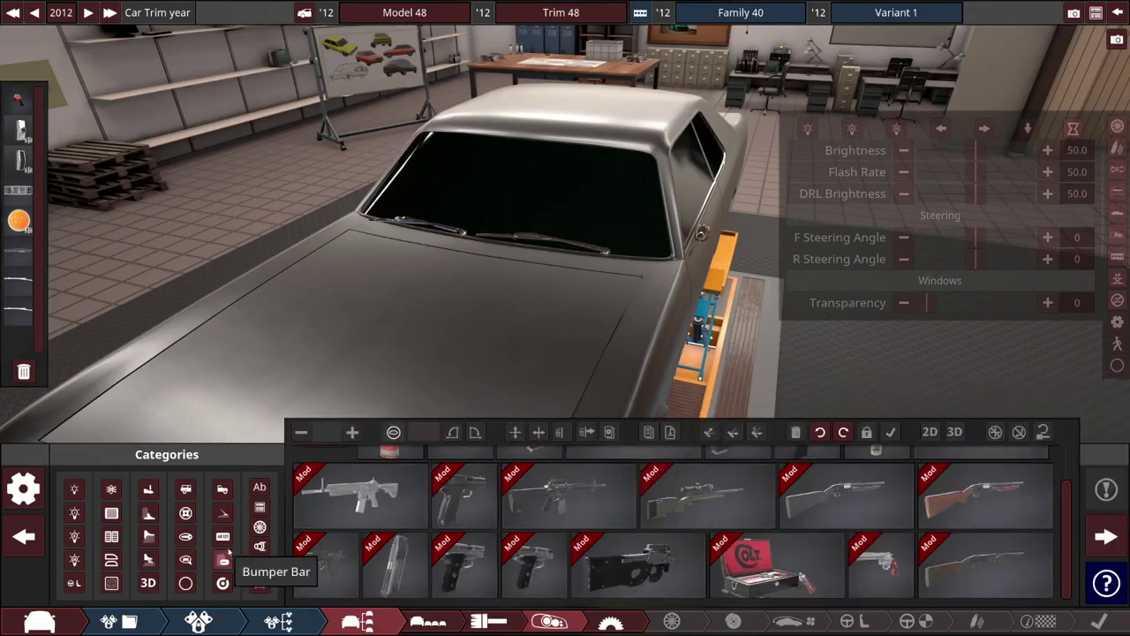
click(259, 526)
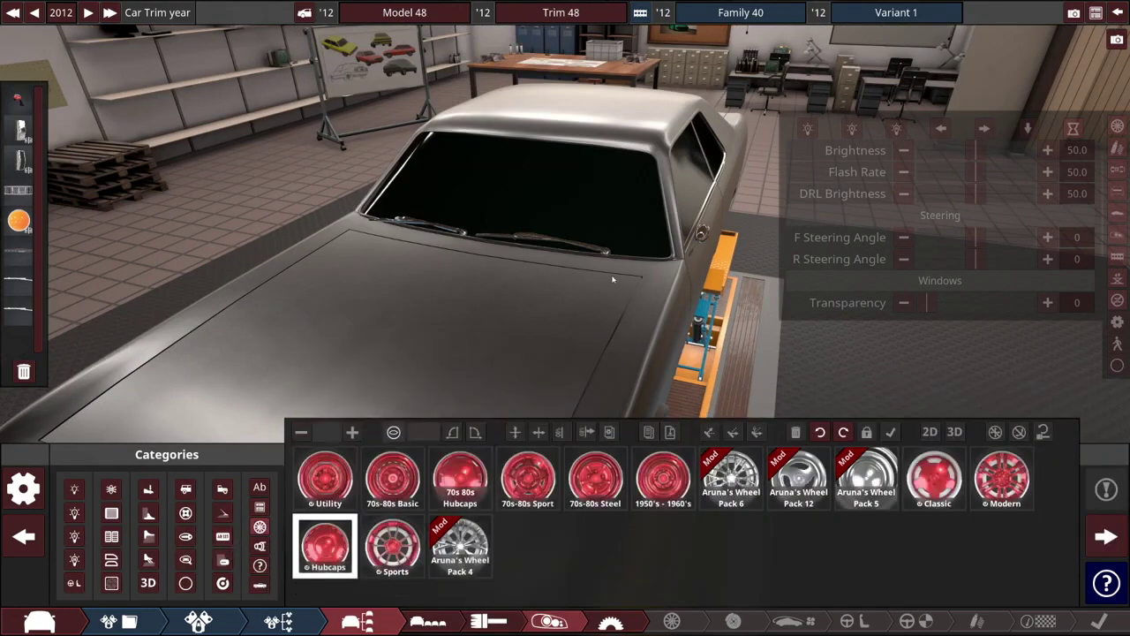
click(223, 535)
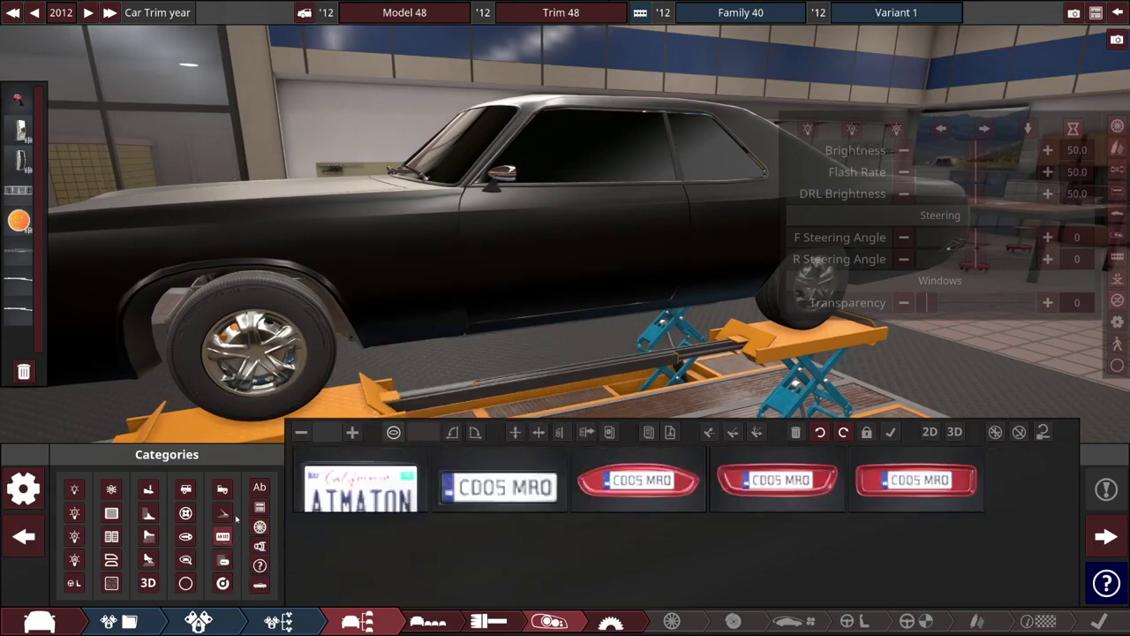
click(185, 535)
click(185, 559)
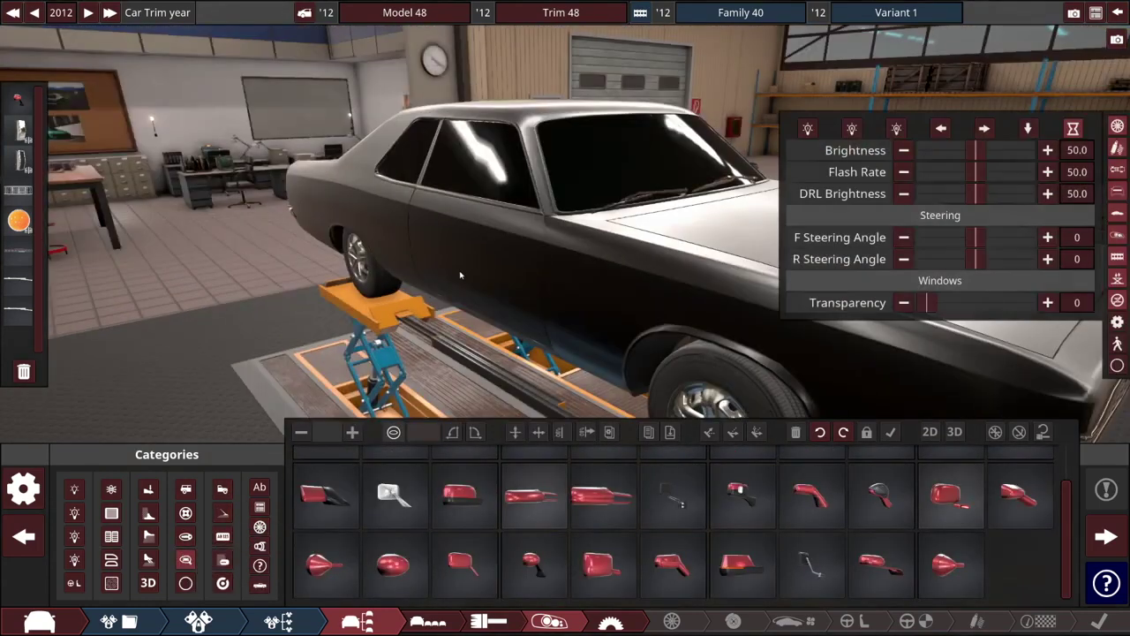
Place a slim chrome bar door handle with a key lock on the door, below the window near the door's rear edge.
click(186, 535)
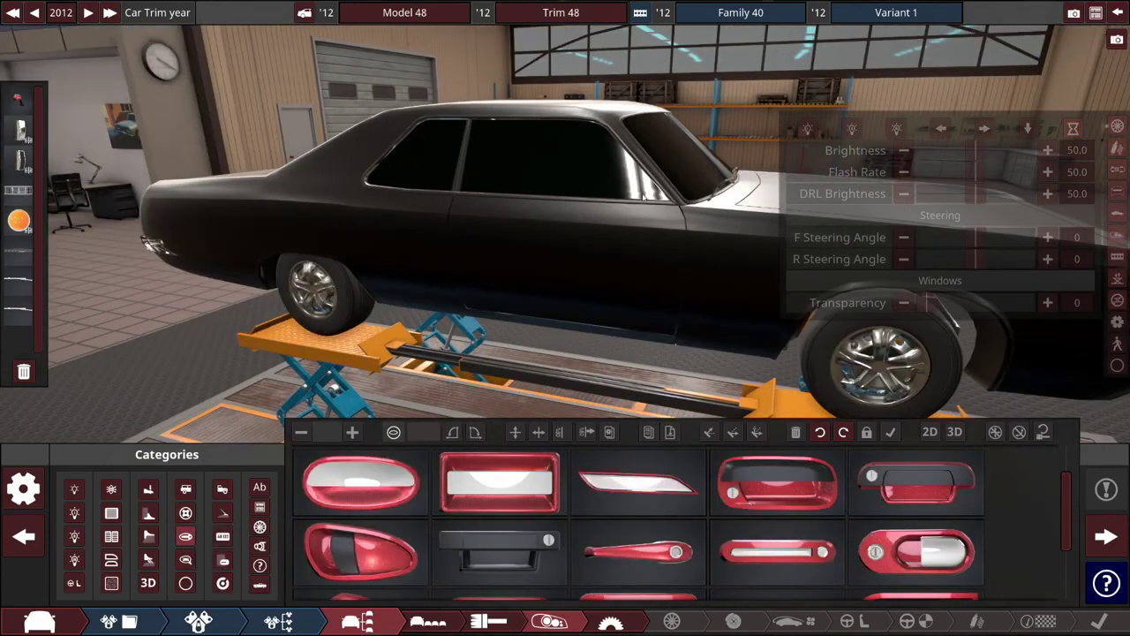
drag(642, 196, 748, 202)
scroll(915, 572, down, 3)
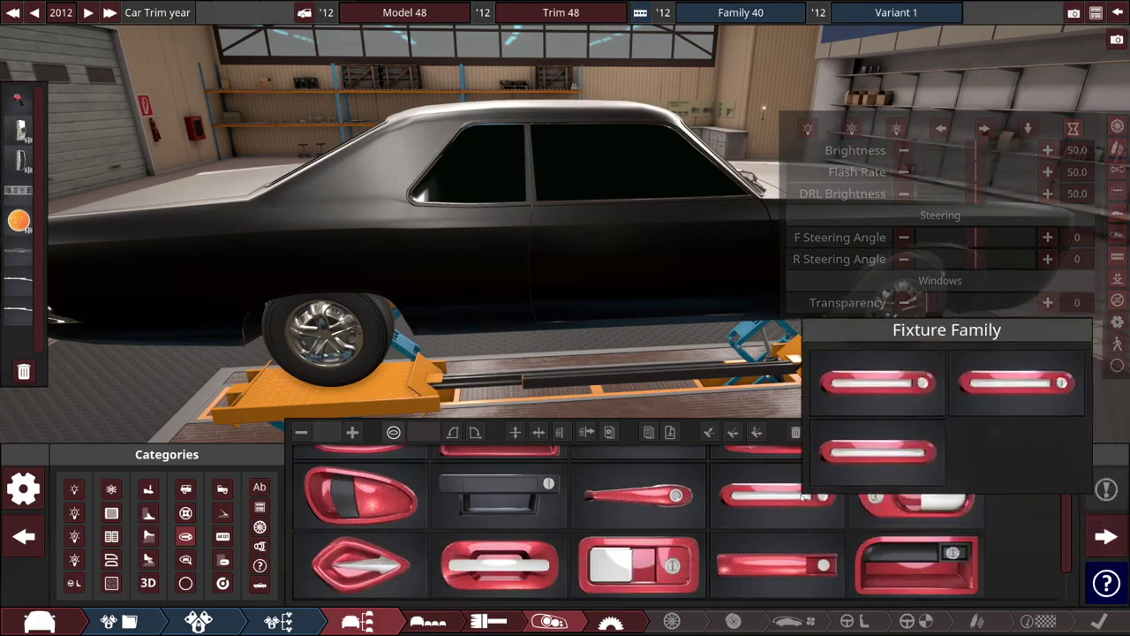
click(803, 497)
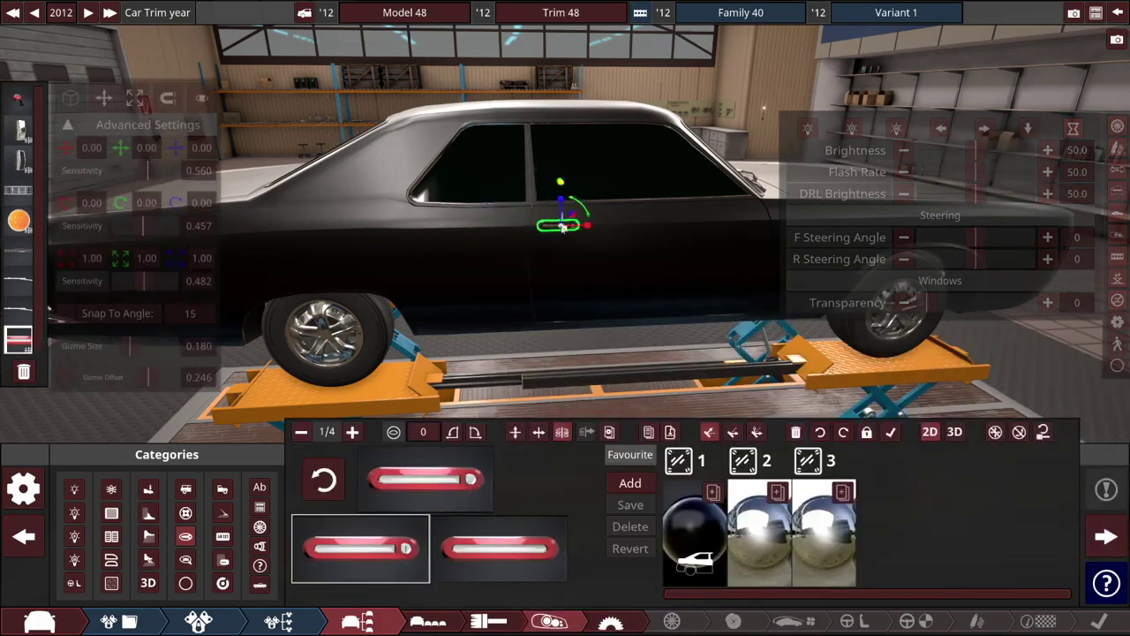
click(631, 317)
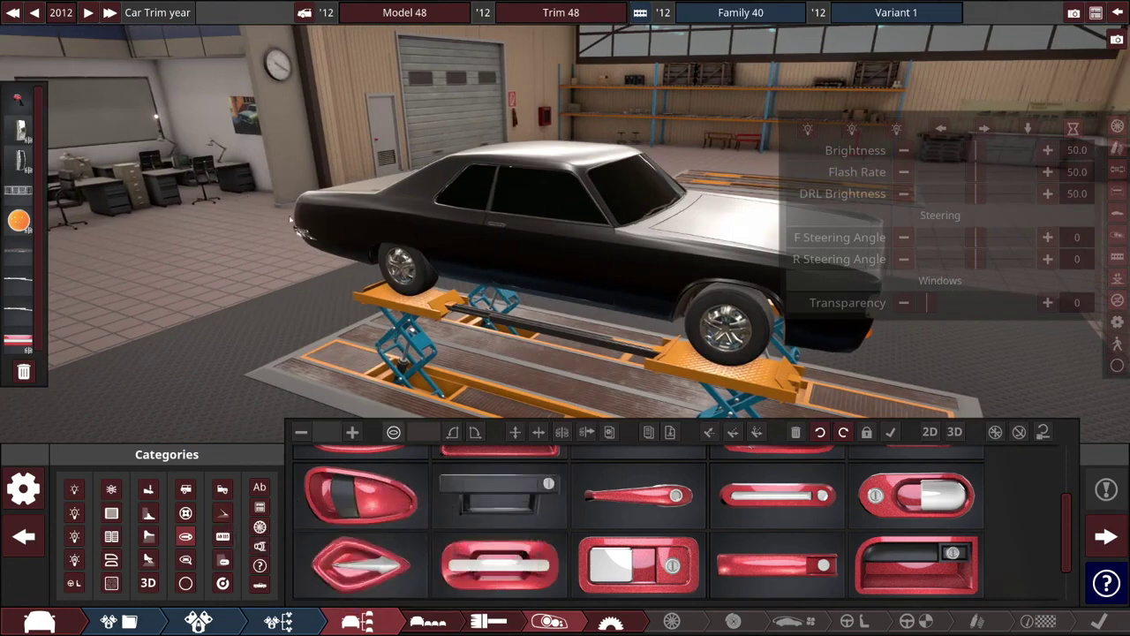
Place a round fuel cap on the car's left rear fender beside the trunk lid.
drag(404, 163, 649, 180)
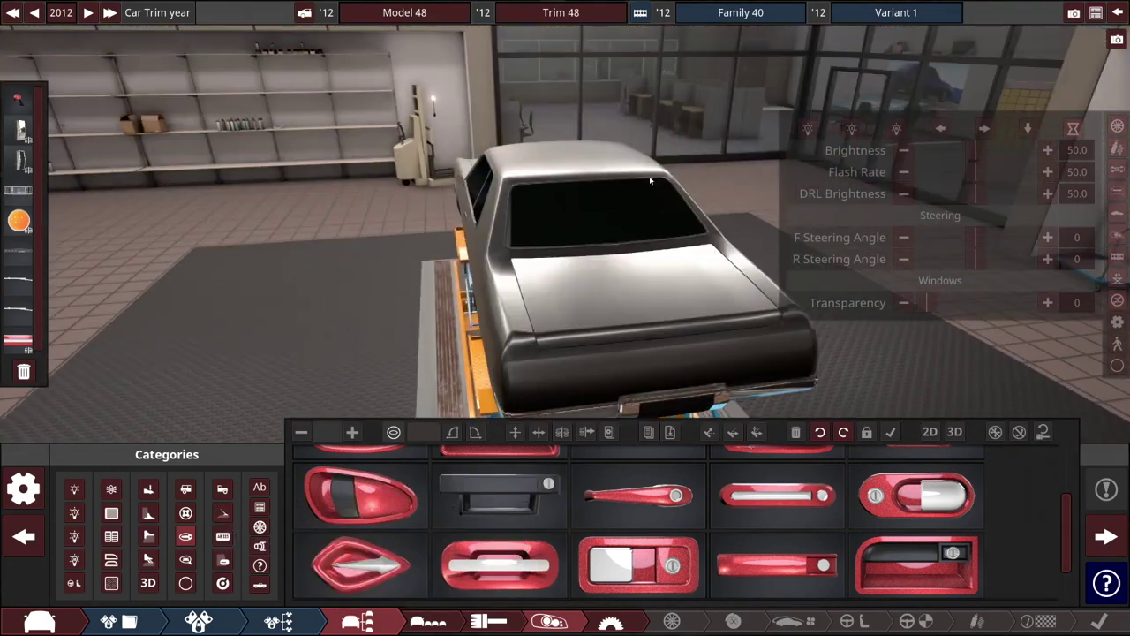
click(201, 567)
click(555, 289)
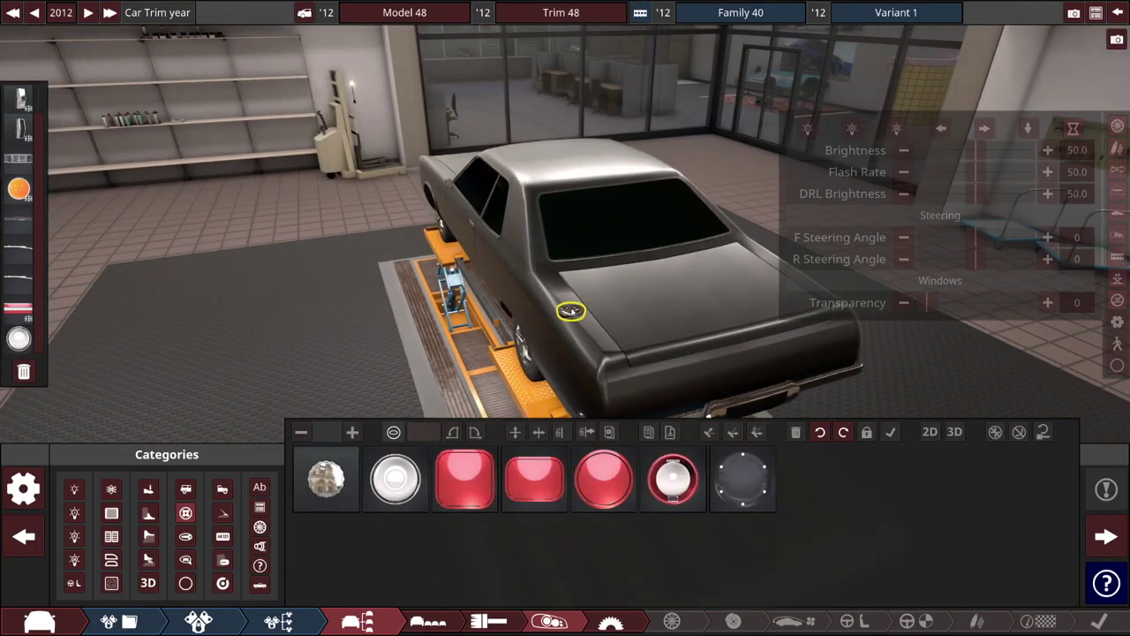
click(570, 311)
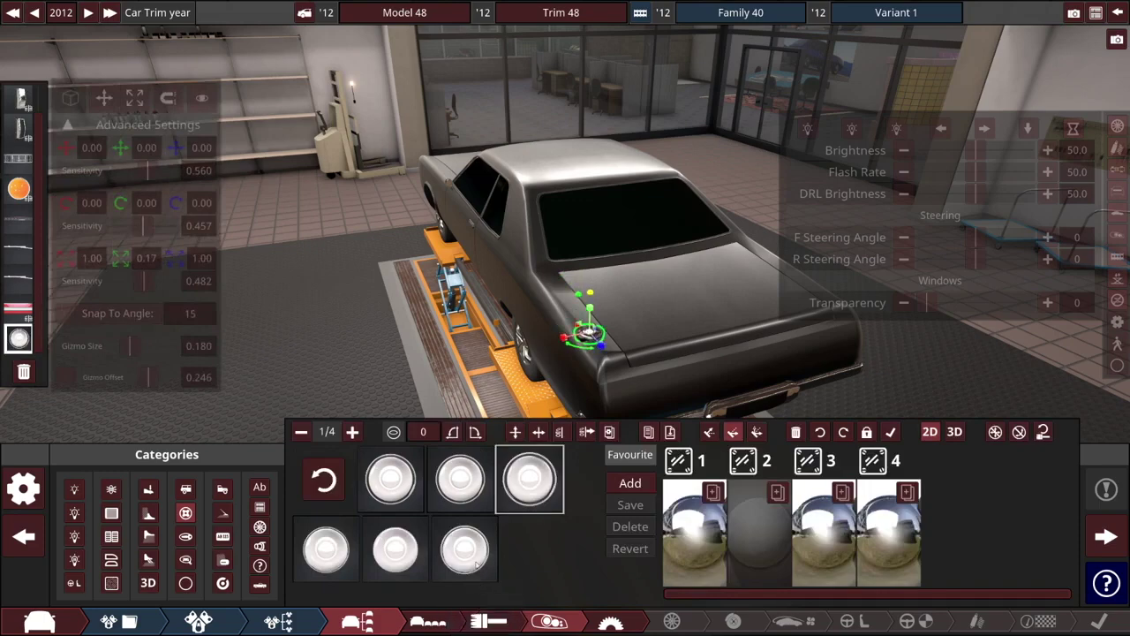
Place a Multi Point Fuel Injection STB in the middle of the hood and enlarge it to a scale of about 3.18.
click(523, 279)
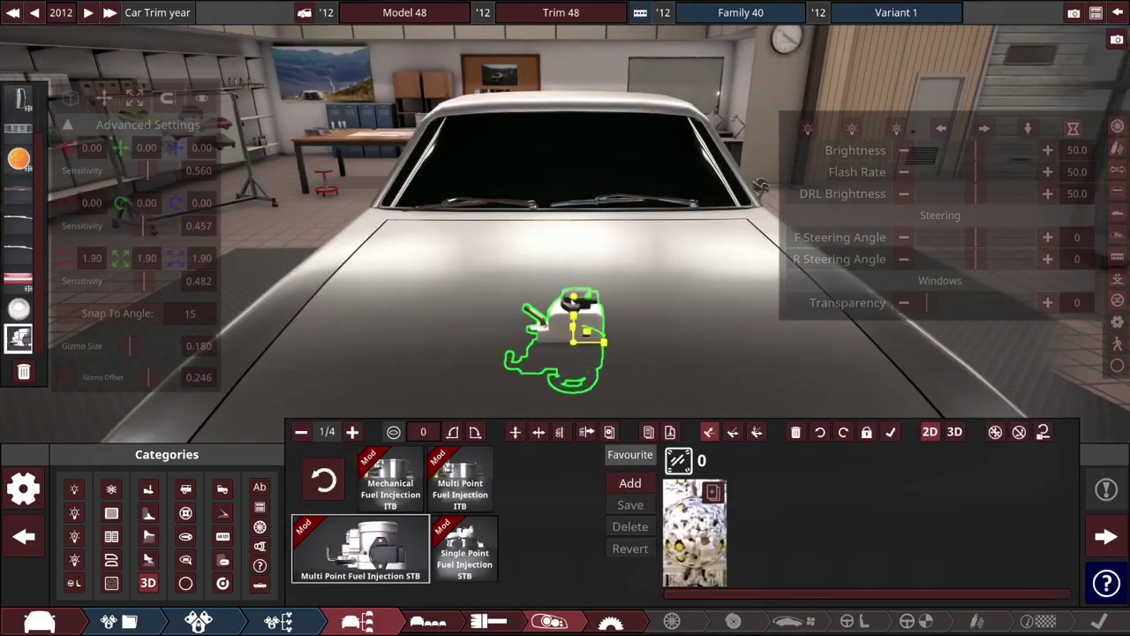
drag(573, 298, 583, 231)
click(672, 247)
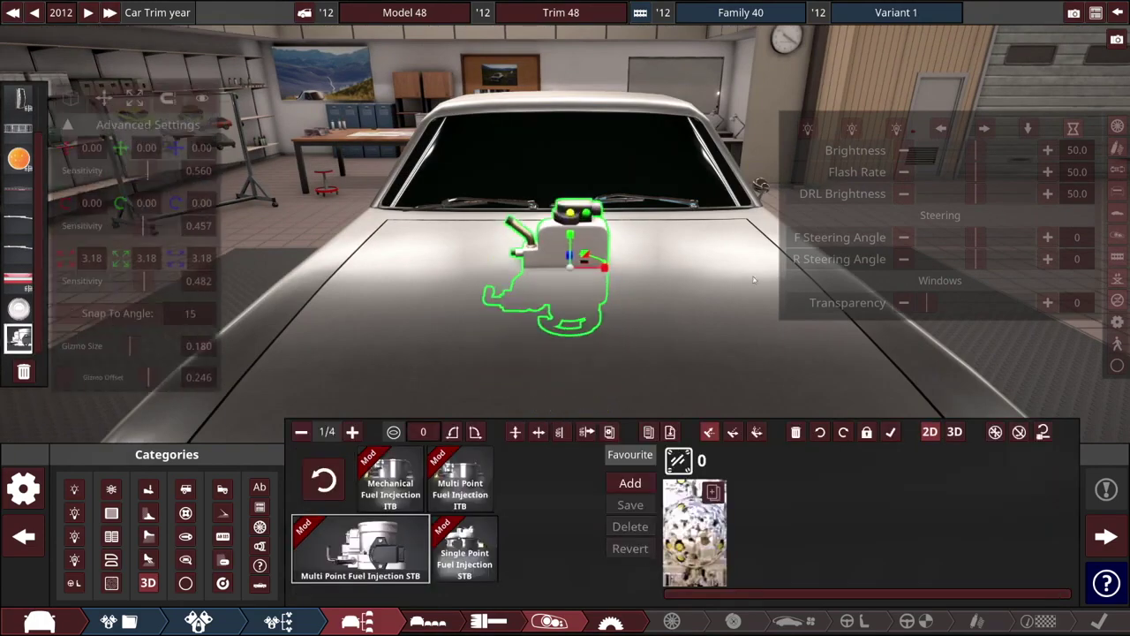
drag(753, 277, 675, 322)
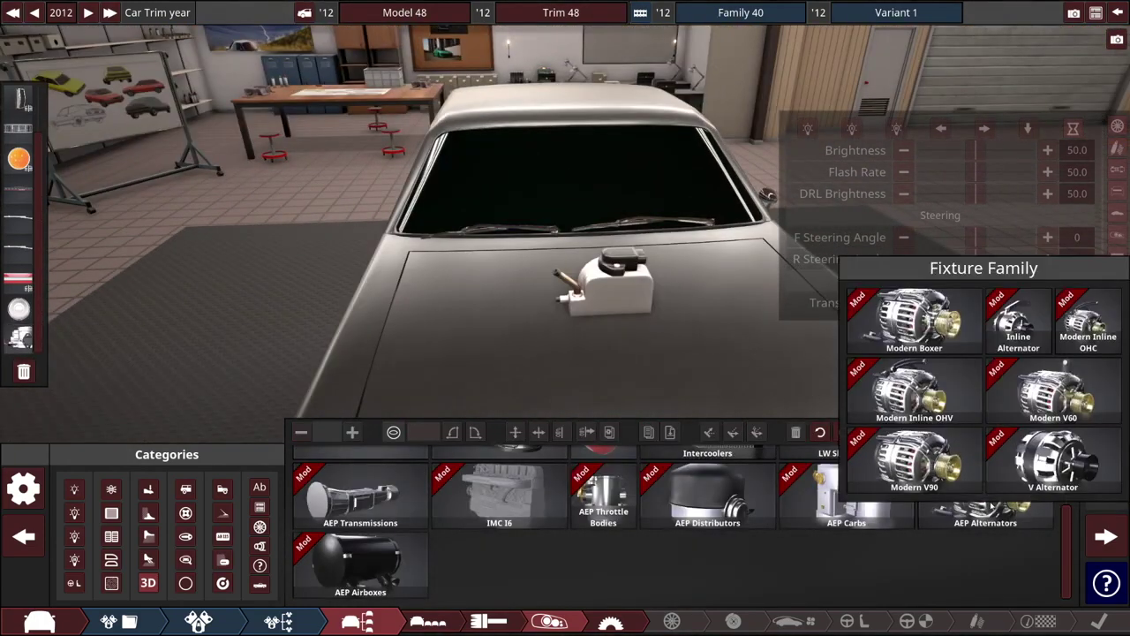
click(929, 508)
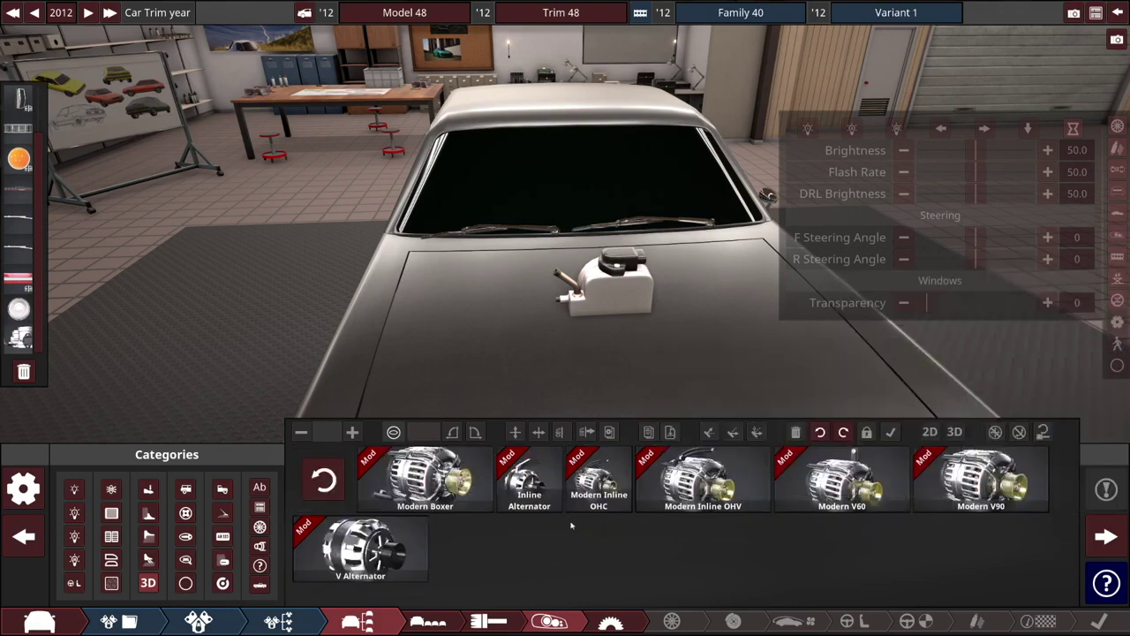
click(309, 533)
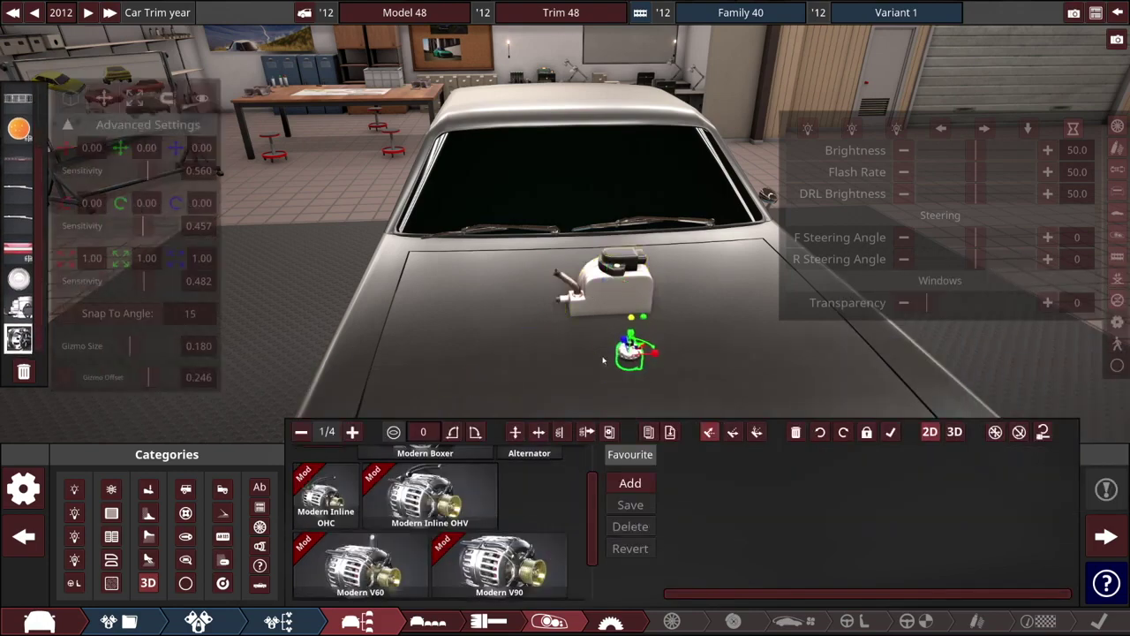
key(Delete)
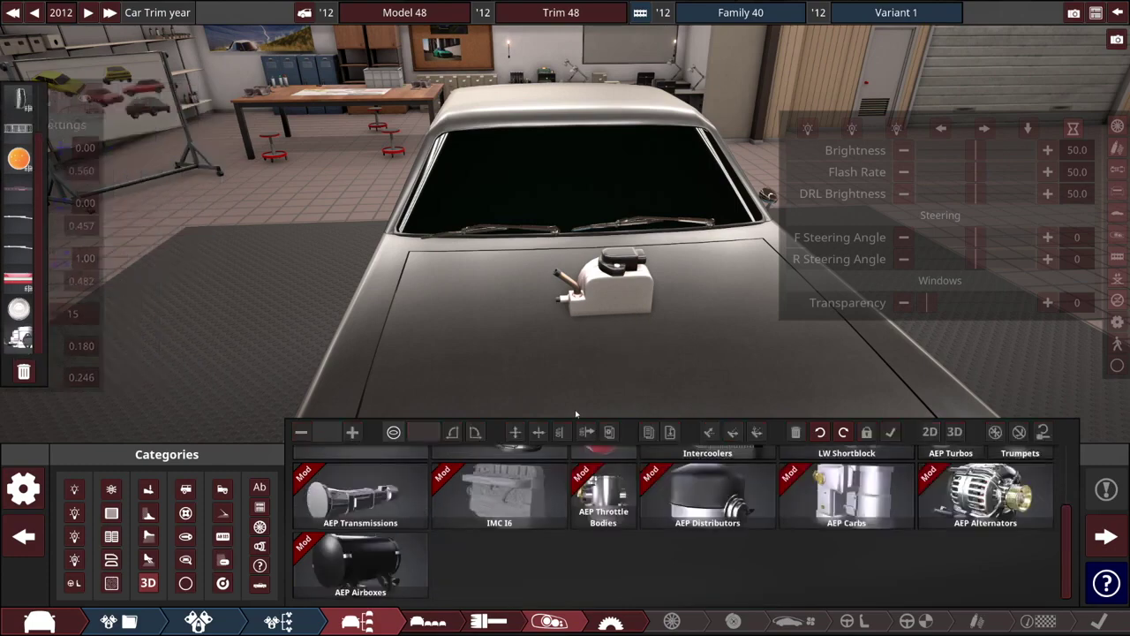
Place the grey modded engine part on the hood by the throttle body at a scale of about 0.38.
scroll(618, 503, up, 1)
click(476, 523)
drag(414, 499, 608, 356)
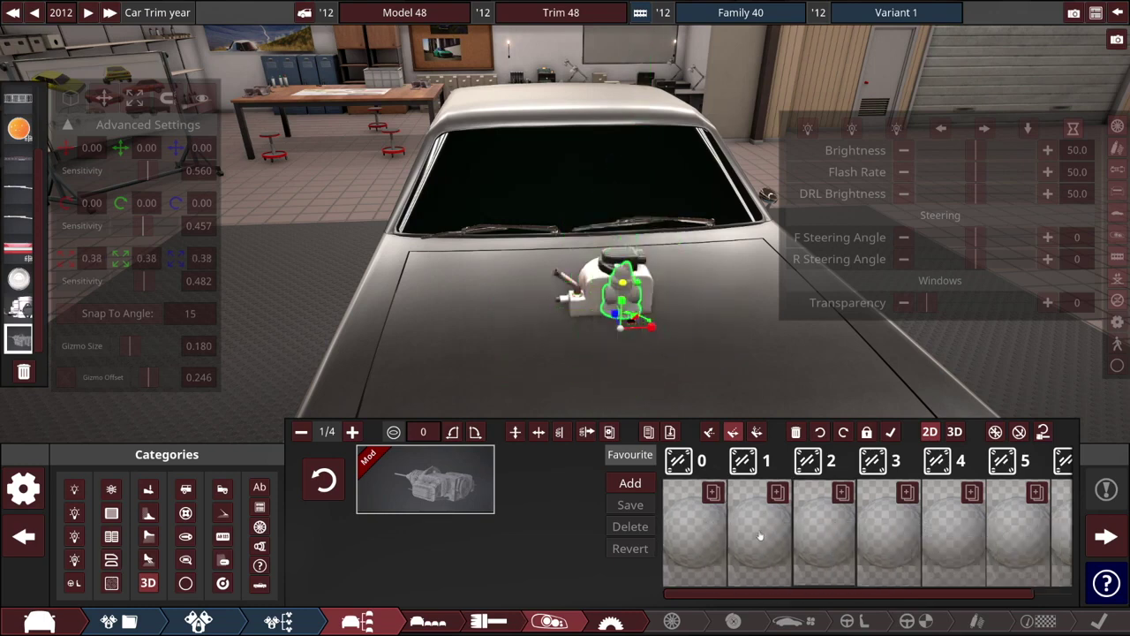
Switch the modded engine part to 3D placement and seat it on top of the throttle body assembly.
click(951, 431)
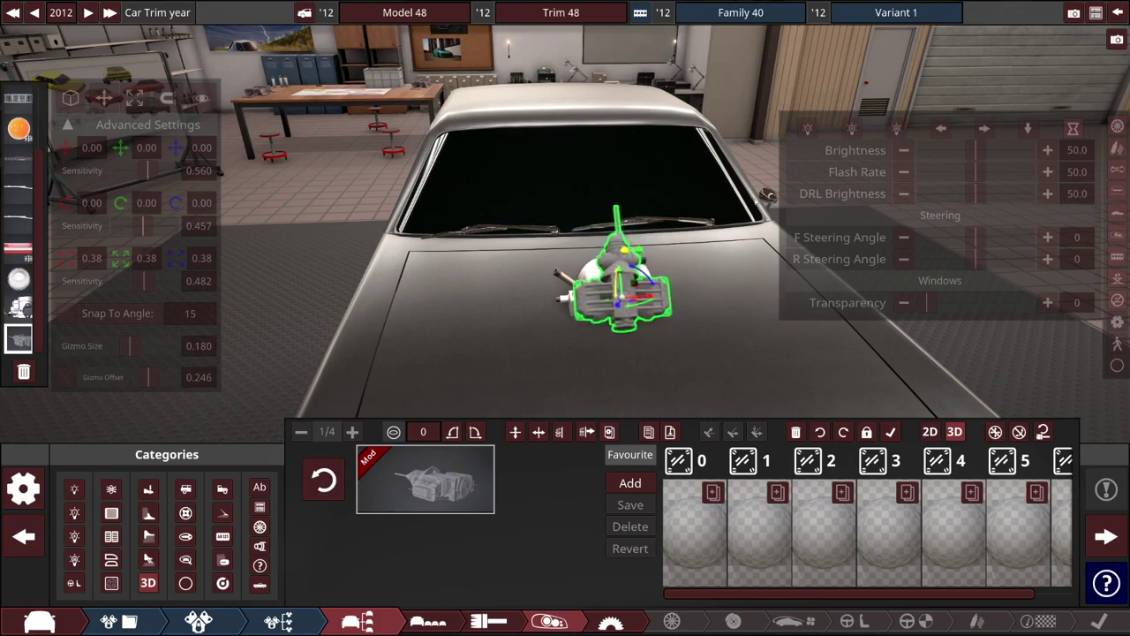
drag(620, 281, 621, 274)
drag(724, 246, 622, 273)
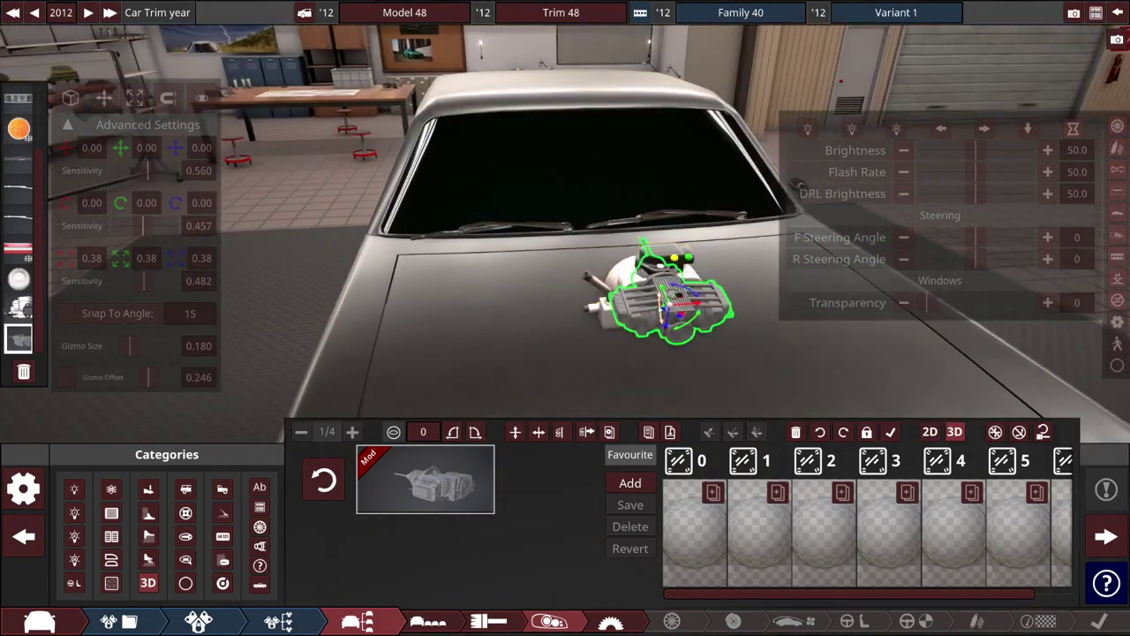
drag(660, 311, 676, 251)
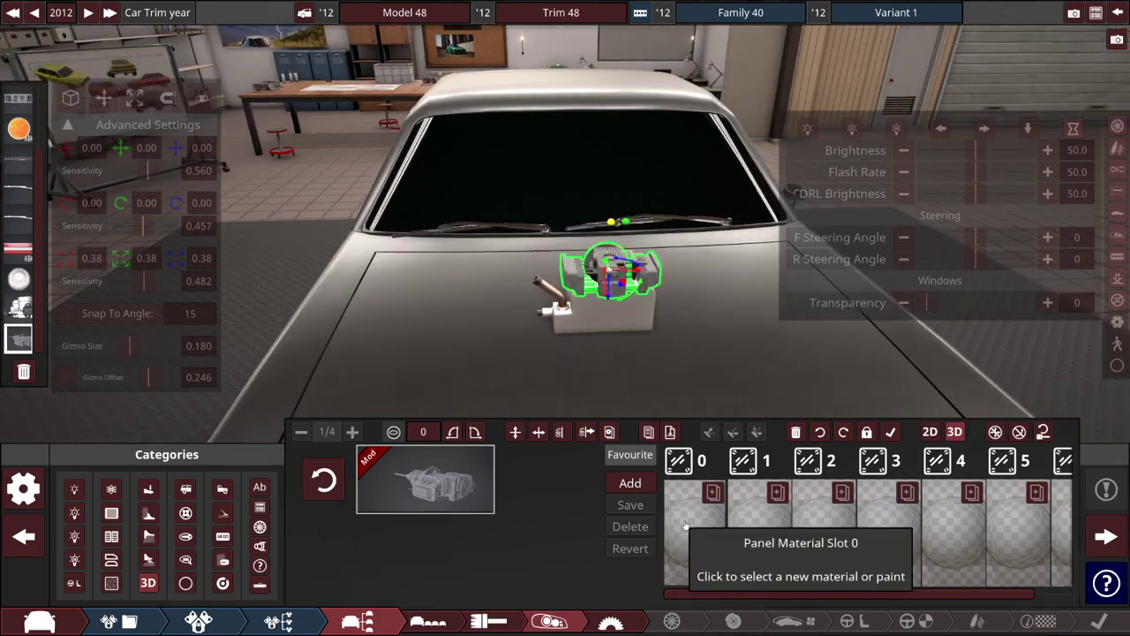
Apply the Steel material to material slots 0 and 1 of the modded engine part.
click(689, 523)
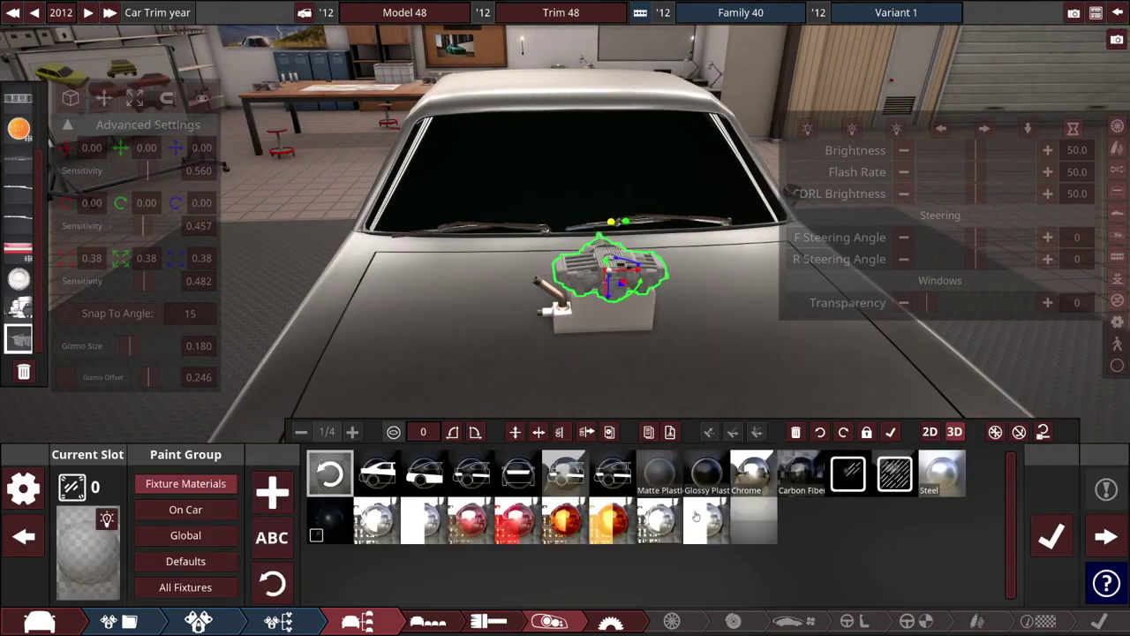
click(1046, 540)
click(704, 523)
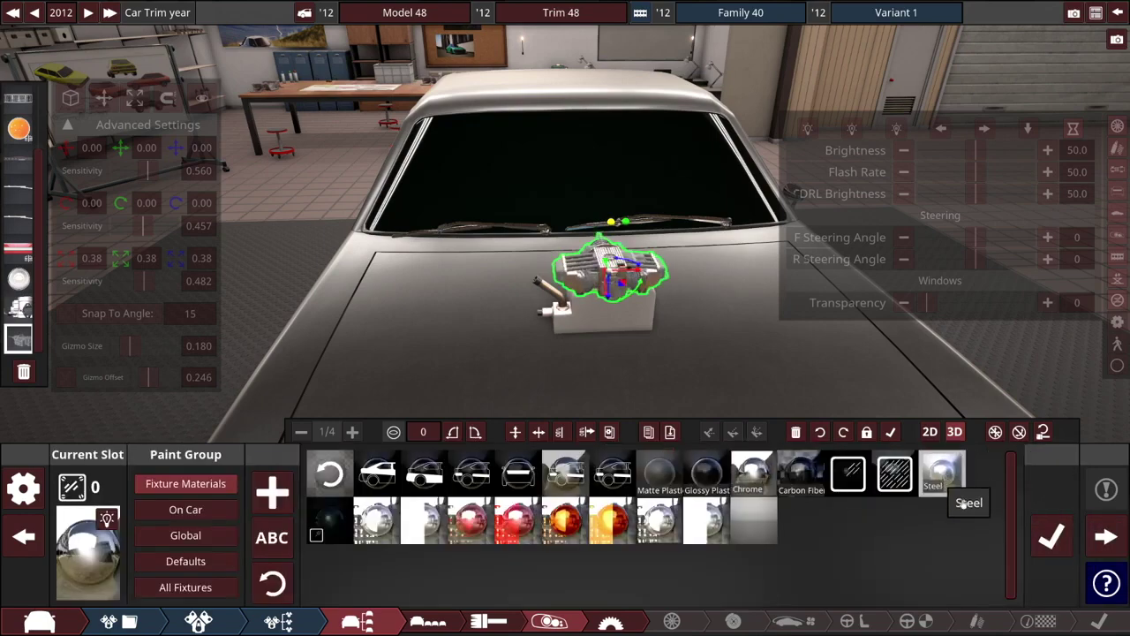
click(1050, 534)
click(835, 534)
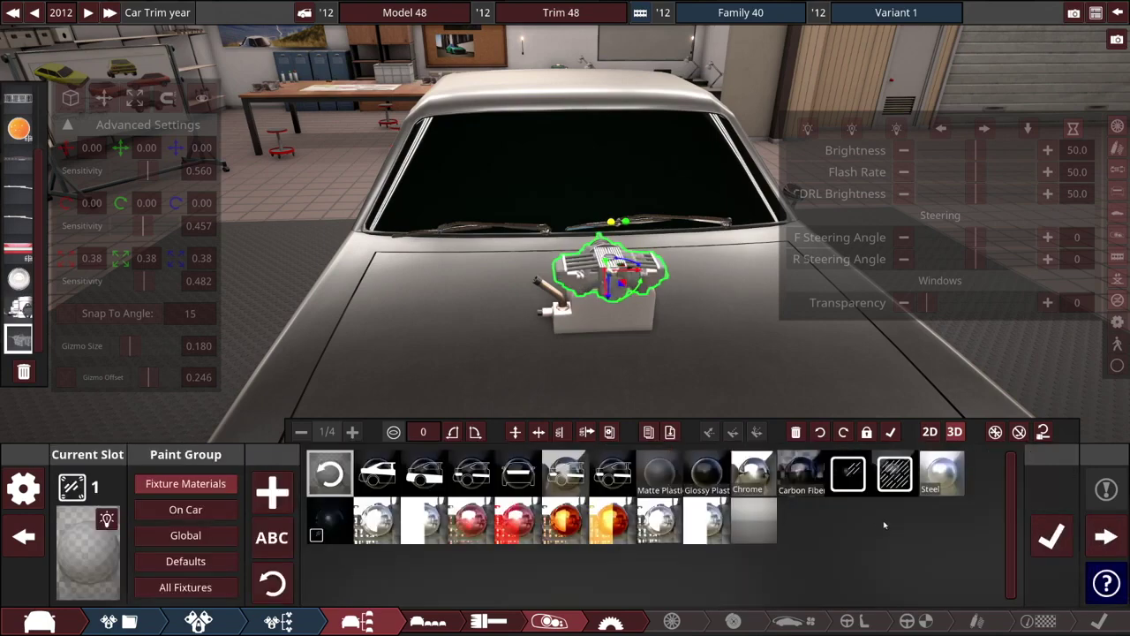
click(939, 472)
click(1051, 534)
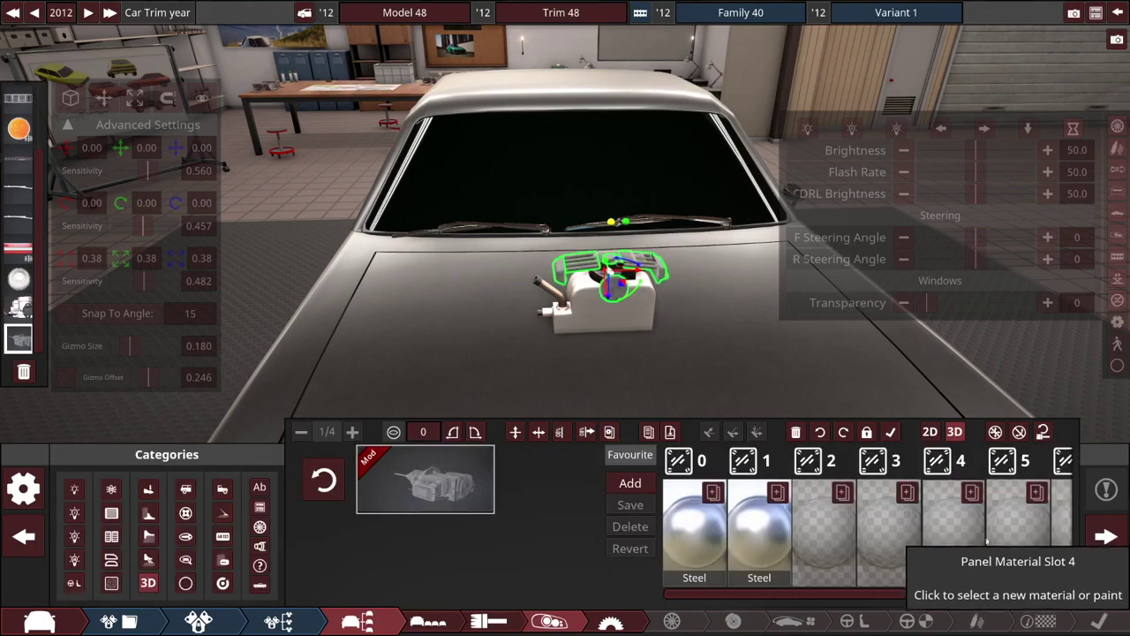
Apply the Steel material to the next empty material slots of the engine part, starting with slots 2 and 3.
click(828, 537)
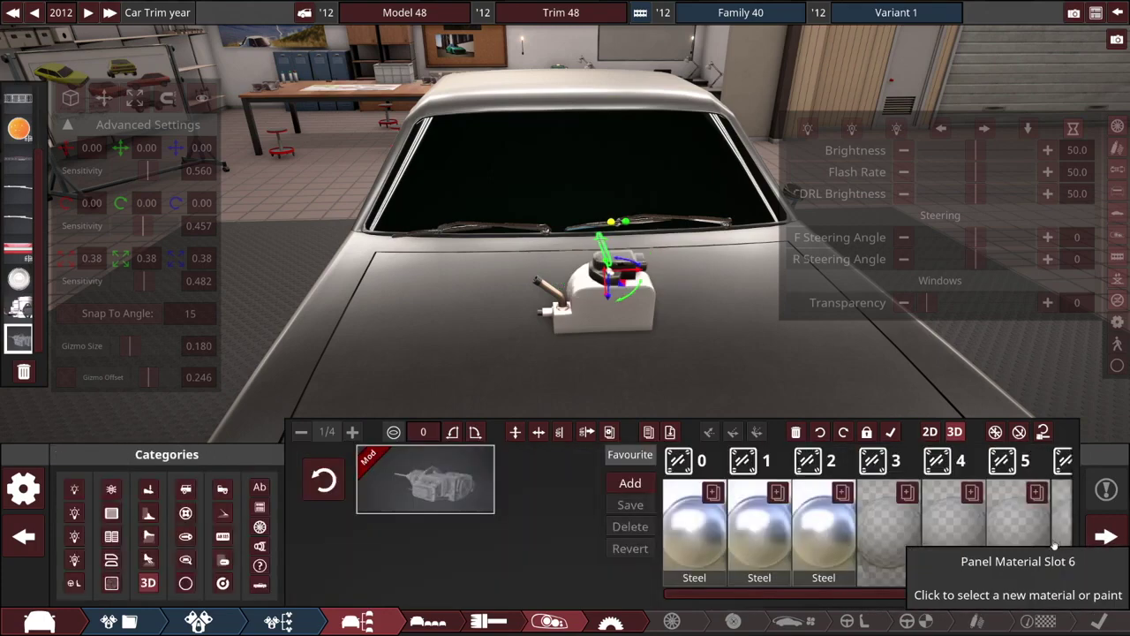
click(890, 528)
click(1050, 536)
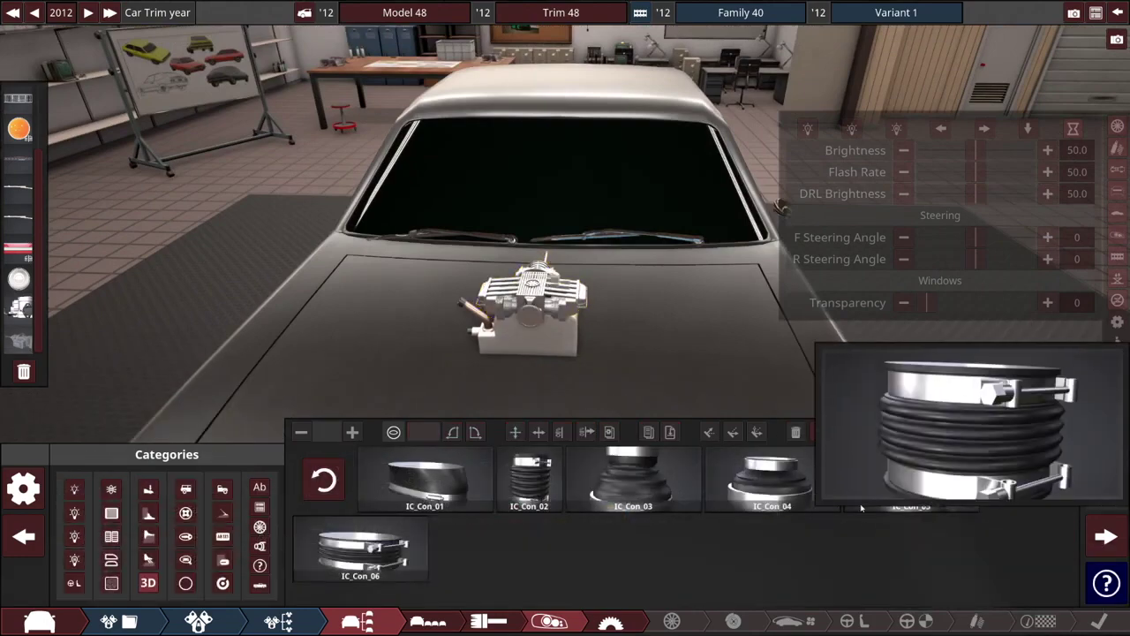
Add an IC_Con_04 connector to the hood, switch it to 3D placement and position it at one side of the engine part's front.
click(771, 481)
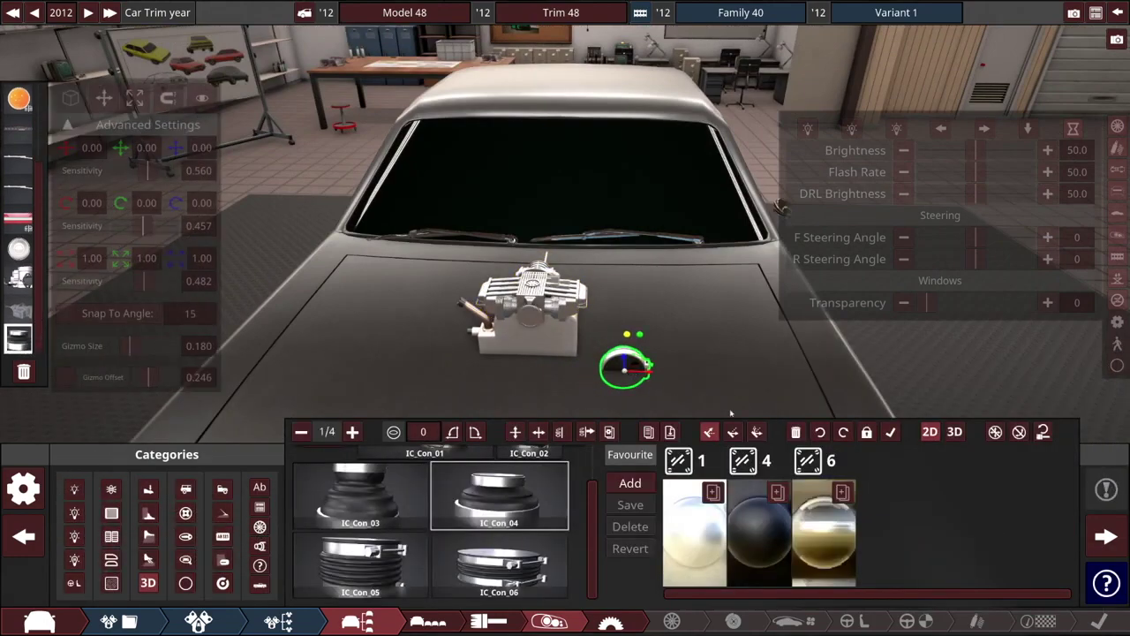
click(954, 430)
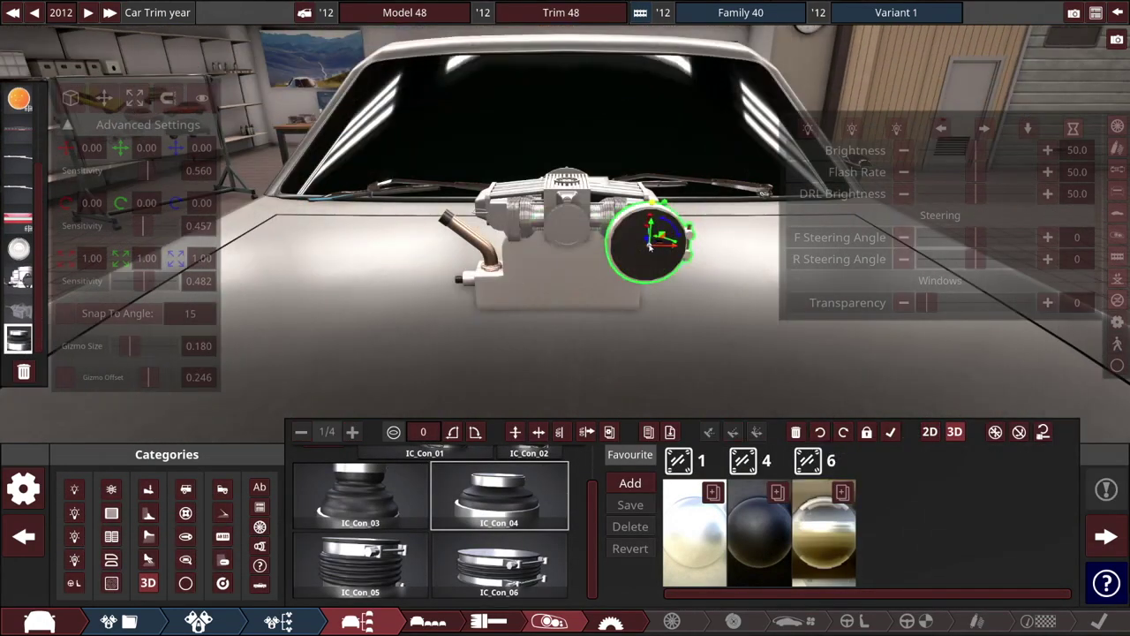
drag(648, 259, 640, 214)
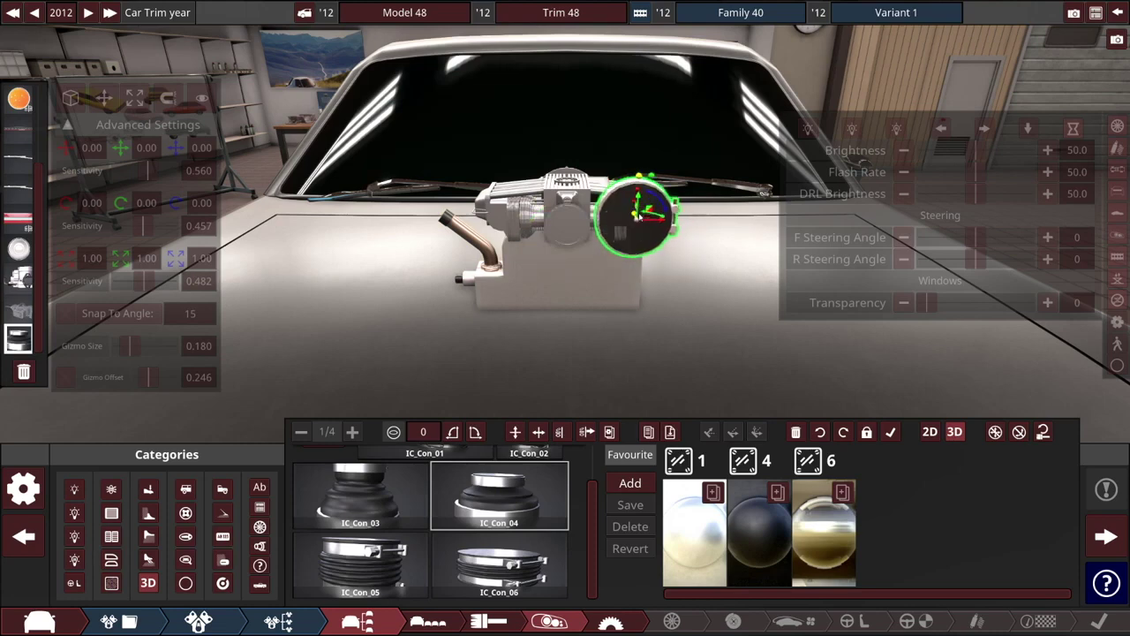
Apply the Steel material to the connector's material slot 6 and mirror the connector to the other side of the engine part.
click(822, 513)
click(1047, 529)
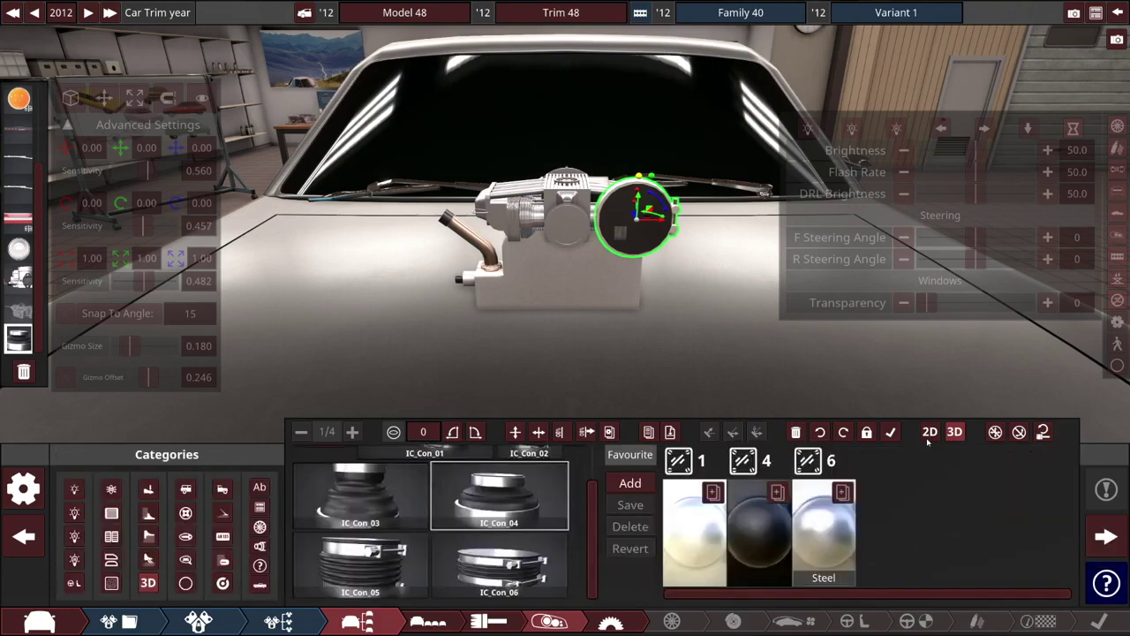
click(574, 439)
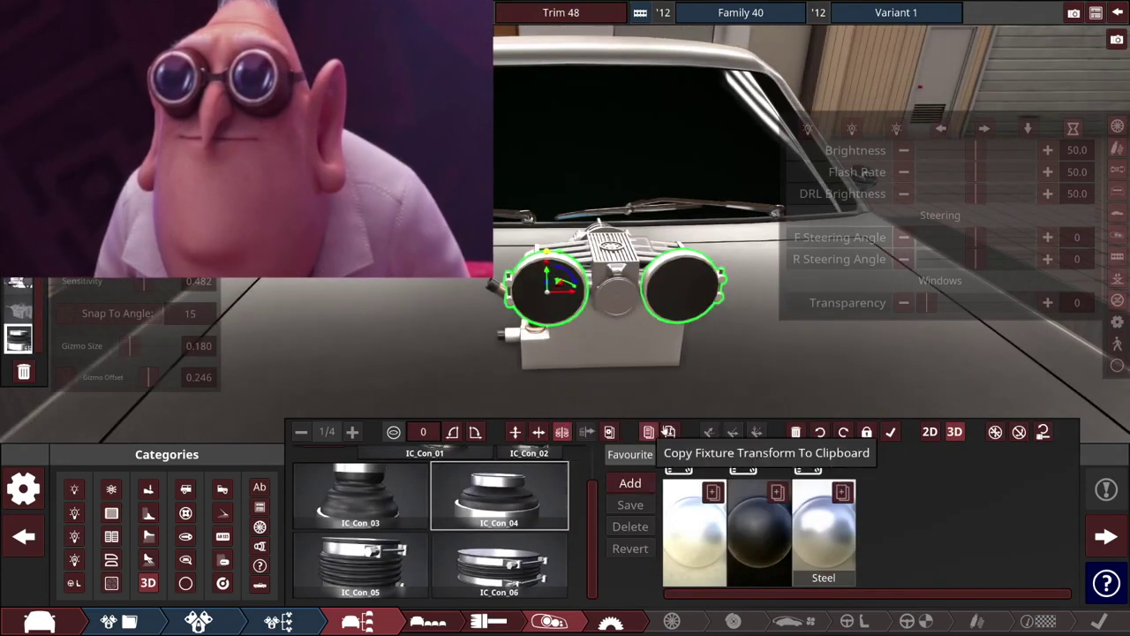
Copy the mirrored connector's fixture transform and add another IC_Con_04 connector between the pair.
click(649, 432)
key(Escape)
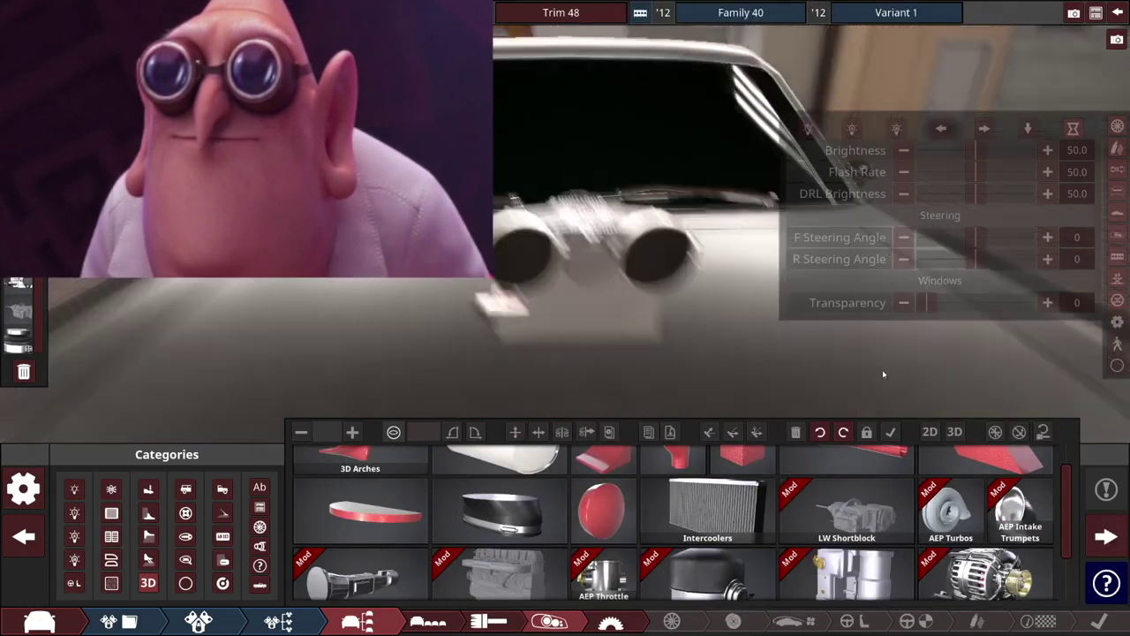
mouse_move(969, 512)
scroll(969, 512, down, 1)
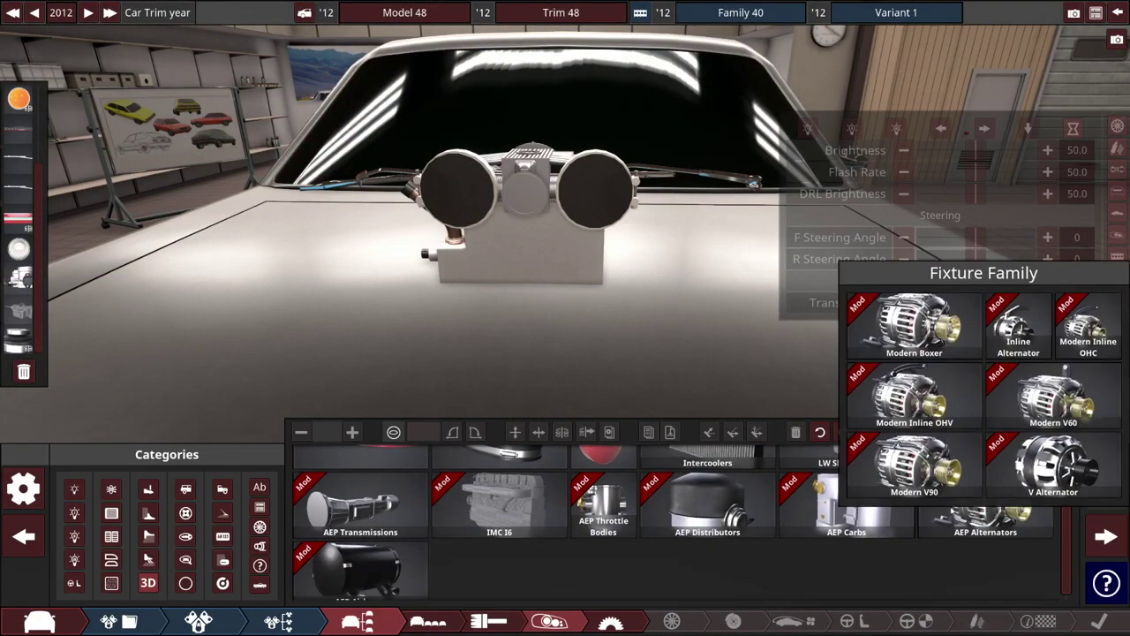
mouse_move(690, 541)
scroll(583, 530, up, 1)
click(484, 517)
drag(643, 401, 641, 376)
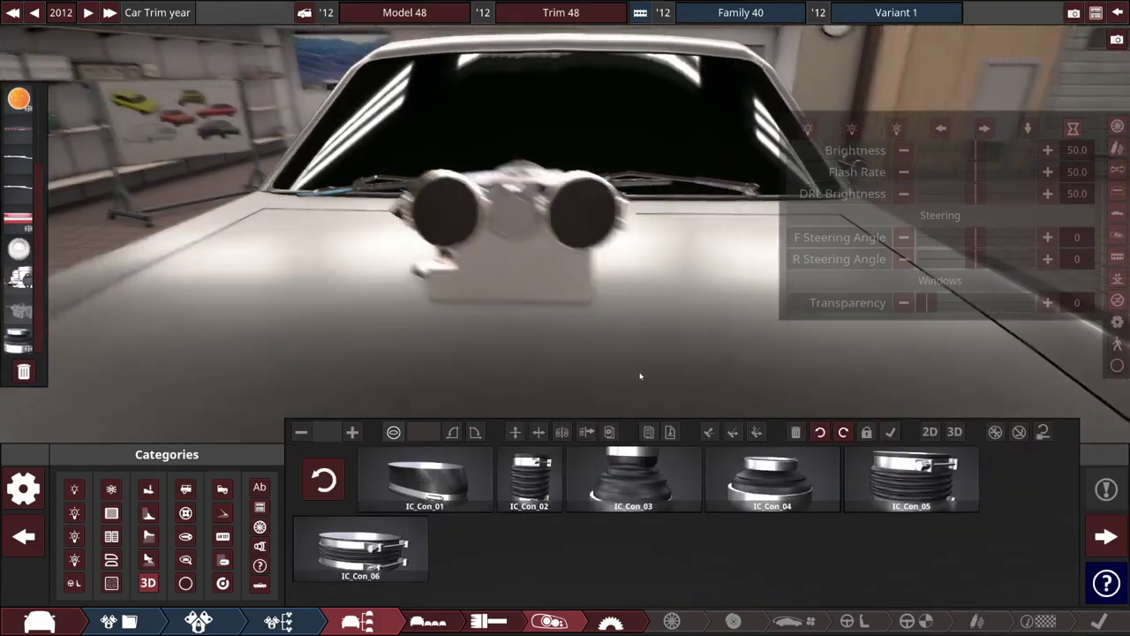
mouse_move(928, 488)
click(772, 484)
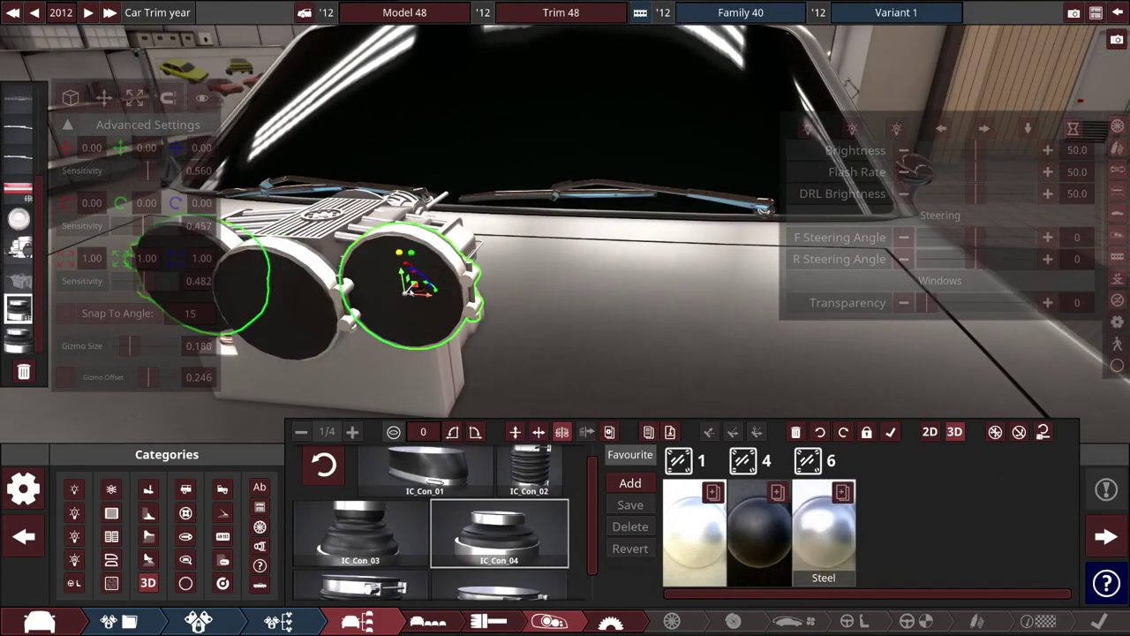
Line up the outer connector pair evenly on either side of the middle connector.
drag(408, 290, 618, 289)
scroll(618, 289, down, 5)
click(338, 186)
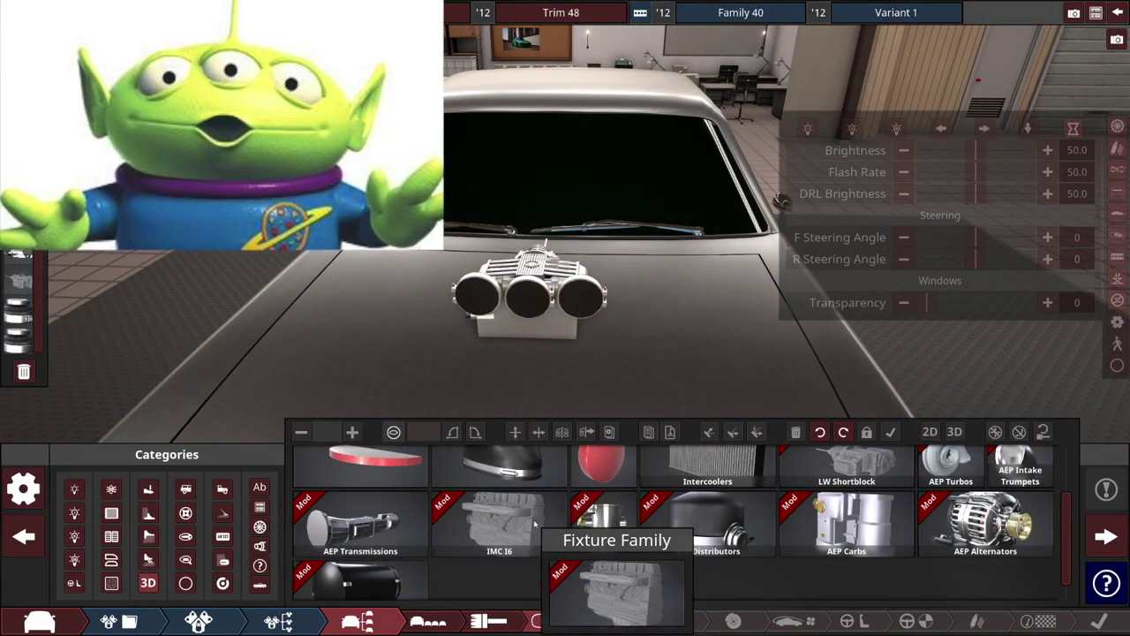
Add a hood scoop with a mesh front, place it in 3D over the three connectors and widen it to a scale of 1.14.
click(146, 558)
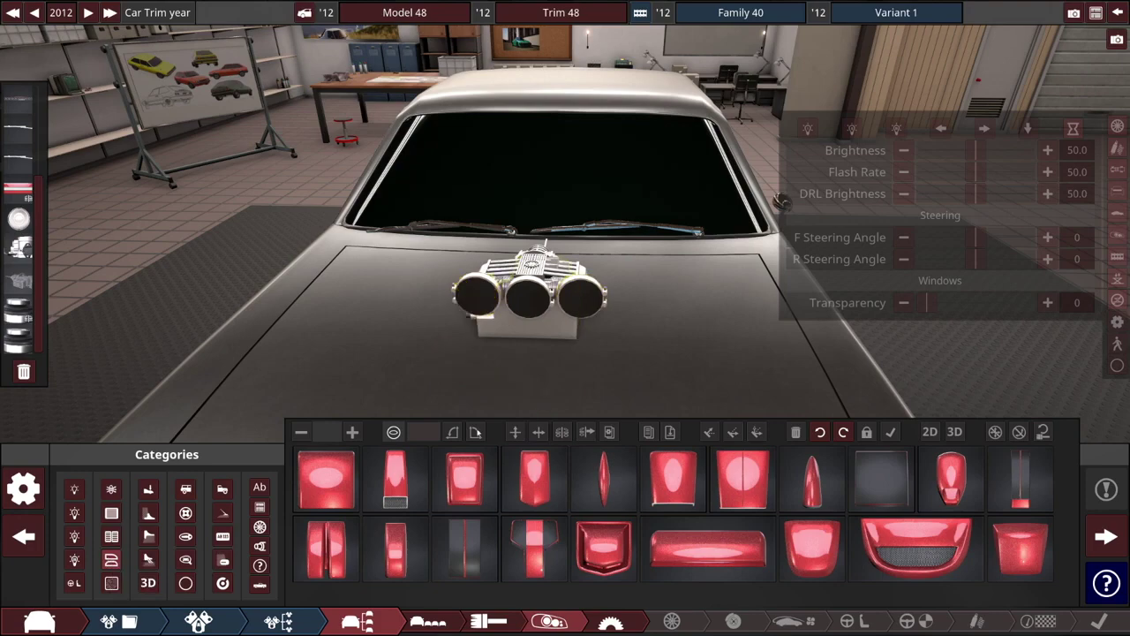
drag(499, 374, 519, 354)
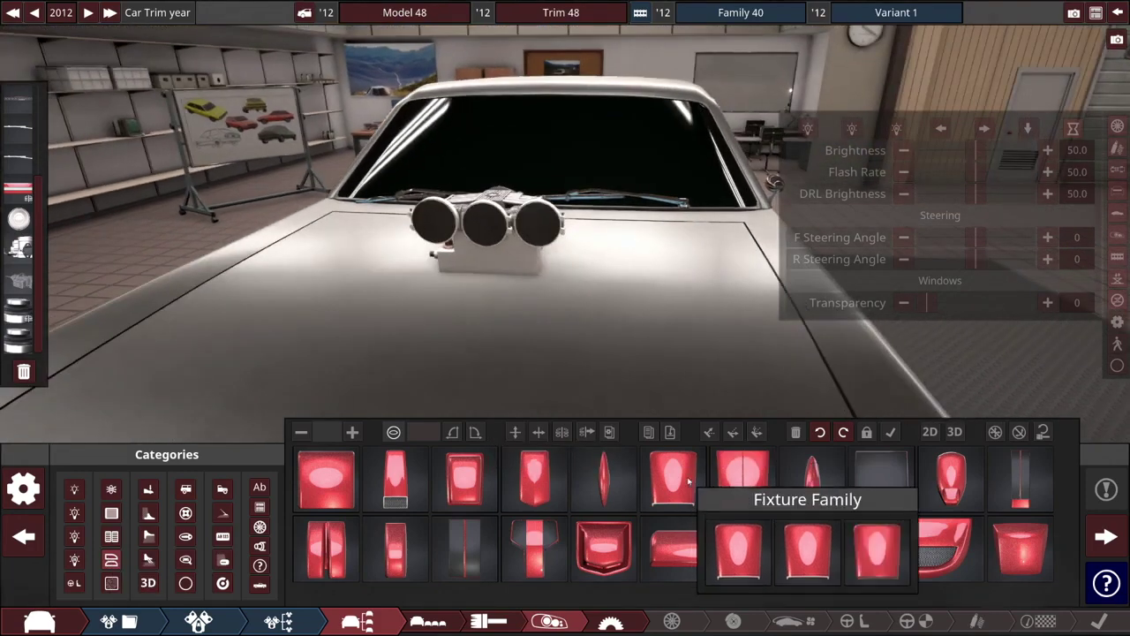
click(915, 549)
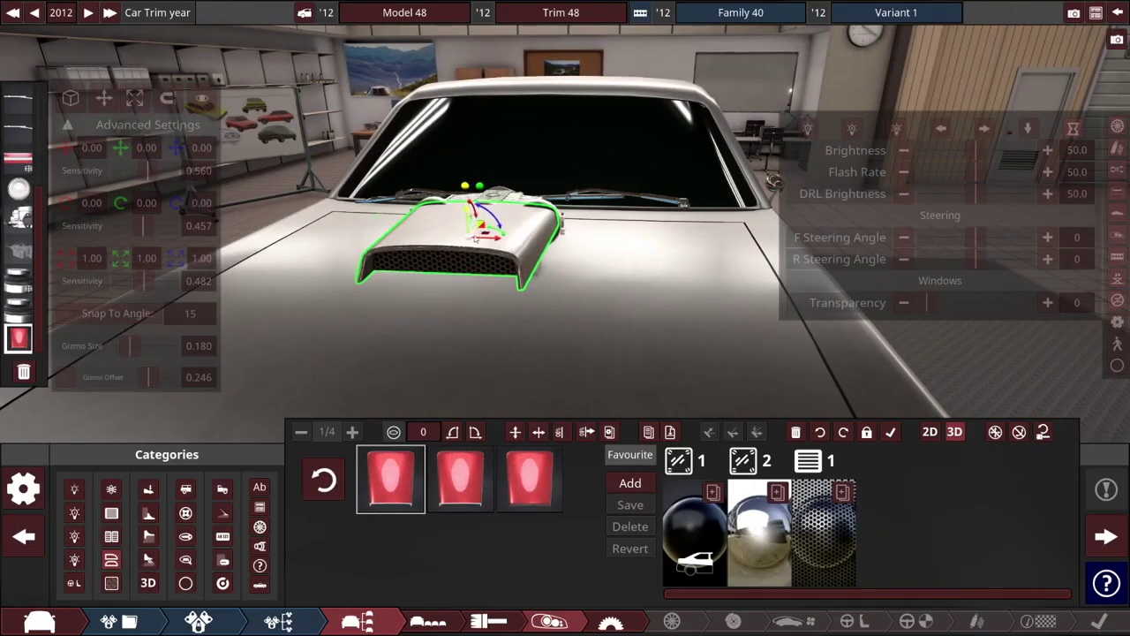
drag(474, 235, 522, 170)
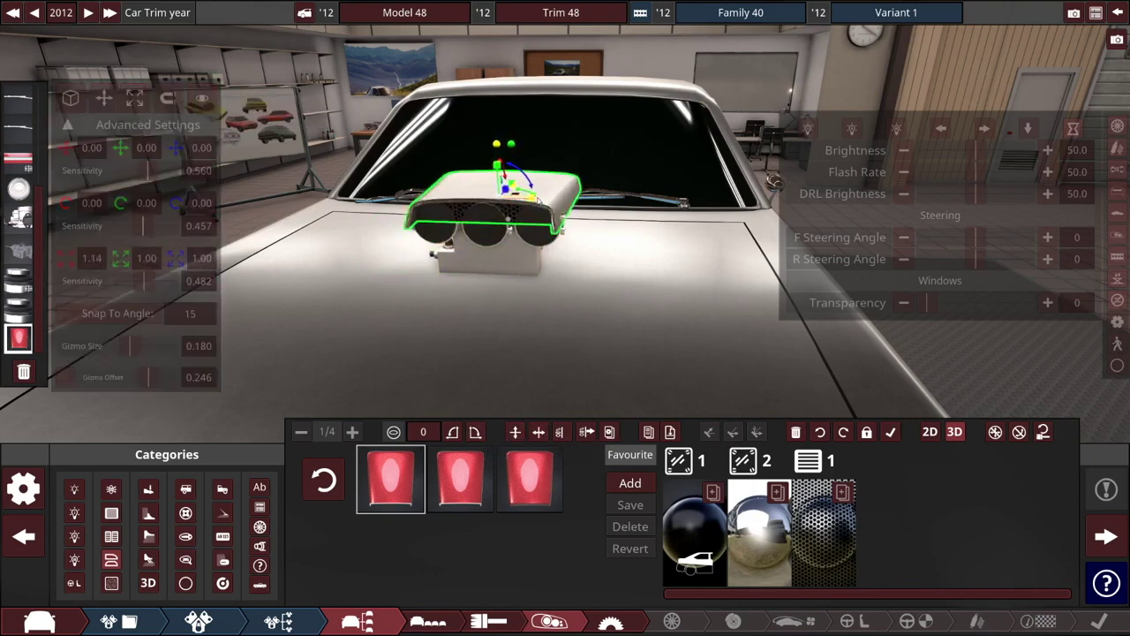
Examine the Multi Point Fuel Injection STB unit beneath the scoop and check the engine assembly from the side and front.
drag(569, 240, 433, 295)
click(302, 235)
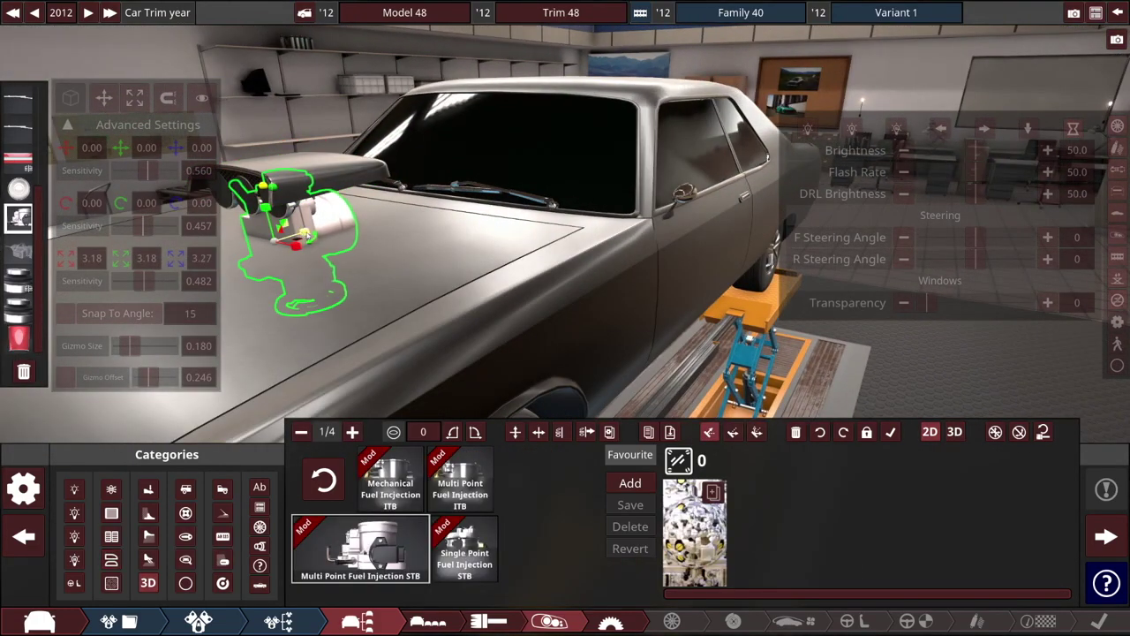
drag(363, 215, 435, 241)
drag(506, 267, 556, 227)
click(560, 260)
scroll(615, 251, down, 4)
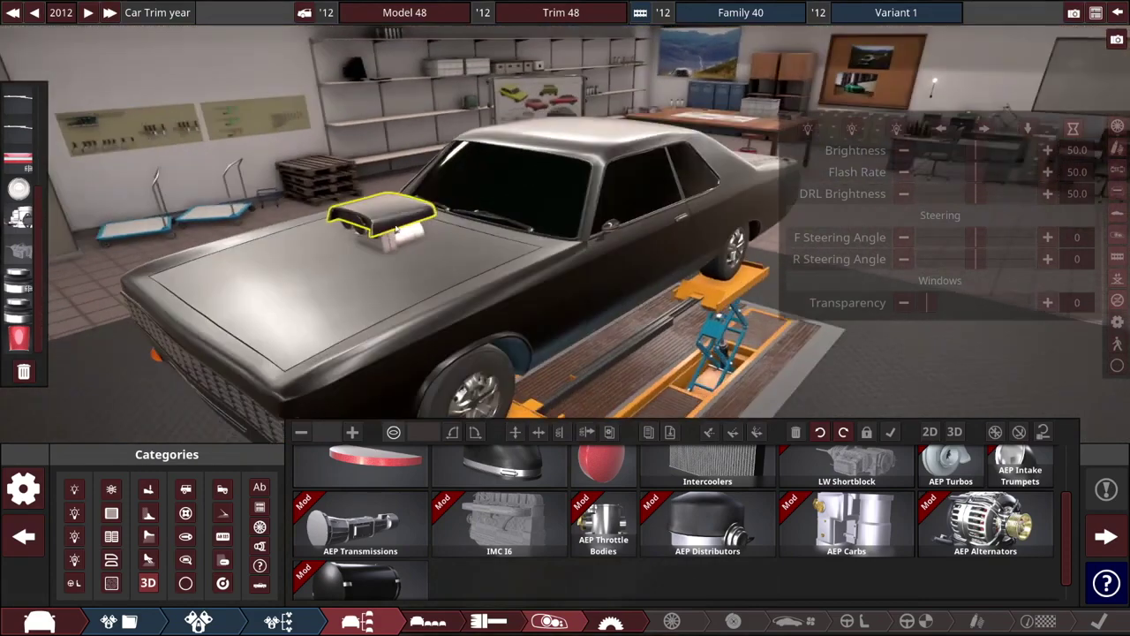
scroll(394, 226, up, 4)
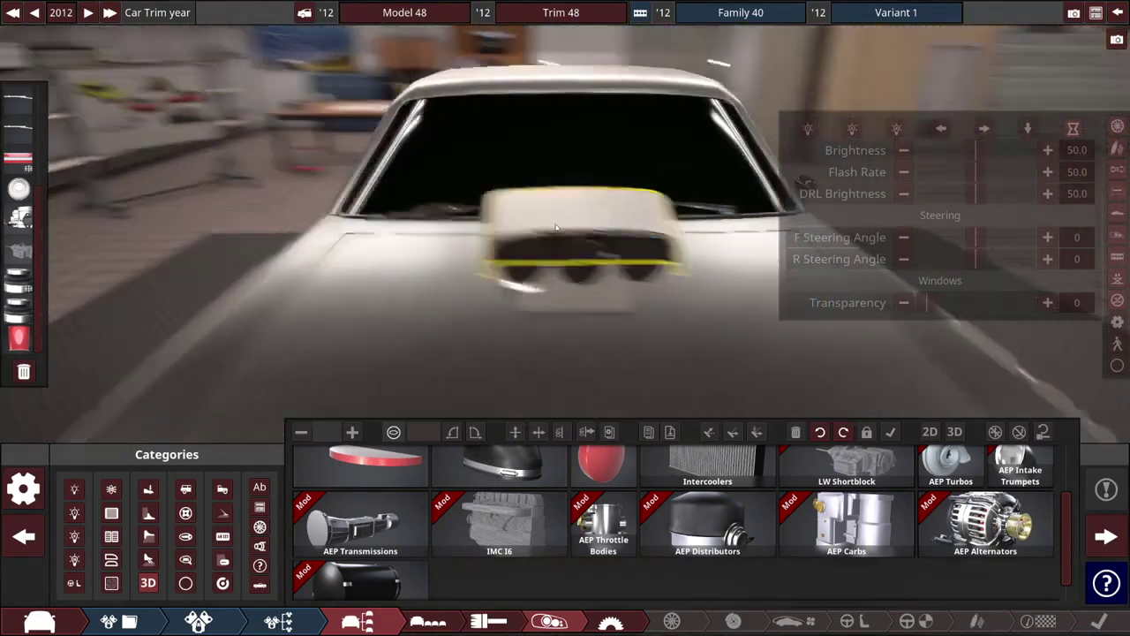
Move the outer connector pair and the middle connector forward so they protrude from the scoop's opening.
click(572, 187)
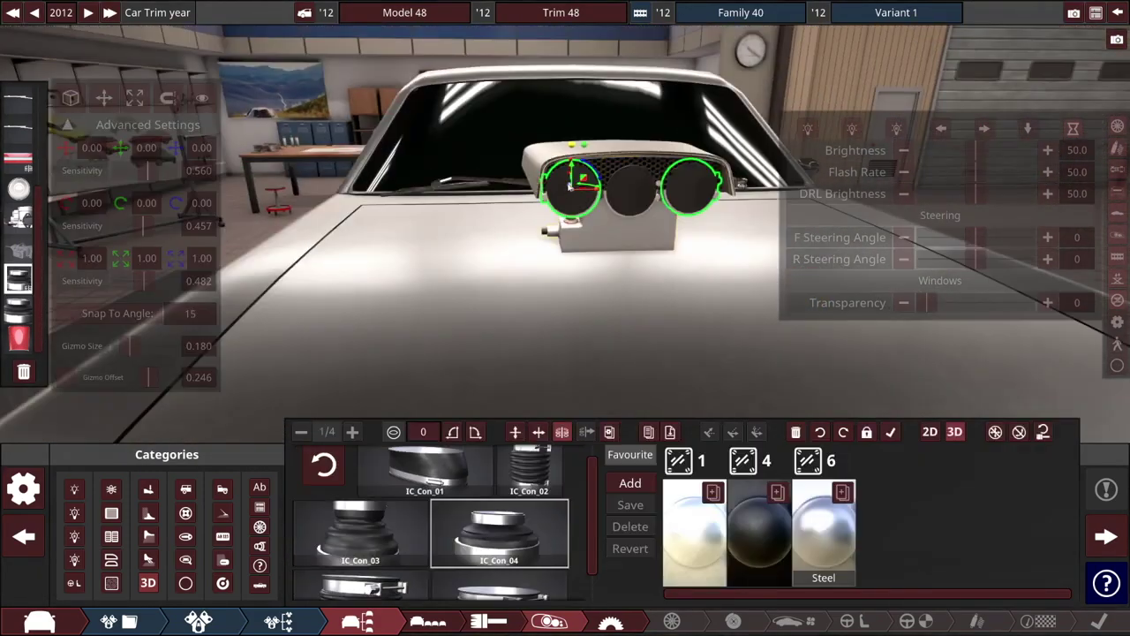
click(625, 198)
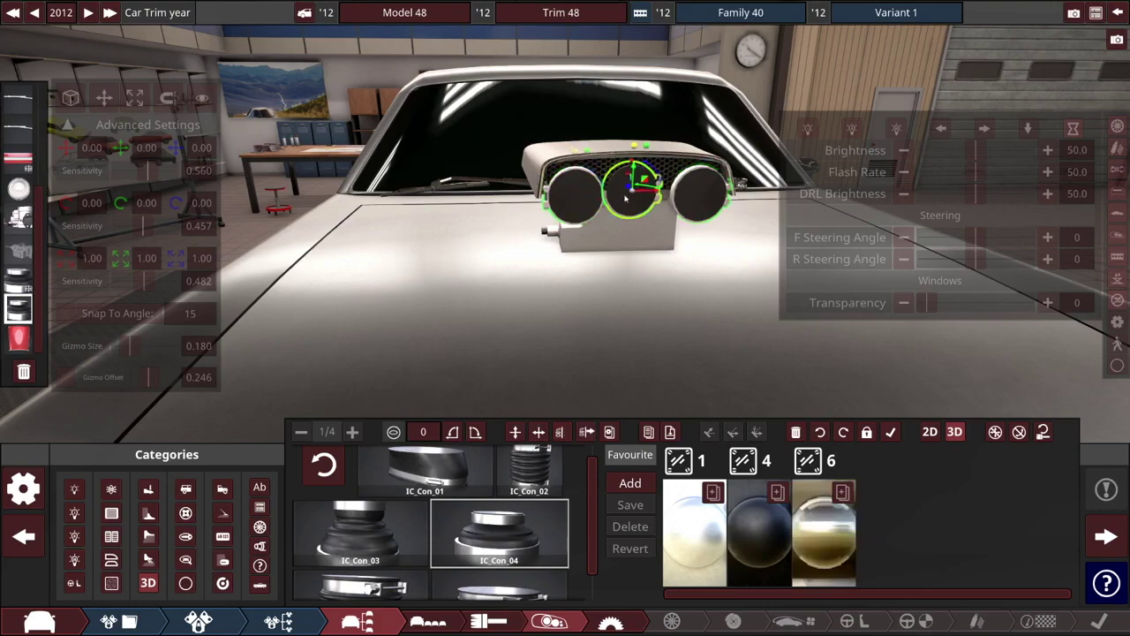
drag(634, 199, 693, 264)
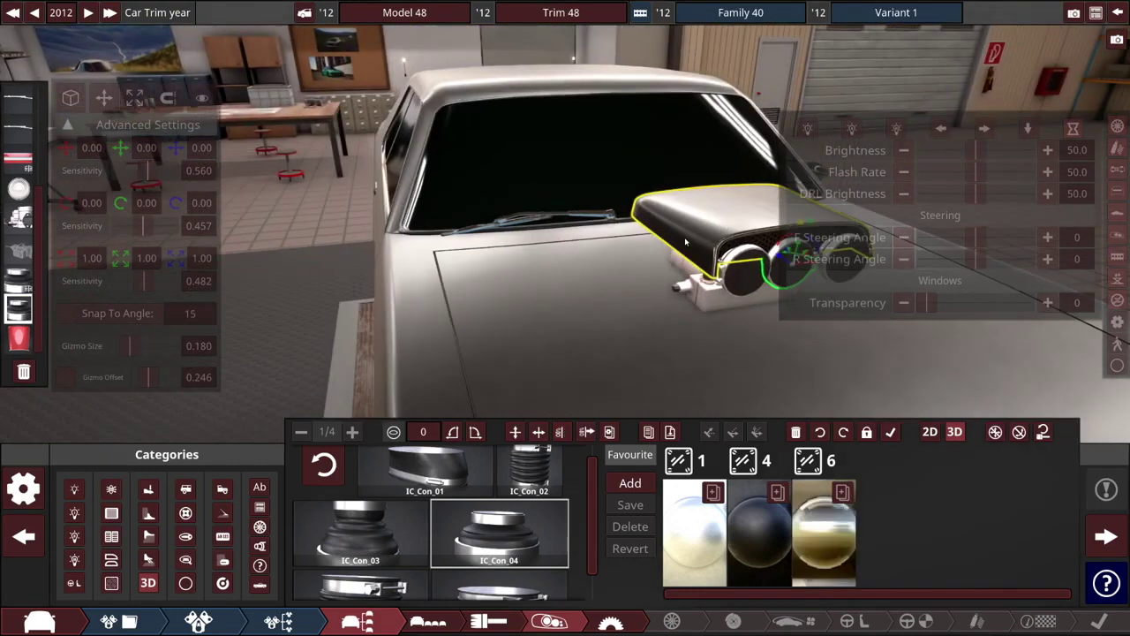
Enlarge the hood scoop to a scale of 1.31 by 1.32 and change its panel material in slot 1 to a white finish.
click(693, 275)
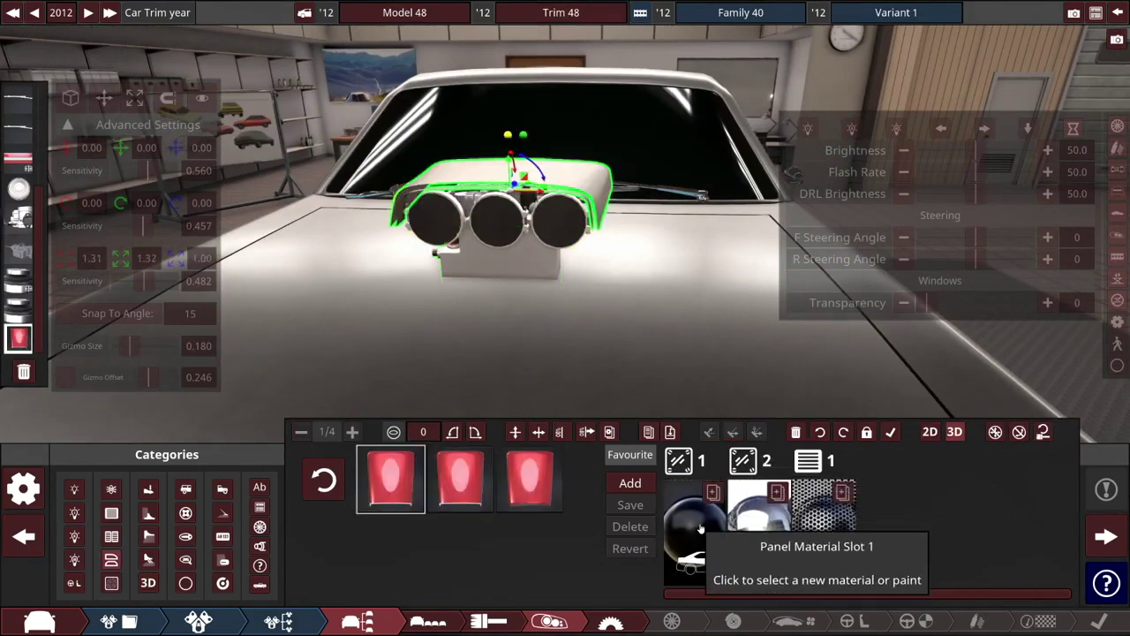
click(707, 507)
click(693, 257)
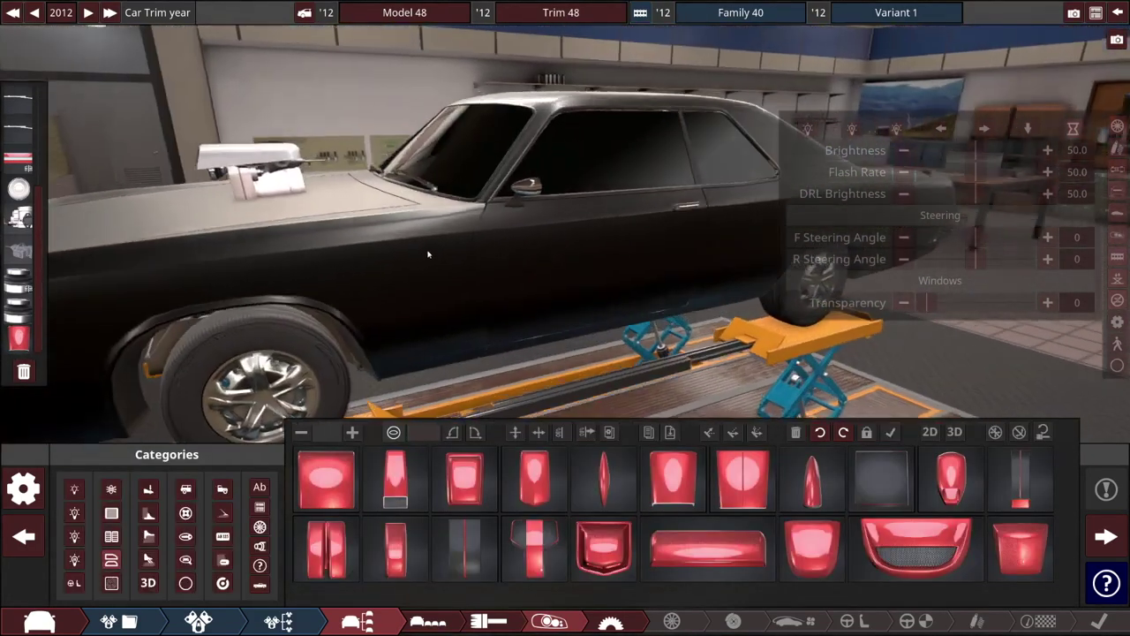
drag(428, 254, 530, 413)
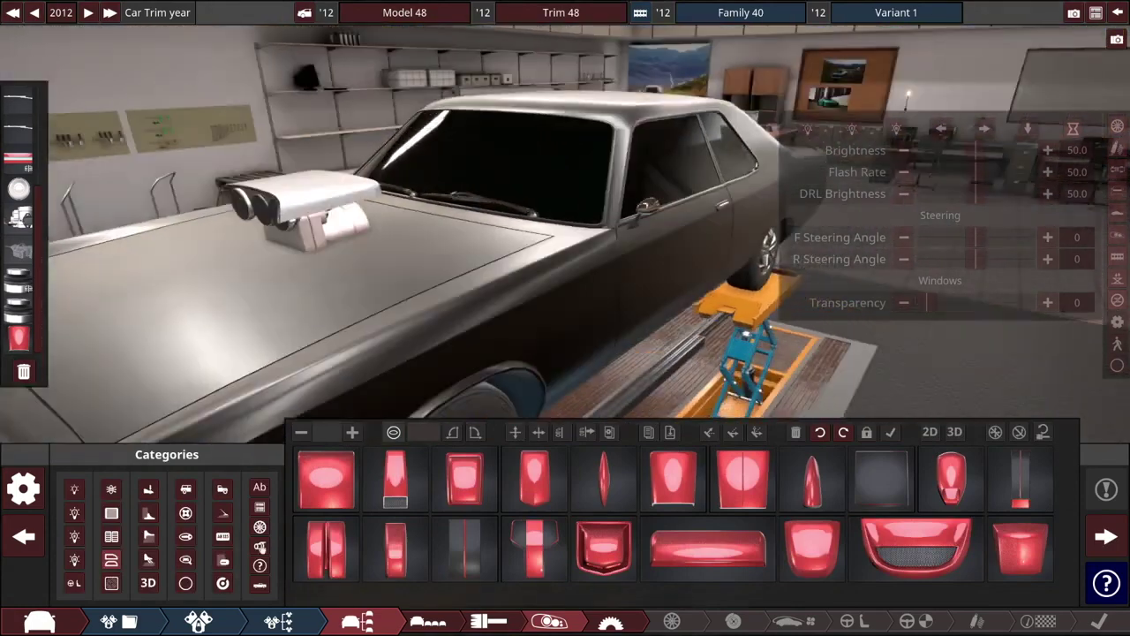
Add a body patch with angled, pointed ends and an amber indicator light to the car.
click(185, 583)
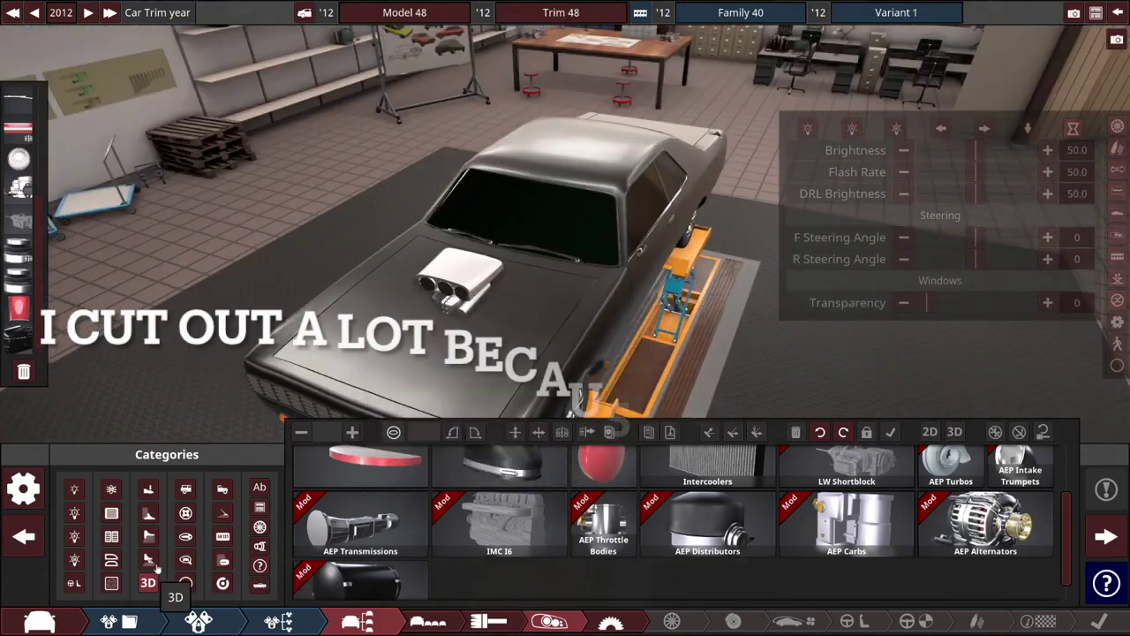
click(186, 583)
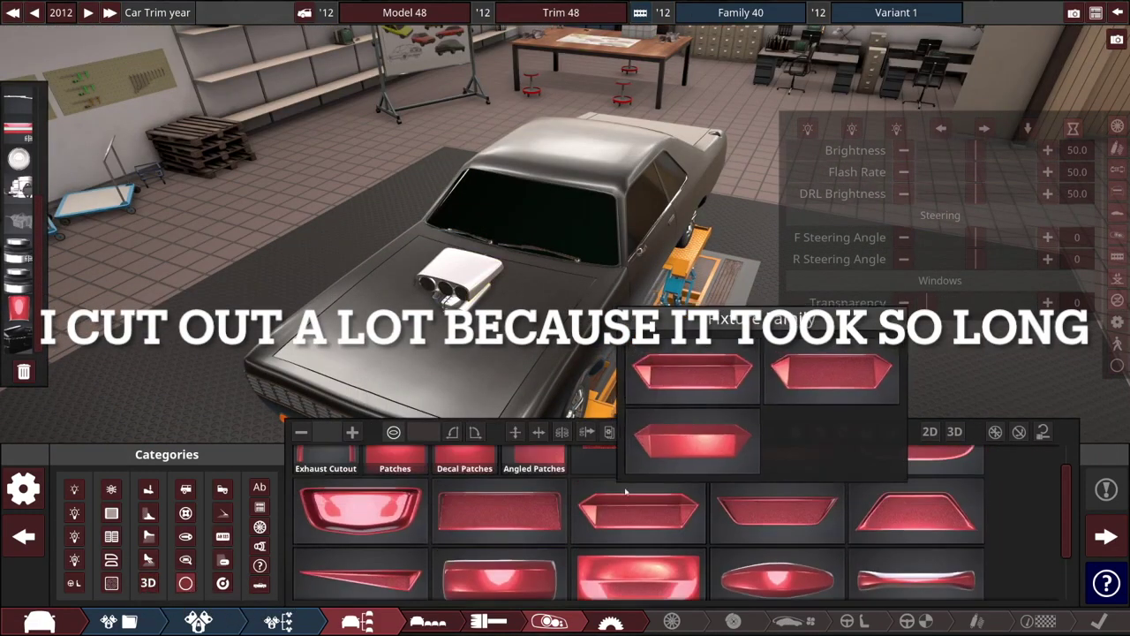
click(636, 481)
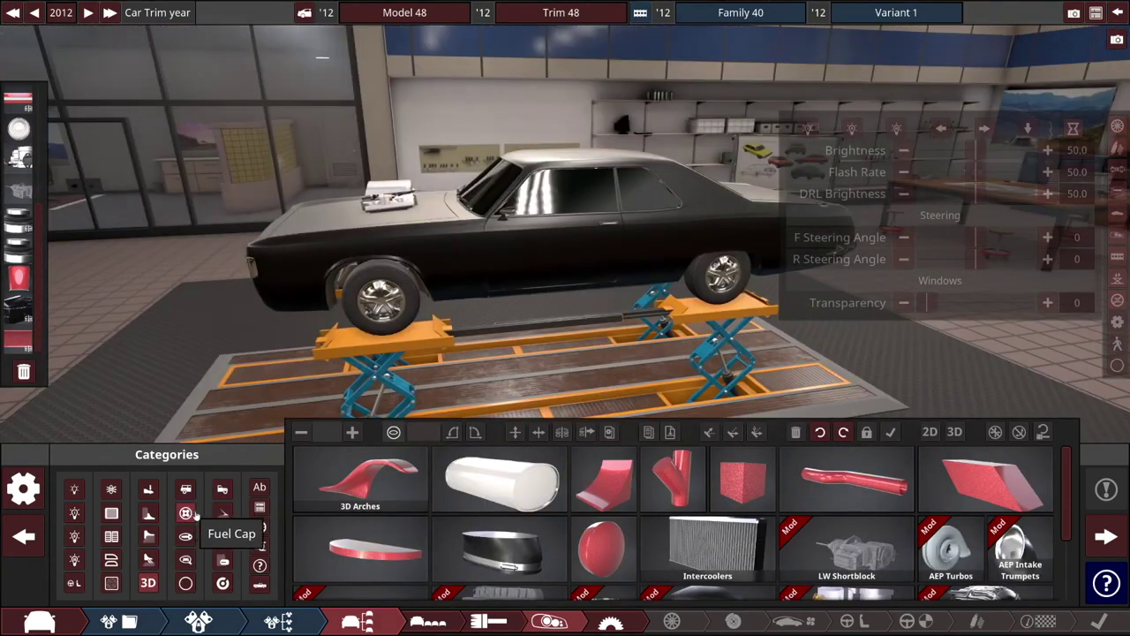
click(74, 559)
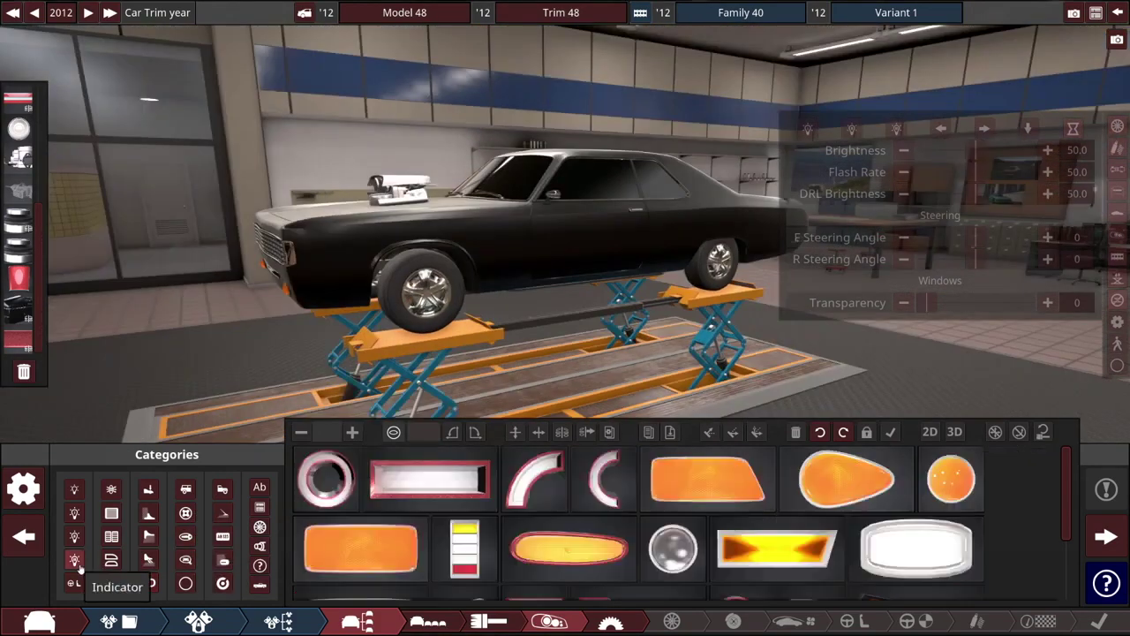
click(555, 549)
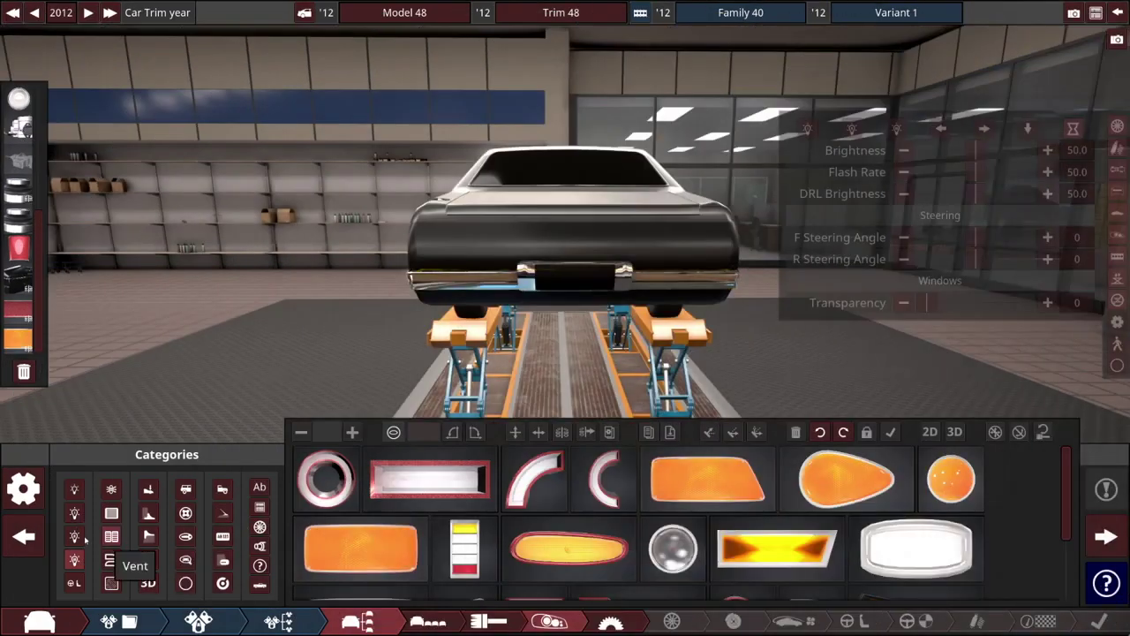
Place a mirrored pair of narrow amber, red and white taillights above the rear bumper, stretched to a scale of 1.60.
click(74, 536)
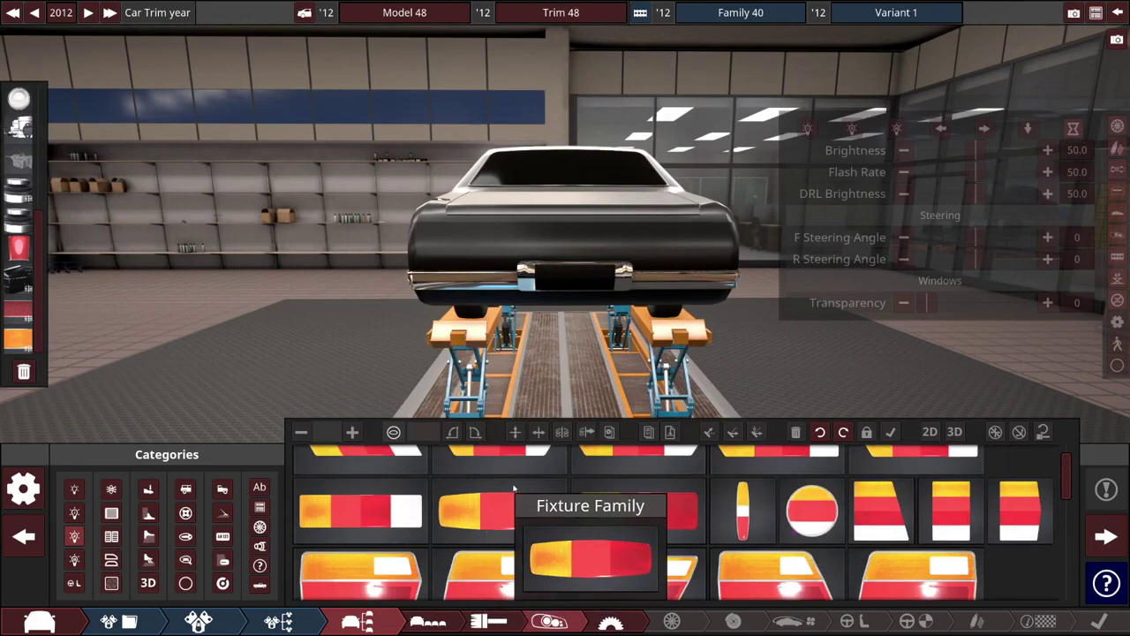
mouse_move(833, 490)
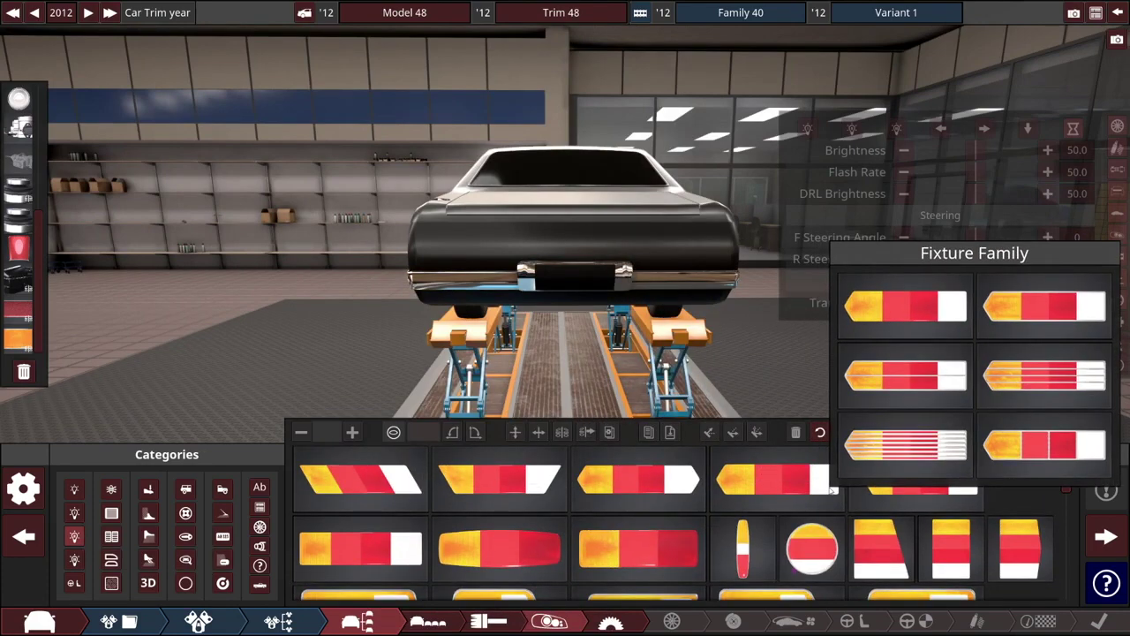
scroll(832, 490, down, 5)
scroll(830, 489, down, 8)
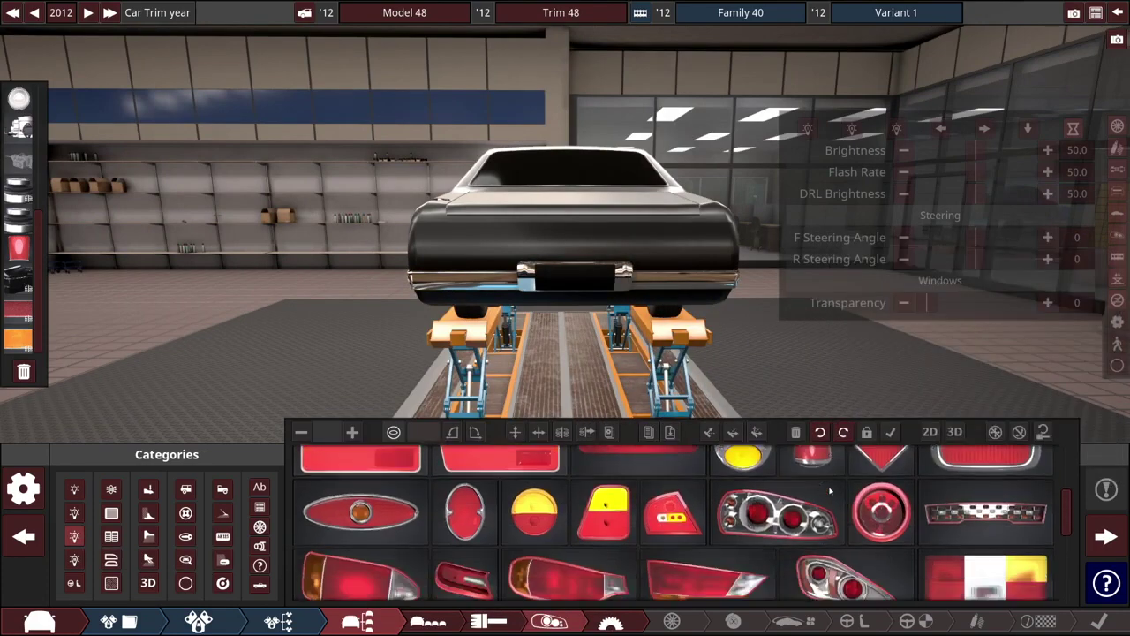
scroll(830, 490, down, 2)
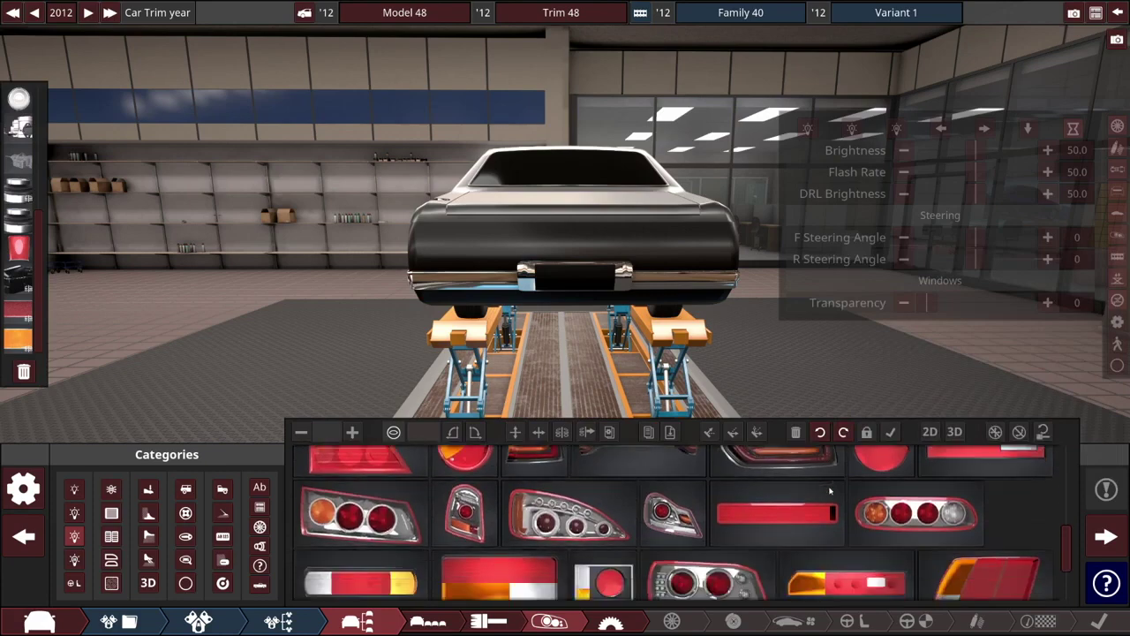
mouse_move(847, 518)
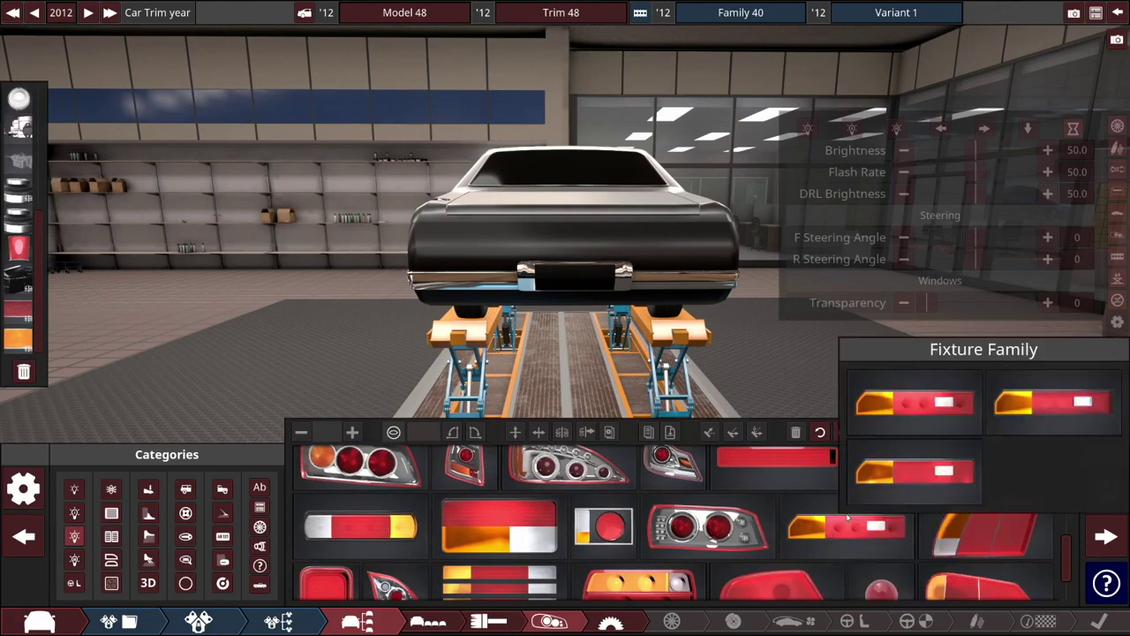
click(847, 519)
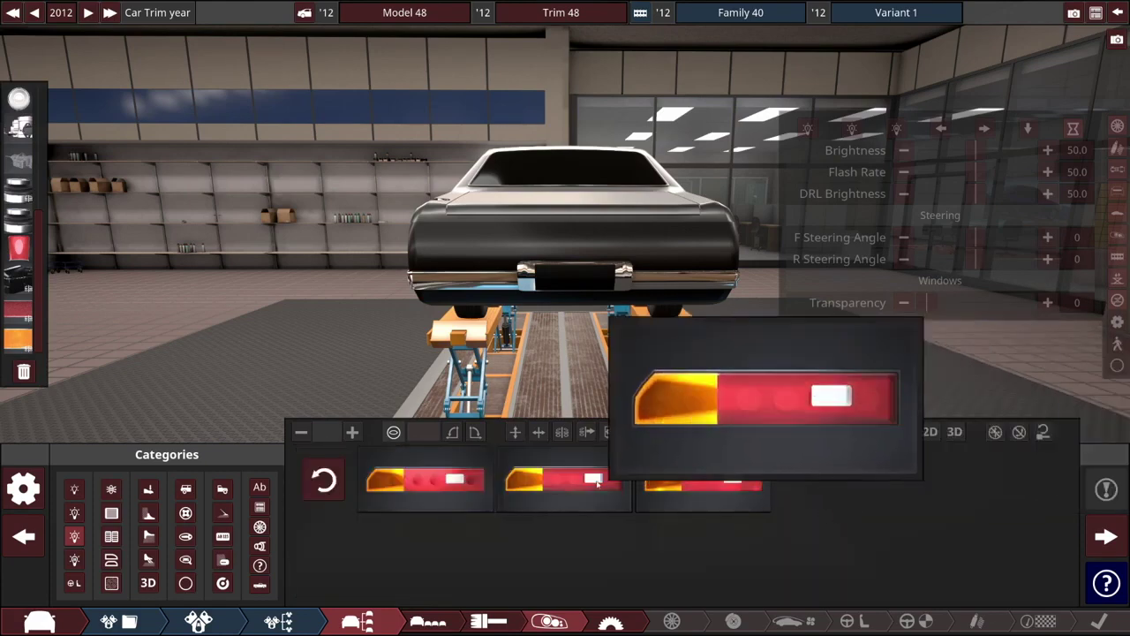
click(463, 277)
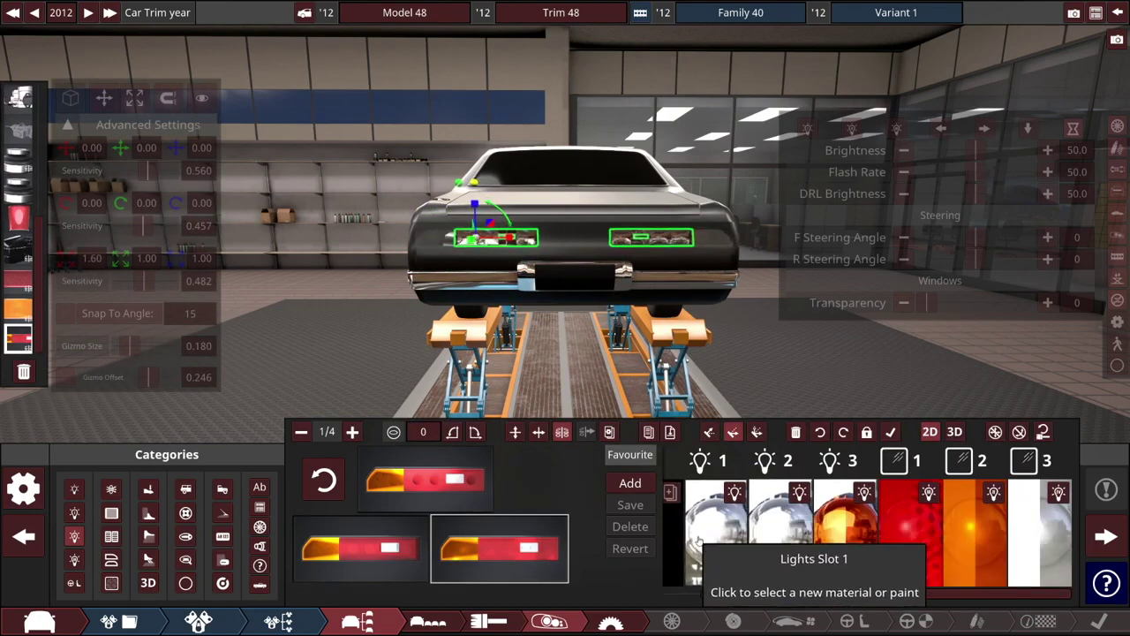
Change the taillights' amber and clear sections to red materials, then set the light brightness to 76 with the brake lights on.
click(995, 537)
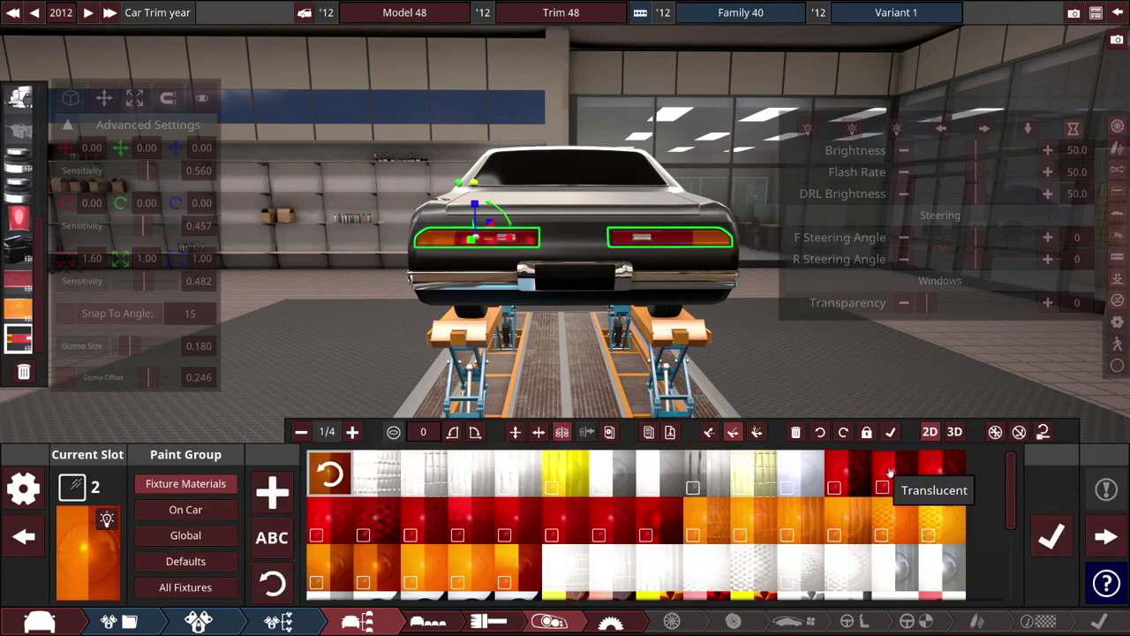
click(1051, 535)
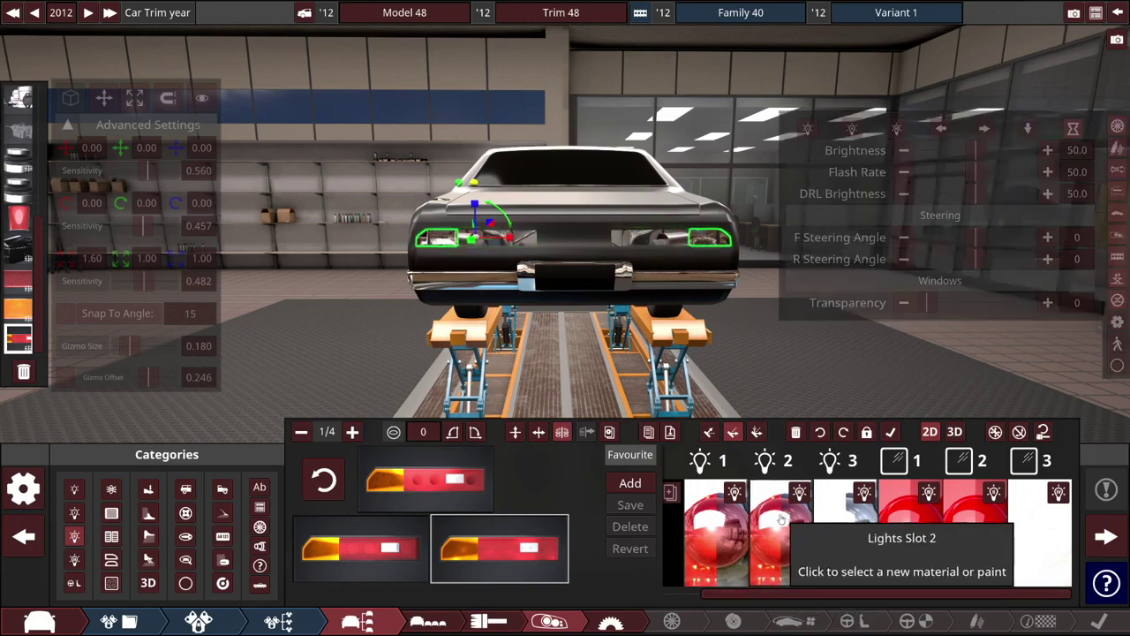
click(983, 151)
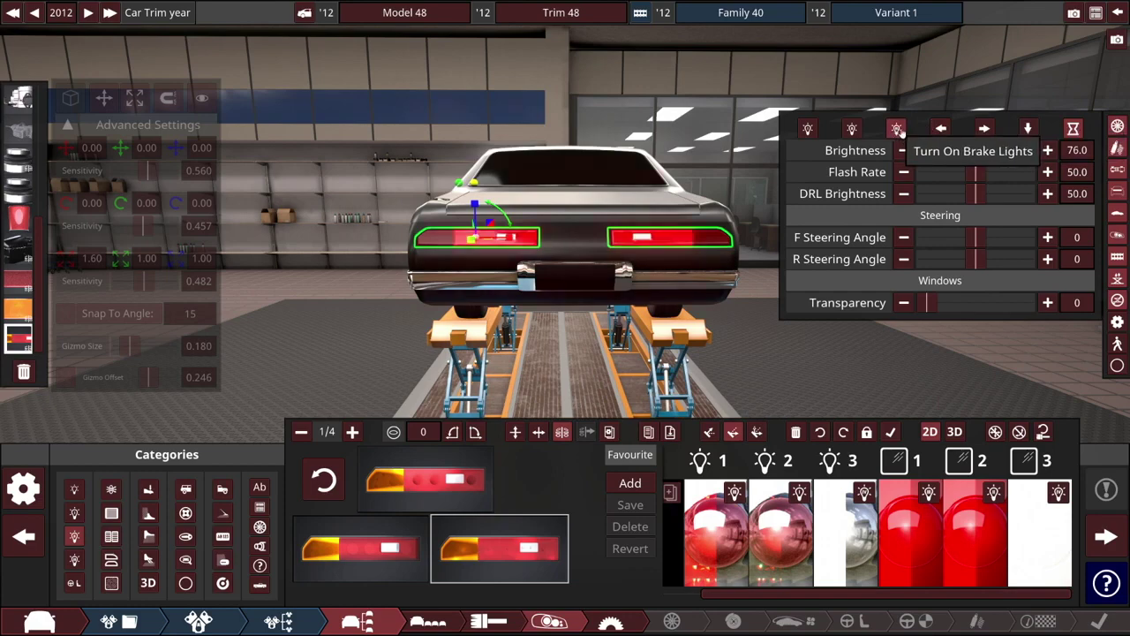
click(658, 203)
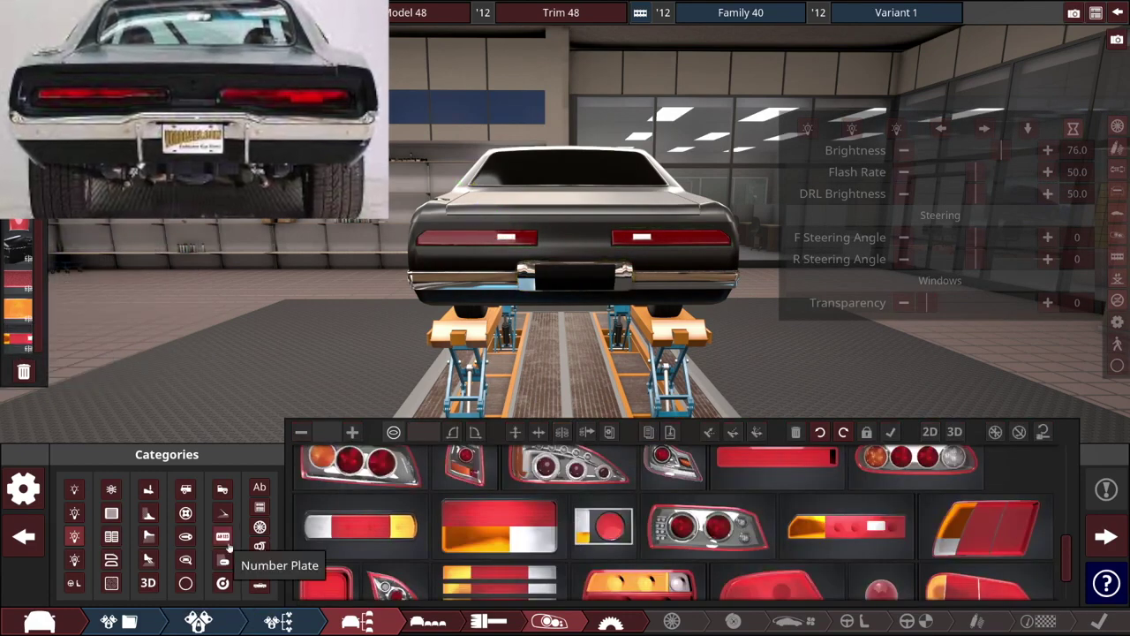
Add a number plate at the centre of the rear bumper with the black and yellow California "AUT 087" design.
click(224, 537)
click(362, 489)
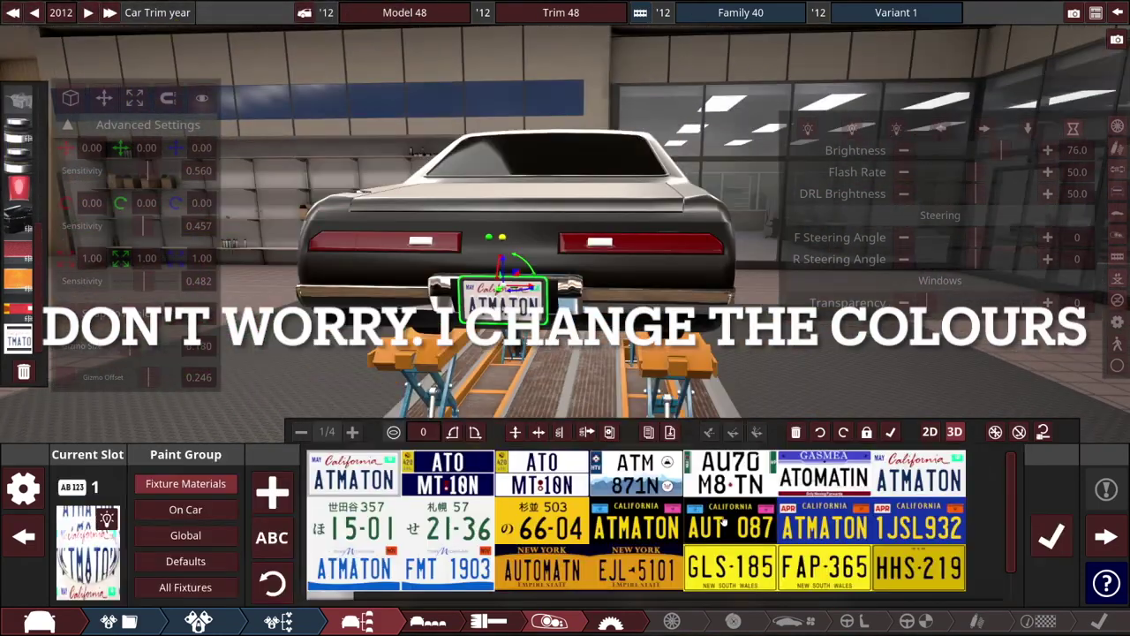
click(724, 520)
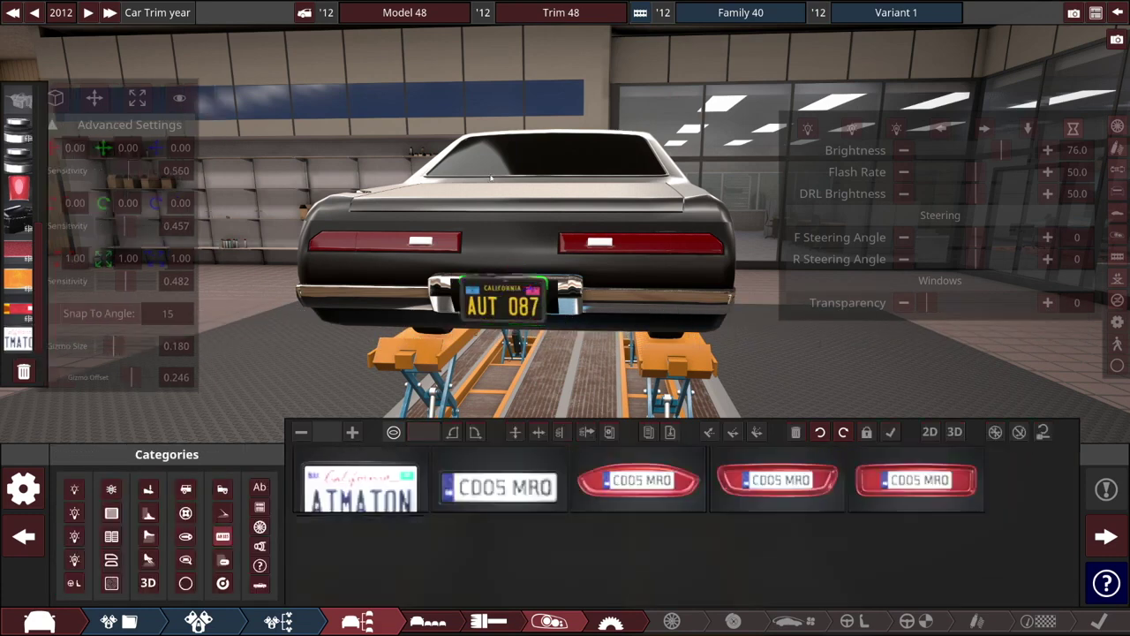
Place a rounded rectangular red side marker light on the rear quarter panel, scaled to 0.67 by 0.28 by 0.67.
scroll(552, 225, down, 3)
drag(638, 286, 617, 302)
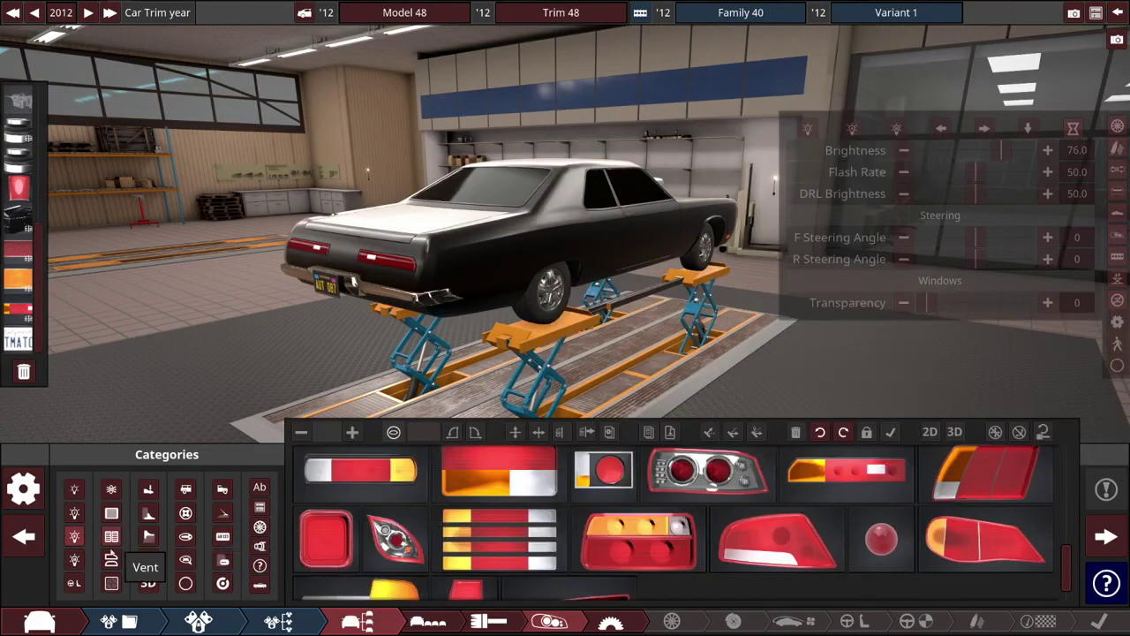
click(79, 563)
click(365, 501)
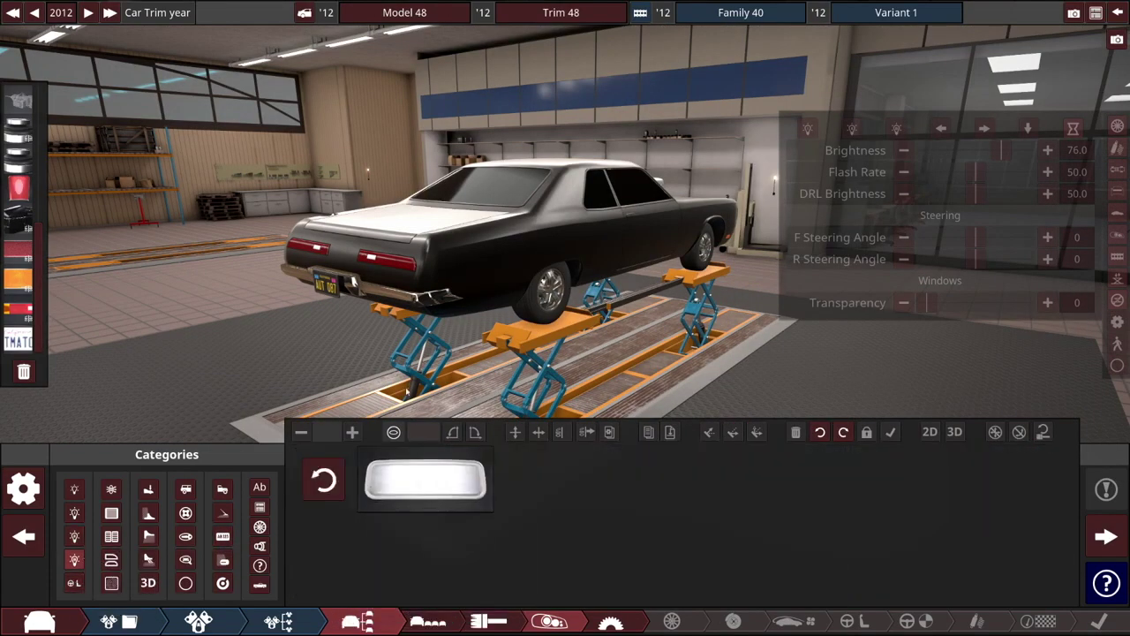
click(425, 479)
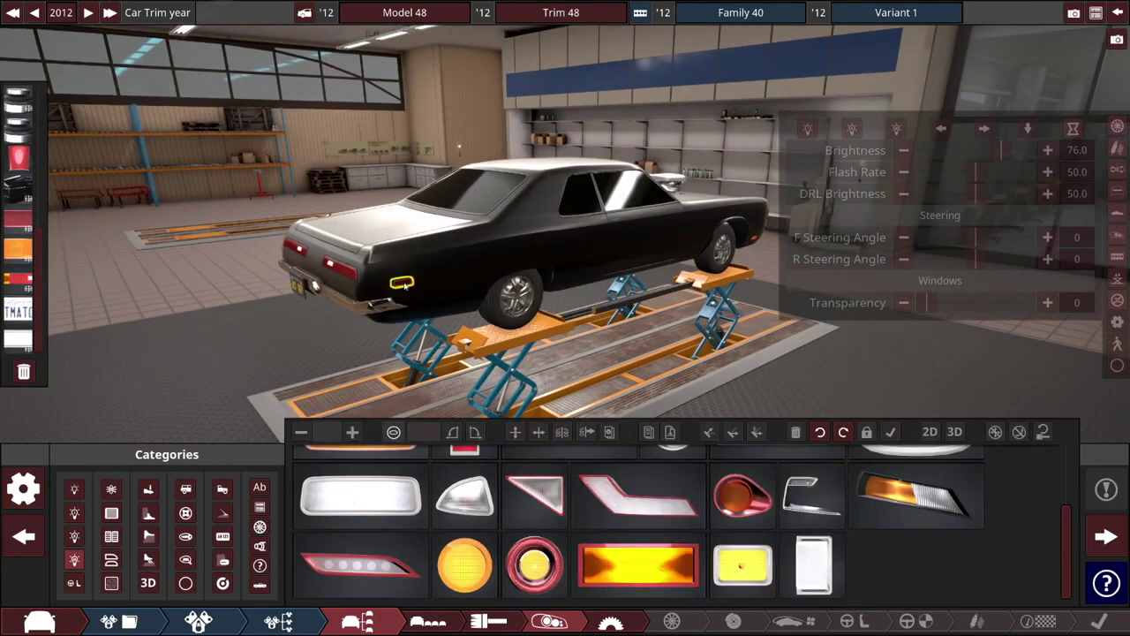
click(404, 283)
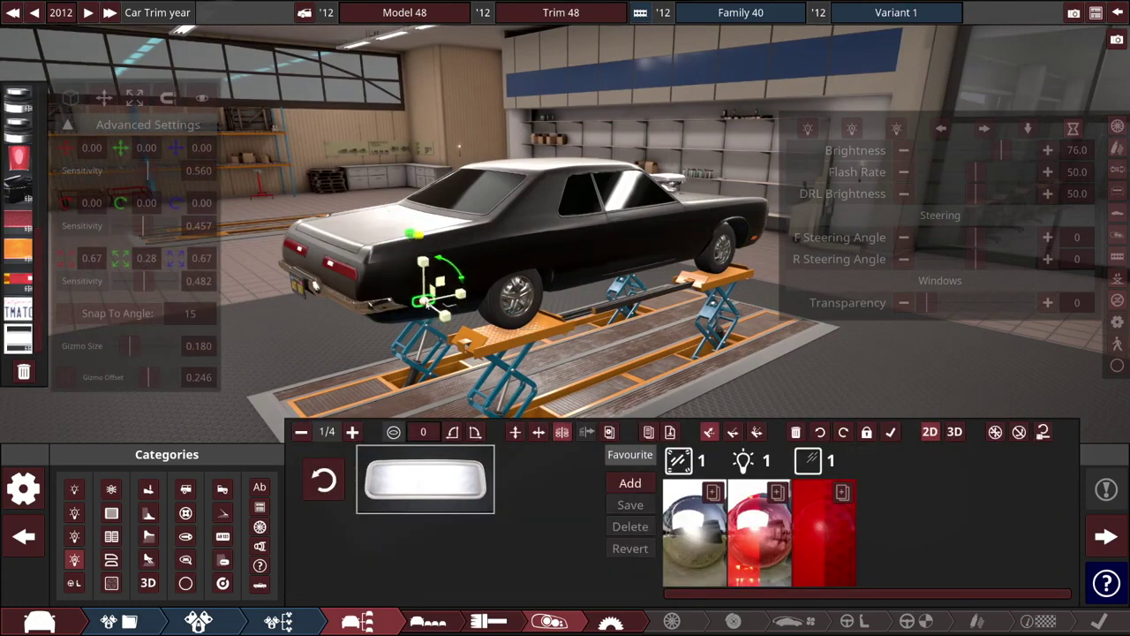
click(572, 320)
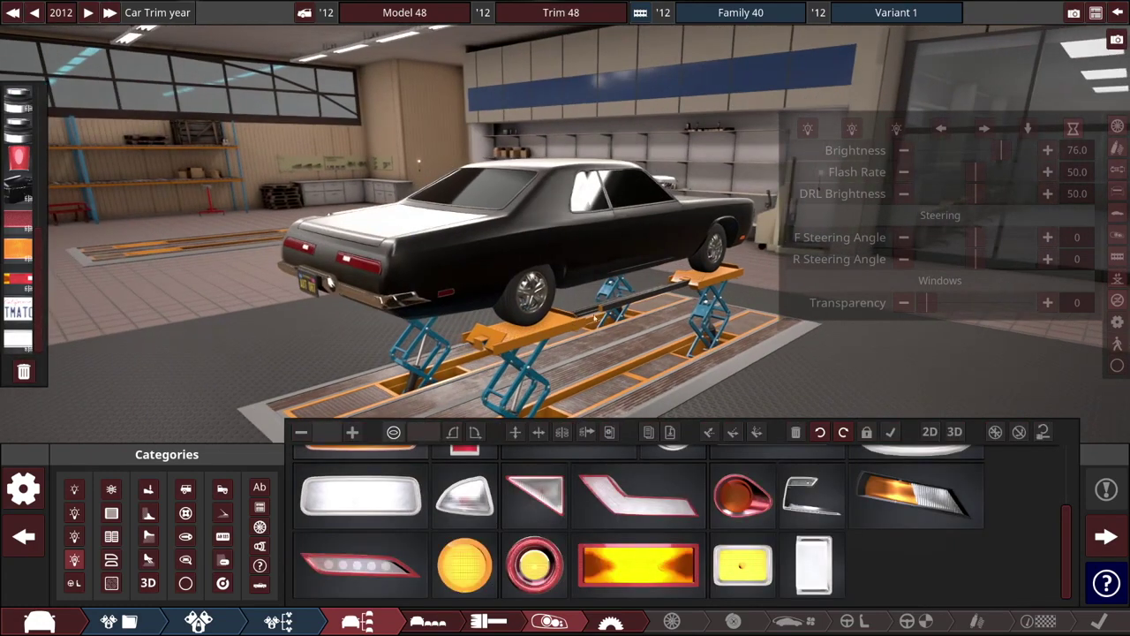
Place a mirrored pair of small amber rectangular lights at the inner ends of the taillights, scaled to 1.16.
drag(594, 318, 684, 307)
scroll(558, 313, up, 4)
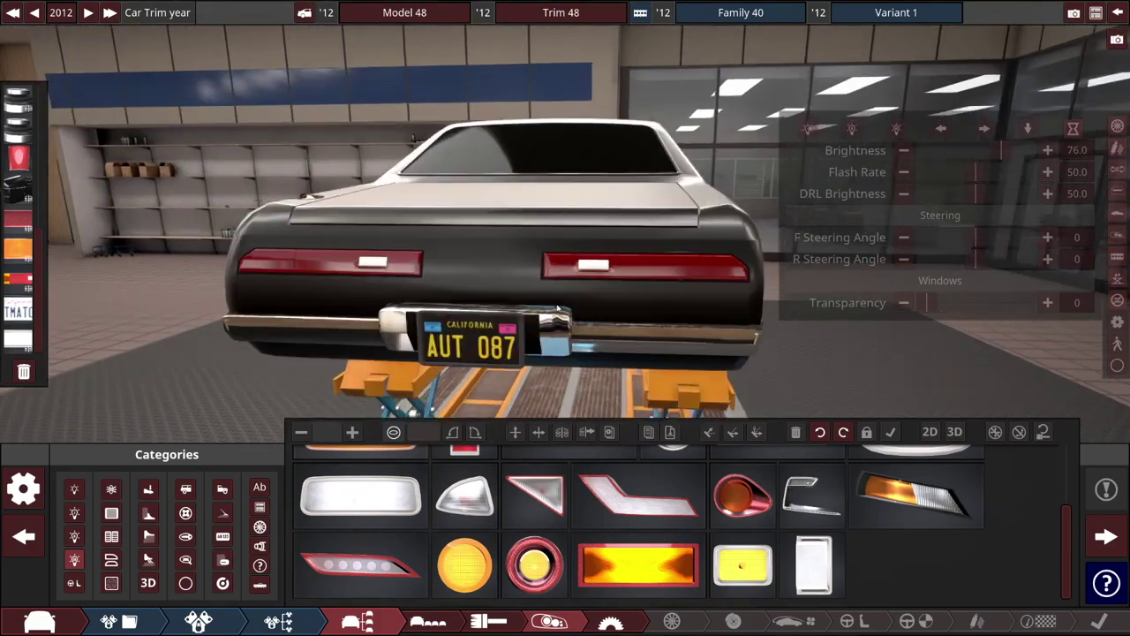
click(742, 565)
click(494, 281)
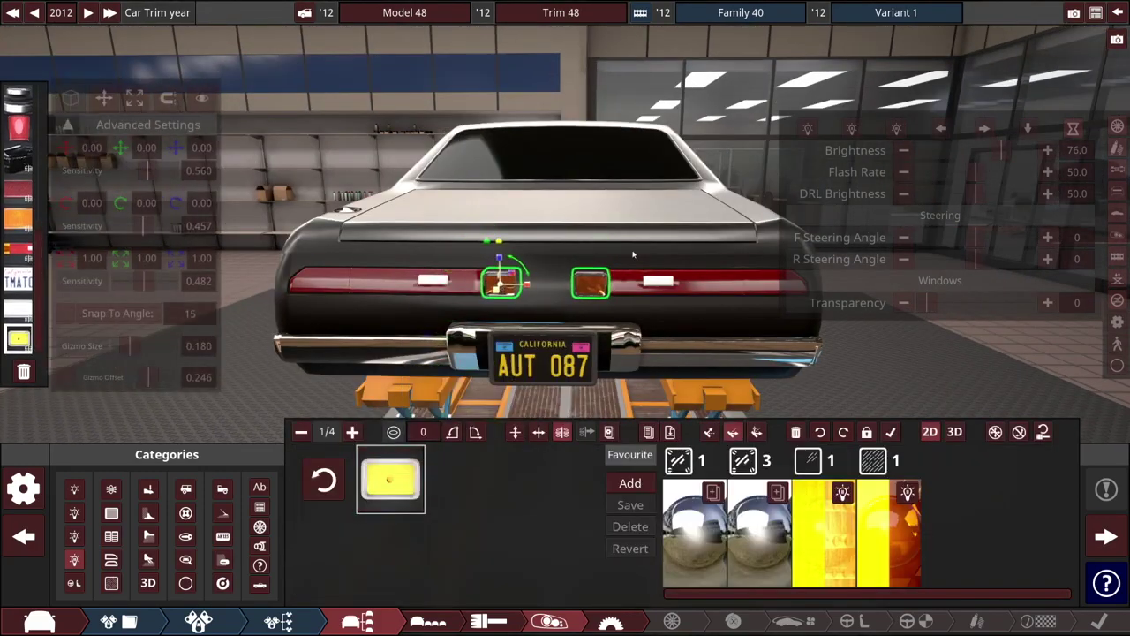
drag(632, 254, 648, 239)
scroll(646, 241, up, 3)
click(536, 307)
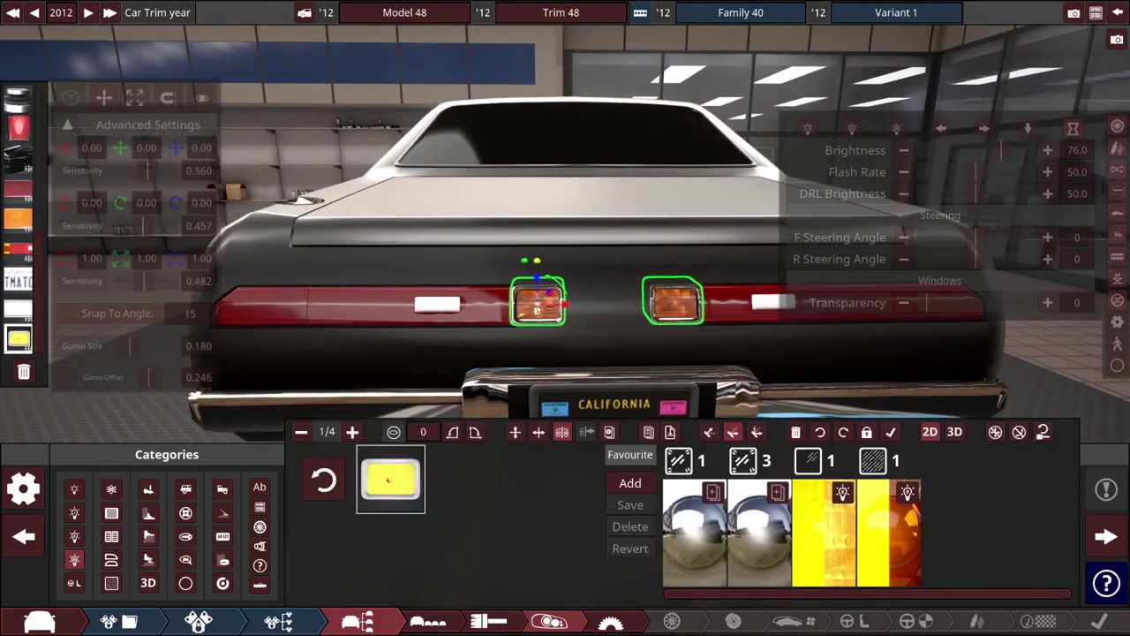
drag(538, 306, 543, 298)
click(598, 245)
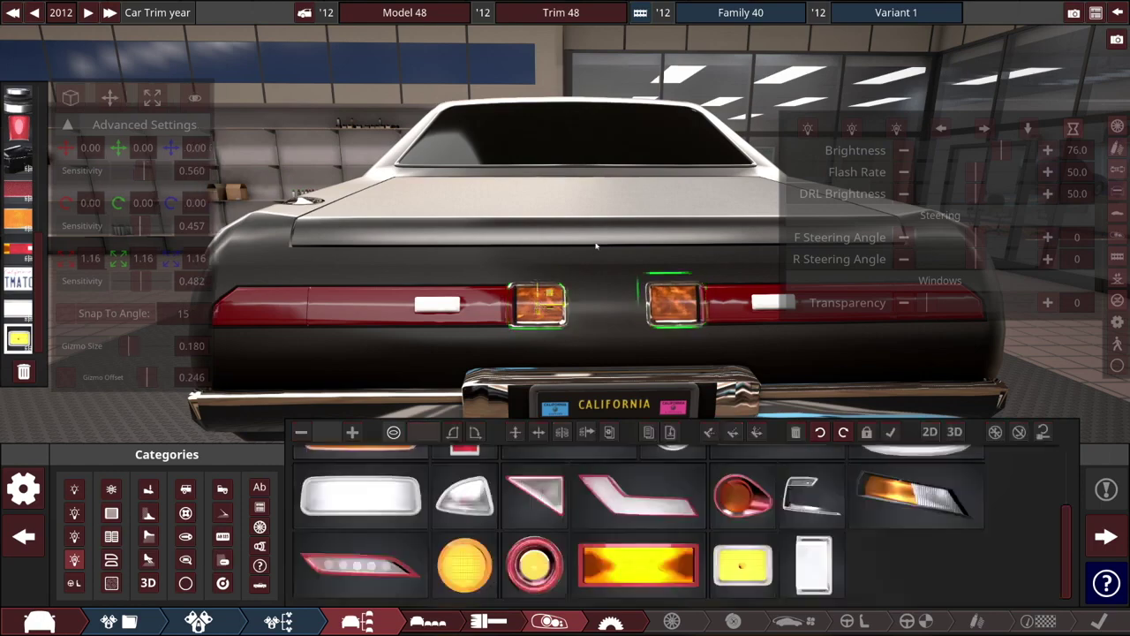
Scale the small inner lights to 0.88 and restyle them with a dark body-paint frame and red lit lenses.
click(542, 307)
click(694, 537)
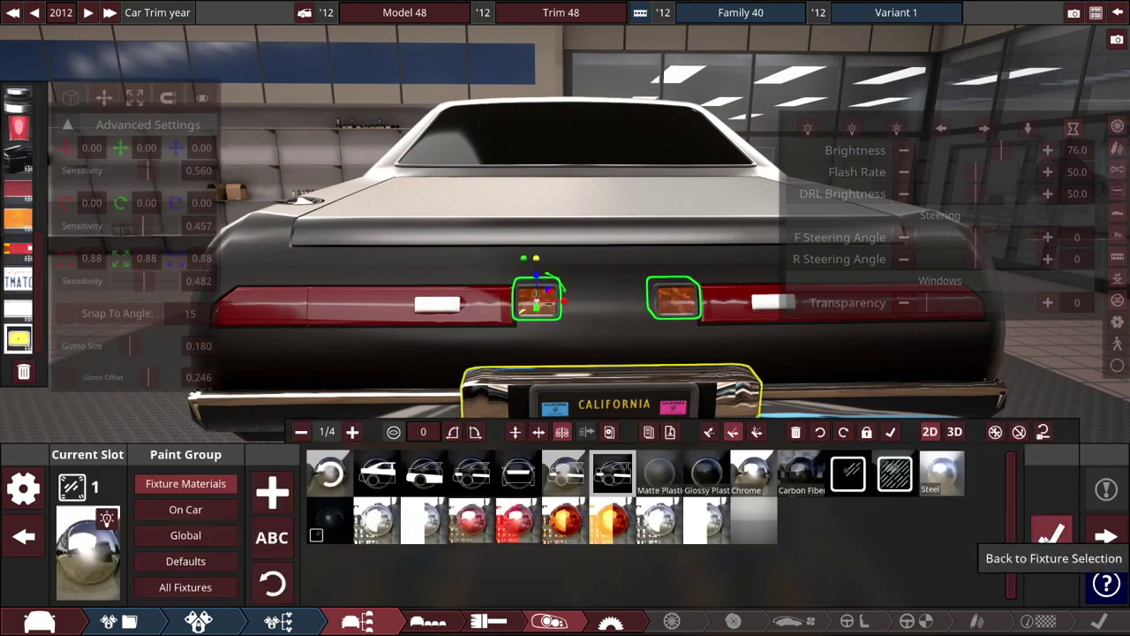
click(1052, 533)
drag(537, 305, 530, 314)
click(865, 523)
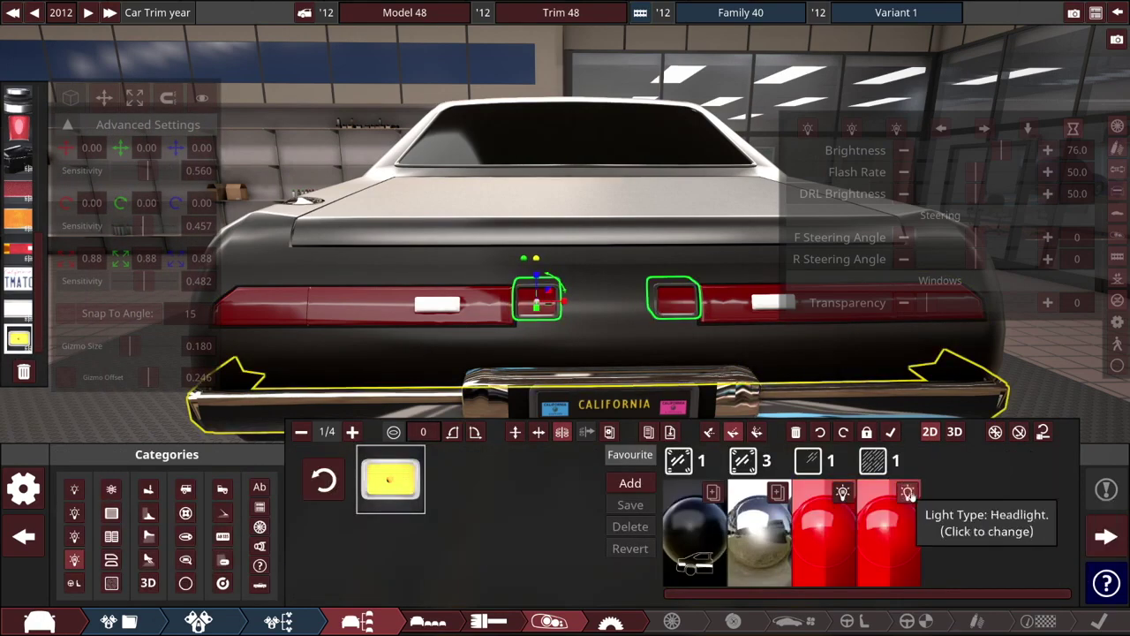
click(844, 494)
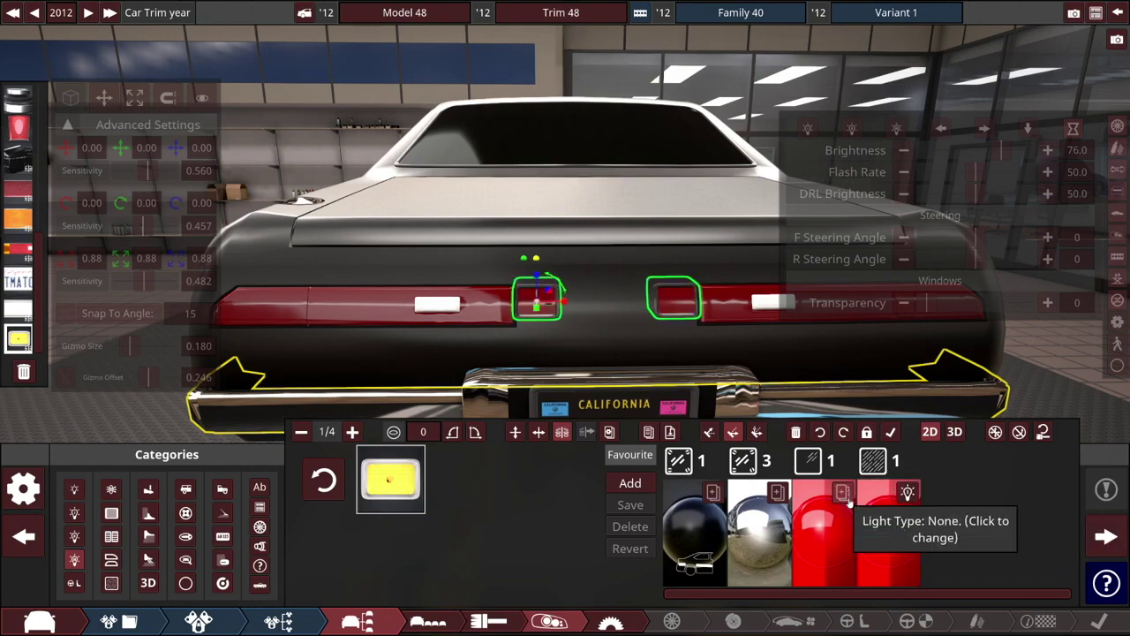
click(612, 295)
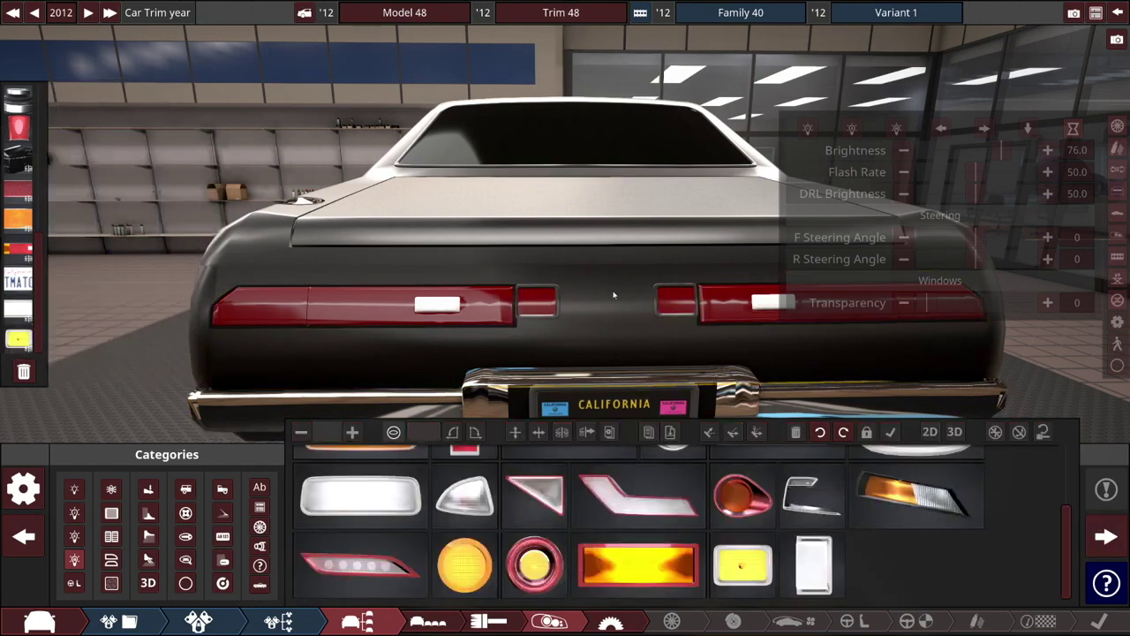
Change the fixture material in slot 1 of the long main taillights.
click(477, 301)
click(686, 460)
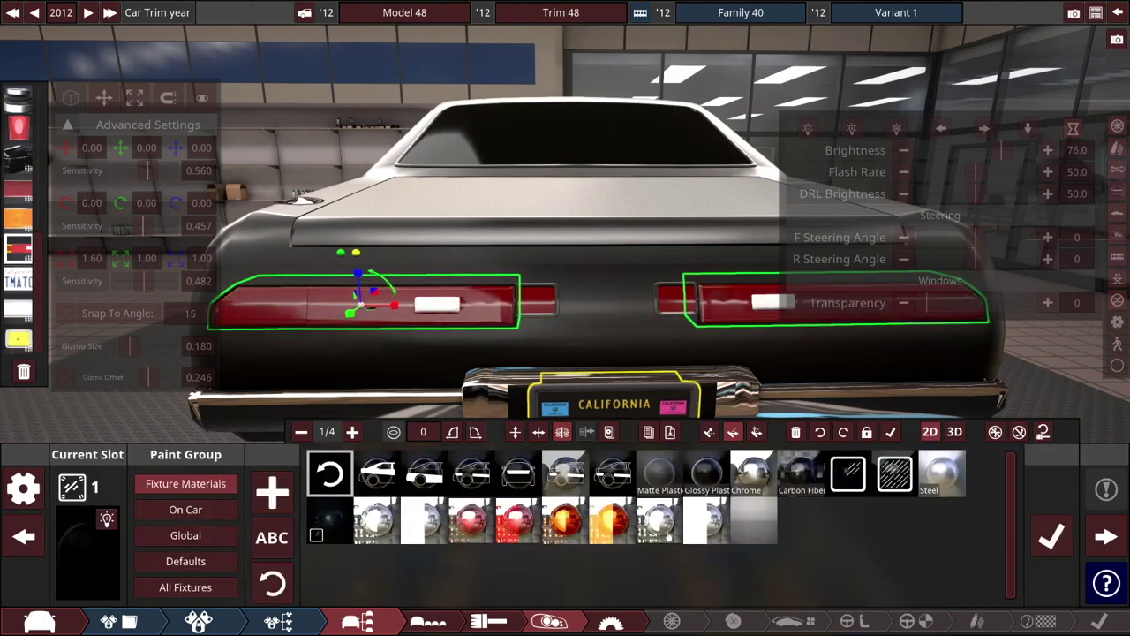
click(1047, 549)
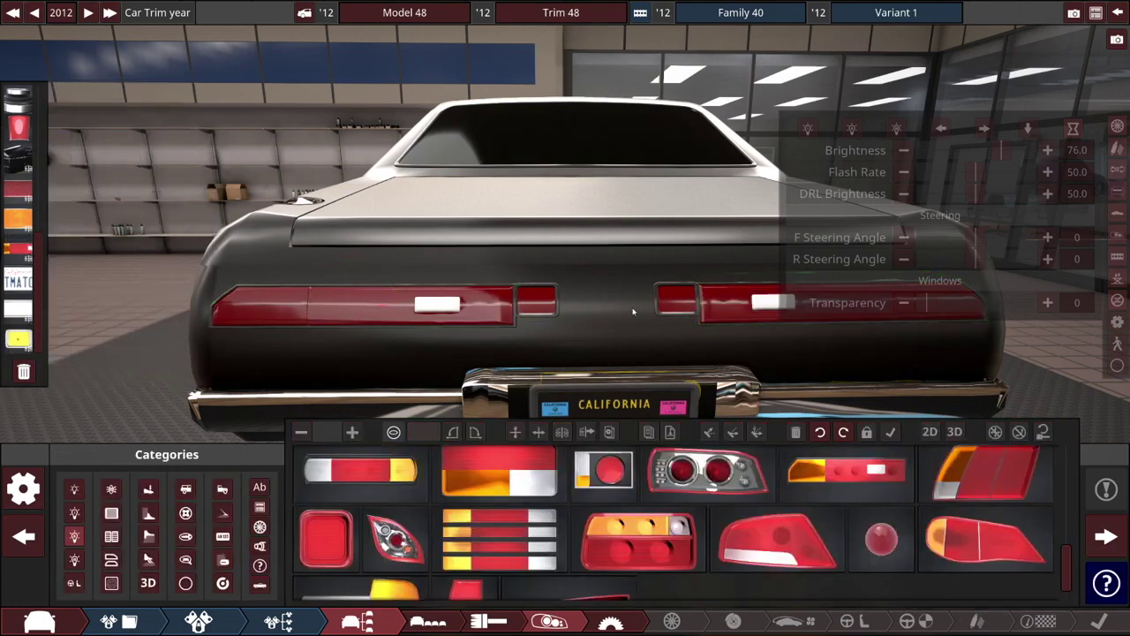
Flatten the inner lights to a depth scale of 0.10 and give their slot 1 frame a black body-paint material.
scroll(633, 316, down, 2)
click(549, 303)
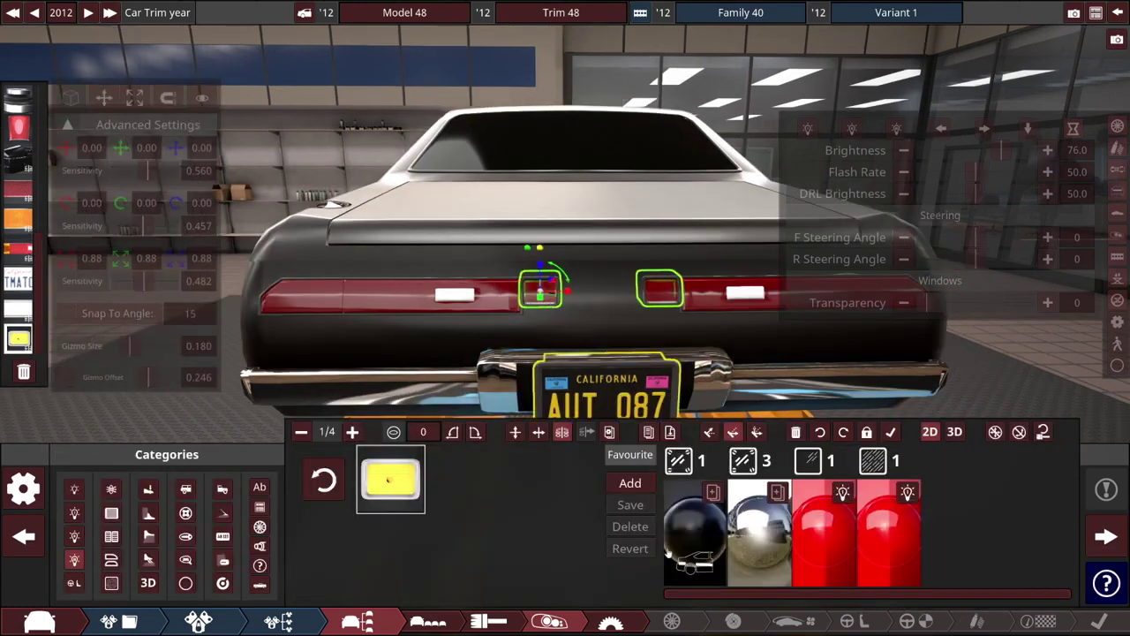
click(693, 549)
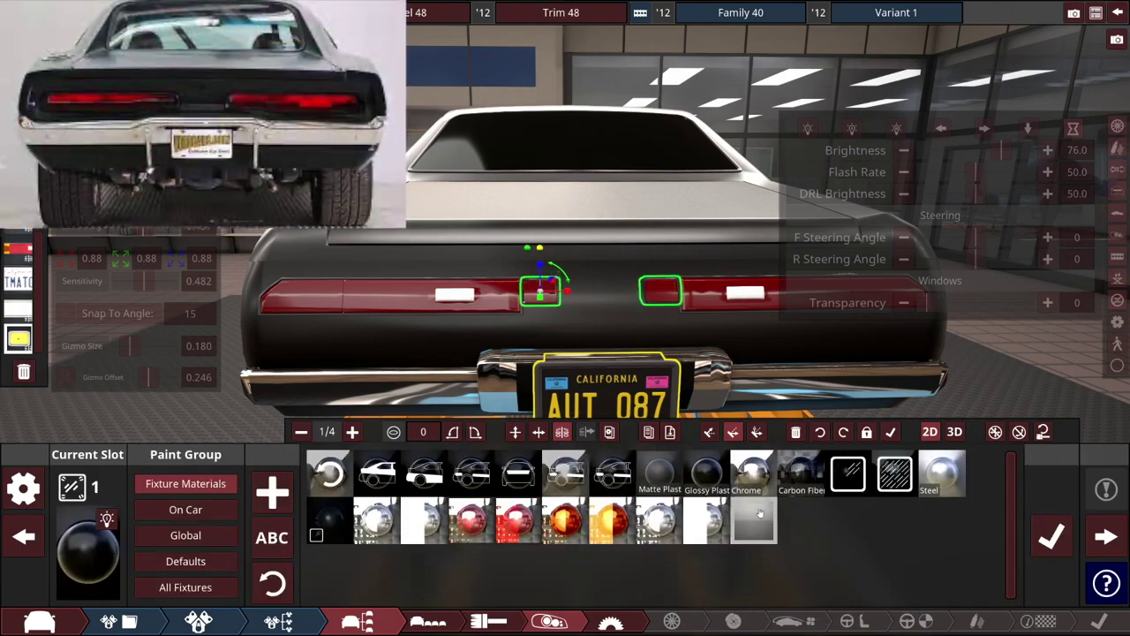
click(1050, 535)
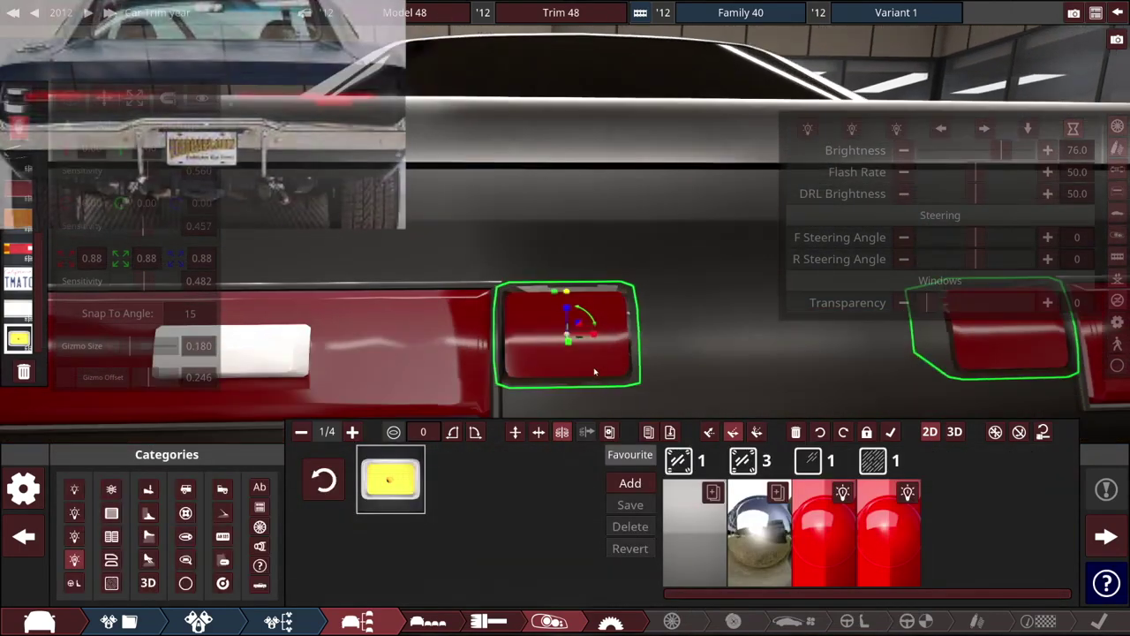
click(594, 371)
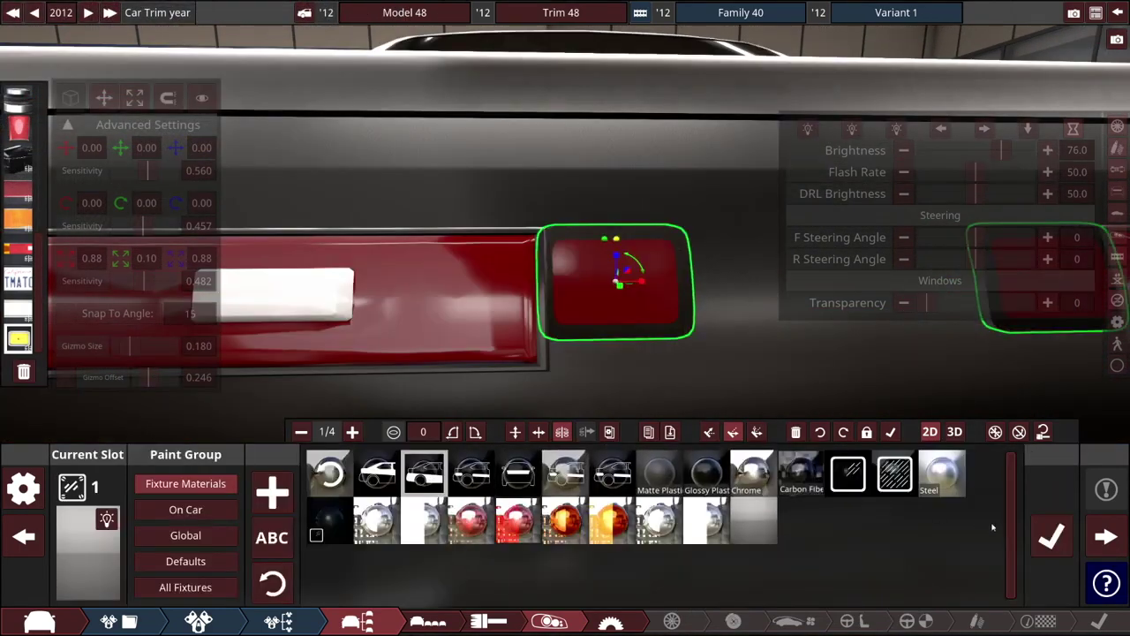
click(1050, 536)
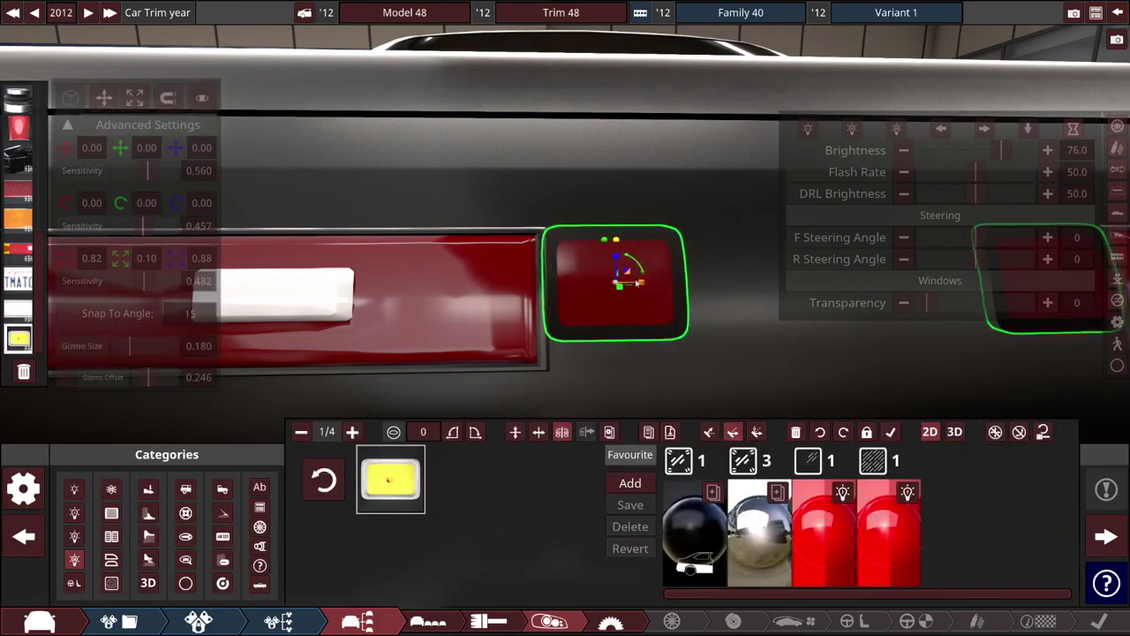
Narrow the inner lights to a width scale of 0.82 and adjust their position beside the main taillights.
mouse_move(616, 256)
mouse_down()
mouse_move(616, 266)
mouse_move(625, 243)
mouse_up()
click(630, 286)
click(630, 286)
click(669, 224)
scroll(669, 239, down, 8)
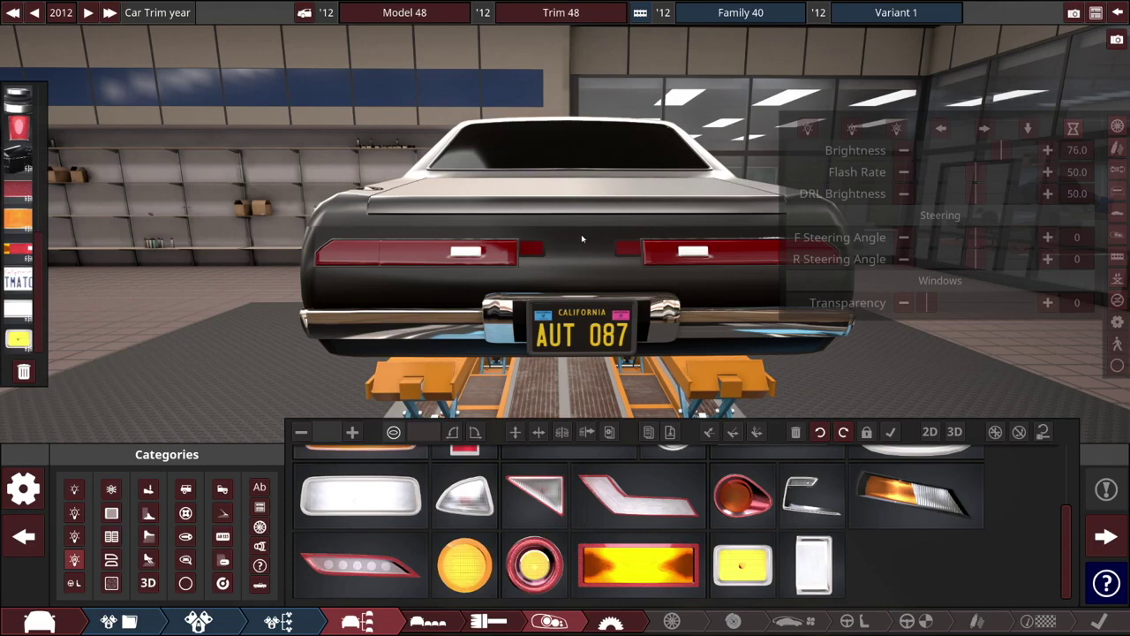
Place a mirrored pair of round chrome exhaust tips below the rear bumper as 3D fixtures with a scale of 1.03.
click(261, 546)
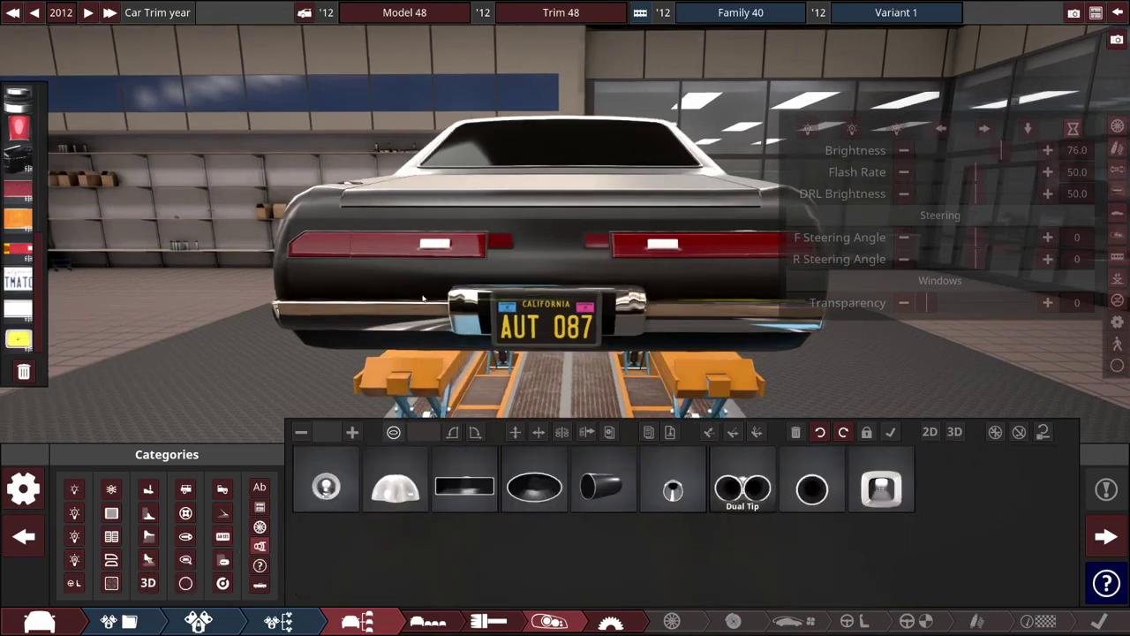
drag(565, 317, 570, 256)
drag(812, 490, 452, 278)
click(562, 431)
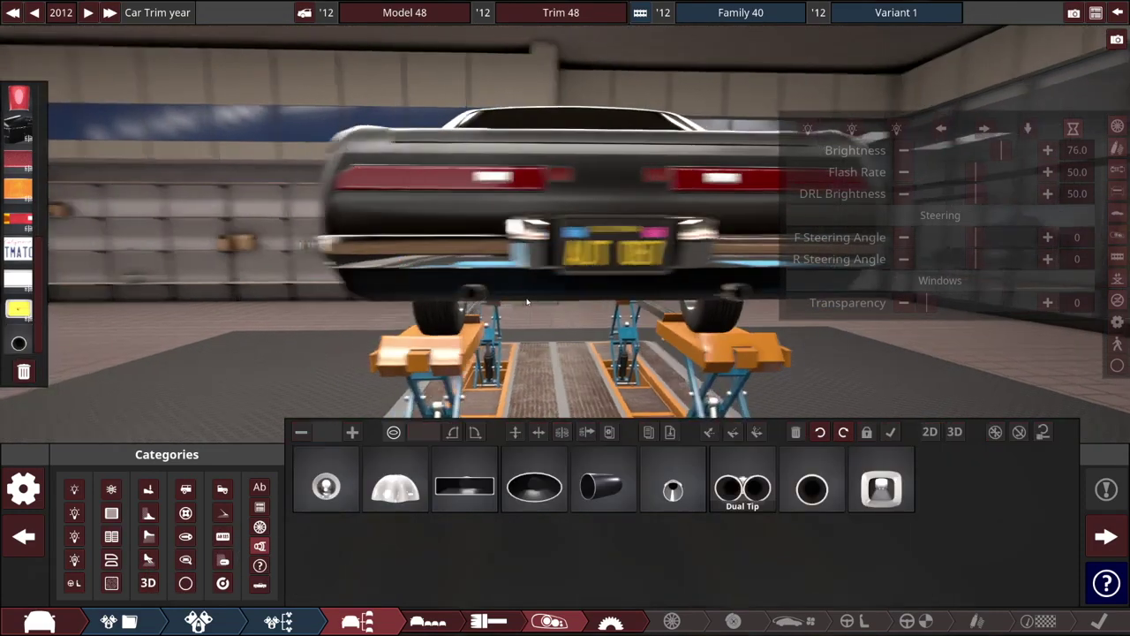
click(478, 292)
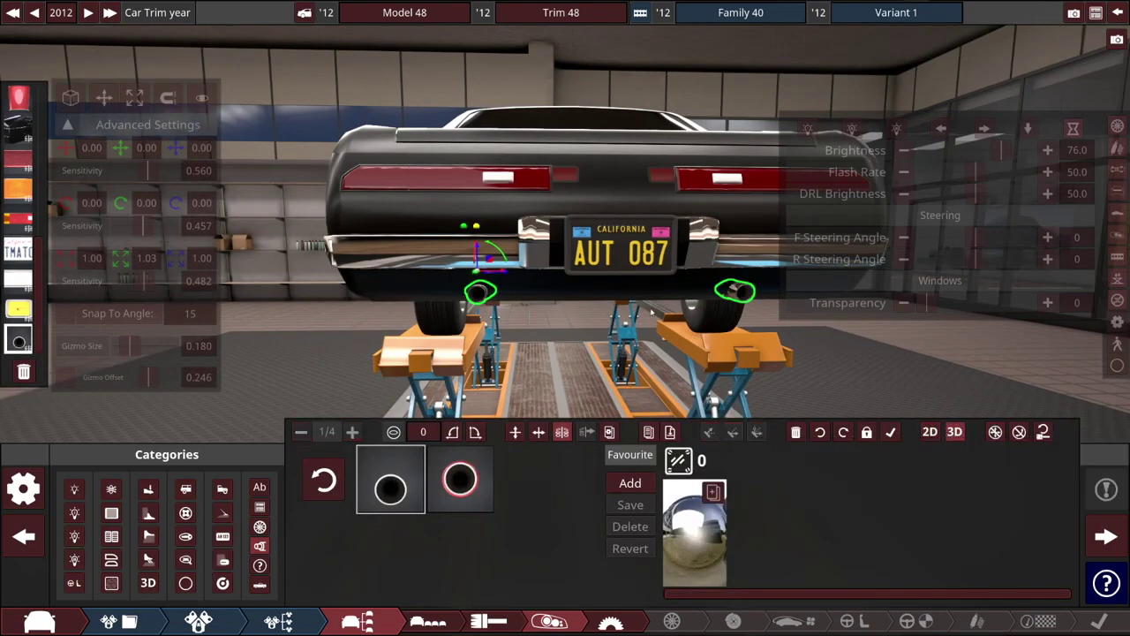
drag(651, 311, 552, 306)
scroll(549, 304, down, 2)
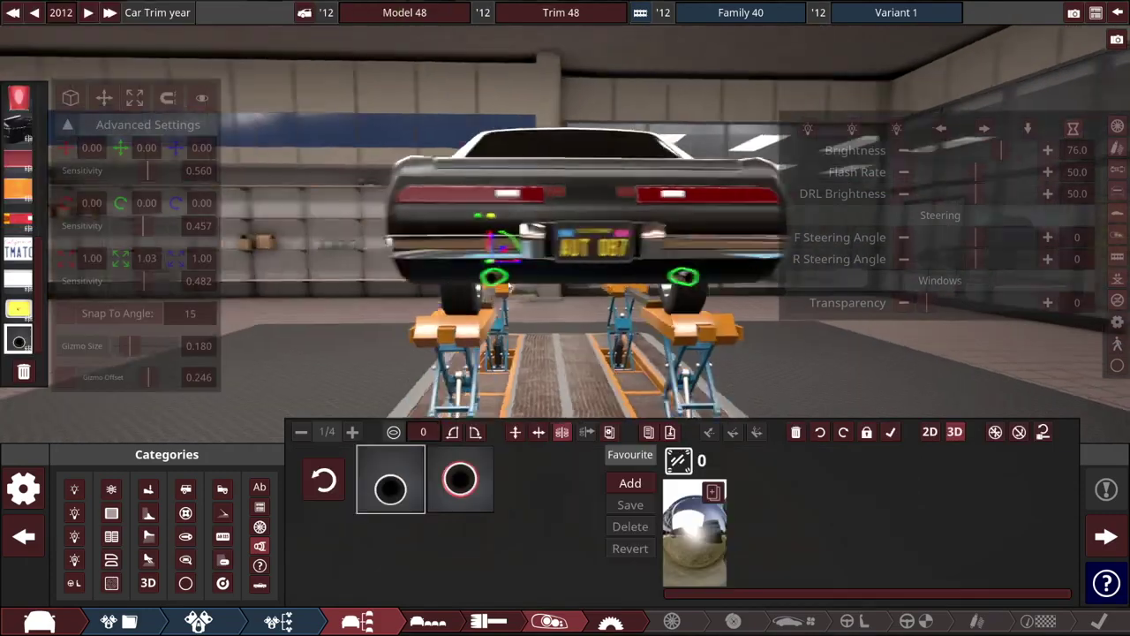
scroll(521, 294, up, 3)
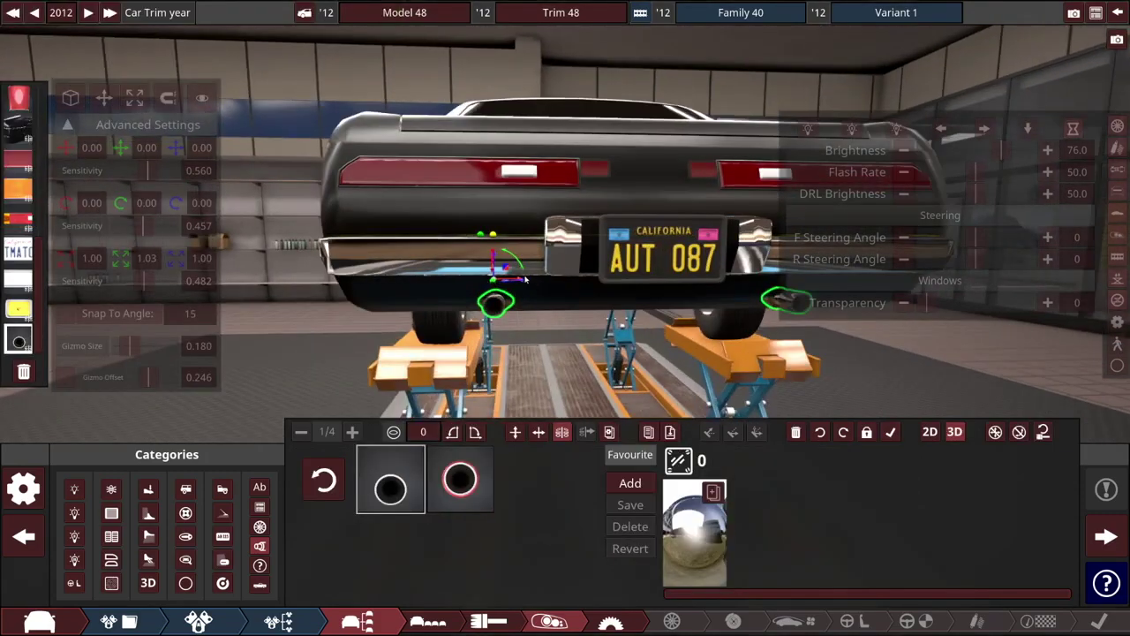
click(535, 279)
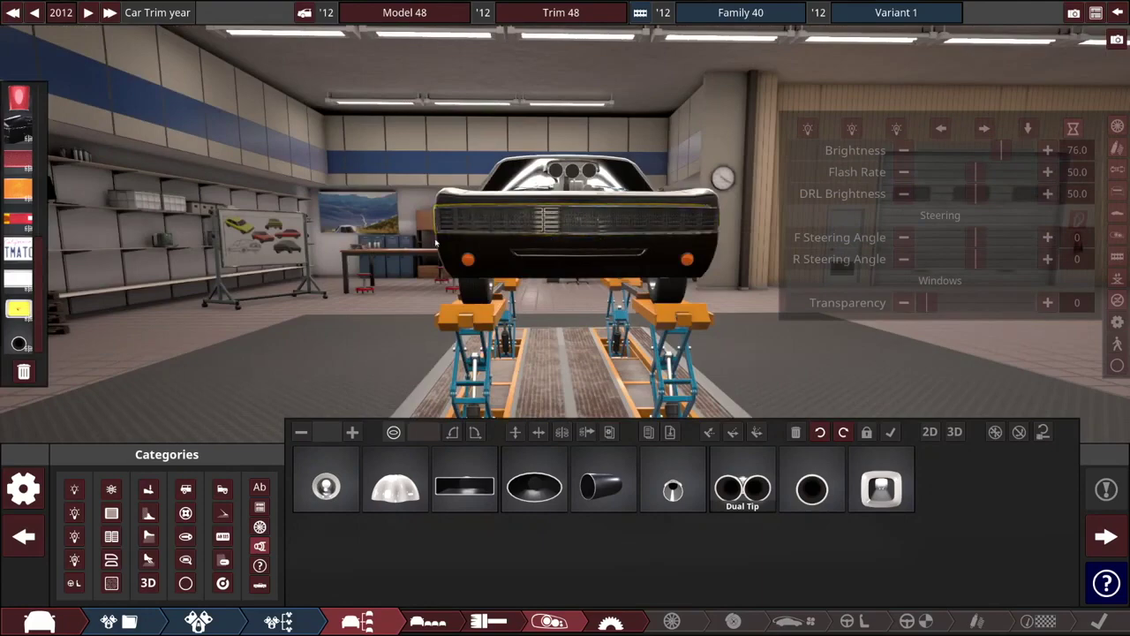
drag(446, 228, 509, 264)
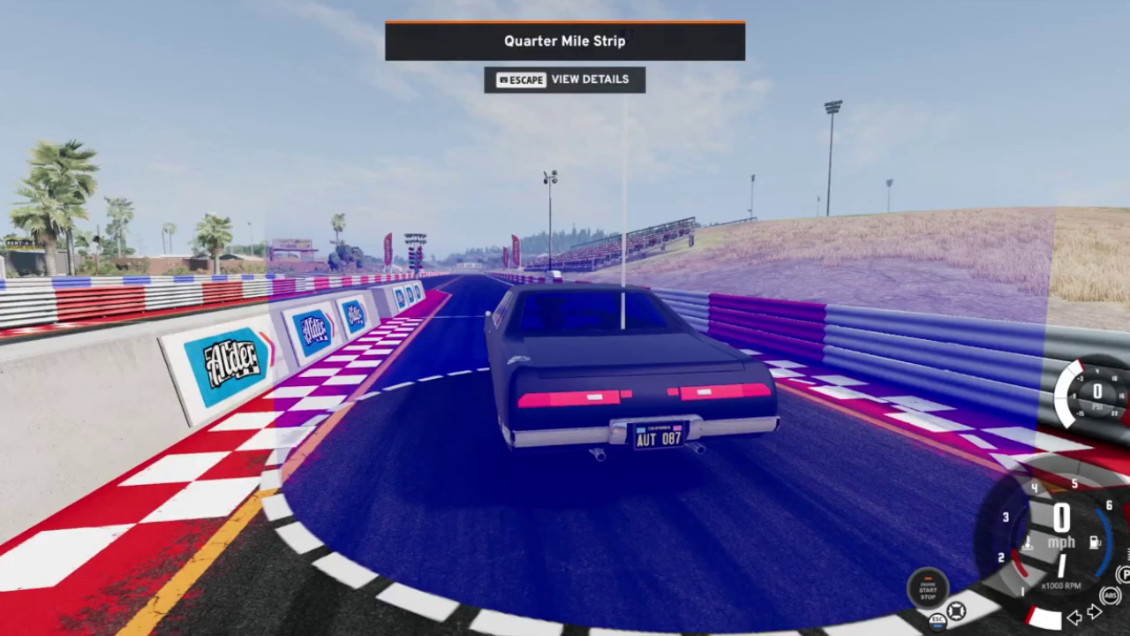
drag(177, 339, 383, 339)
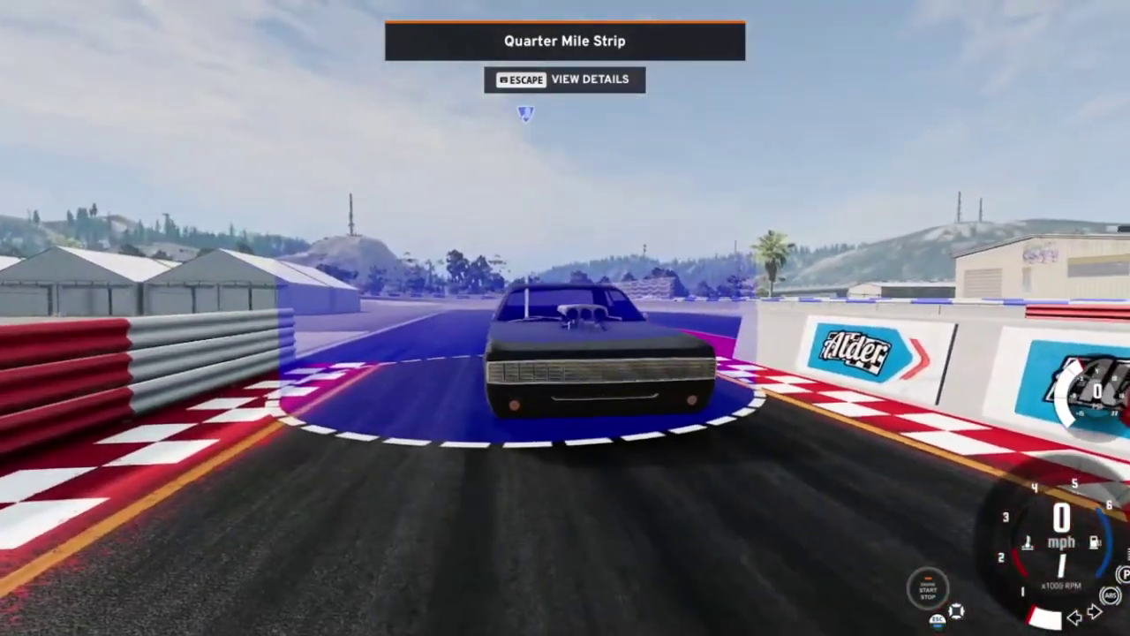
Start the Quarter Mile Strip drag race mission with default settings and browse the vehicle list for an opponent.
key(Escape)
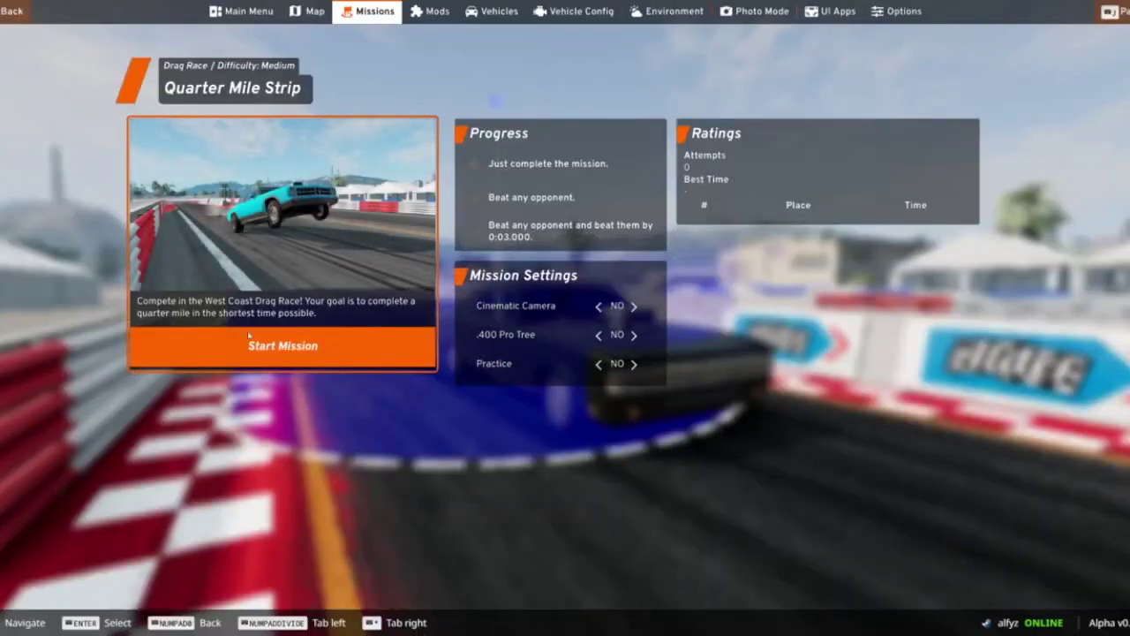
click(257, 344)
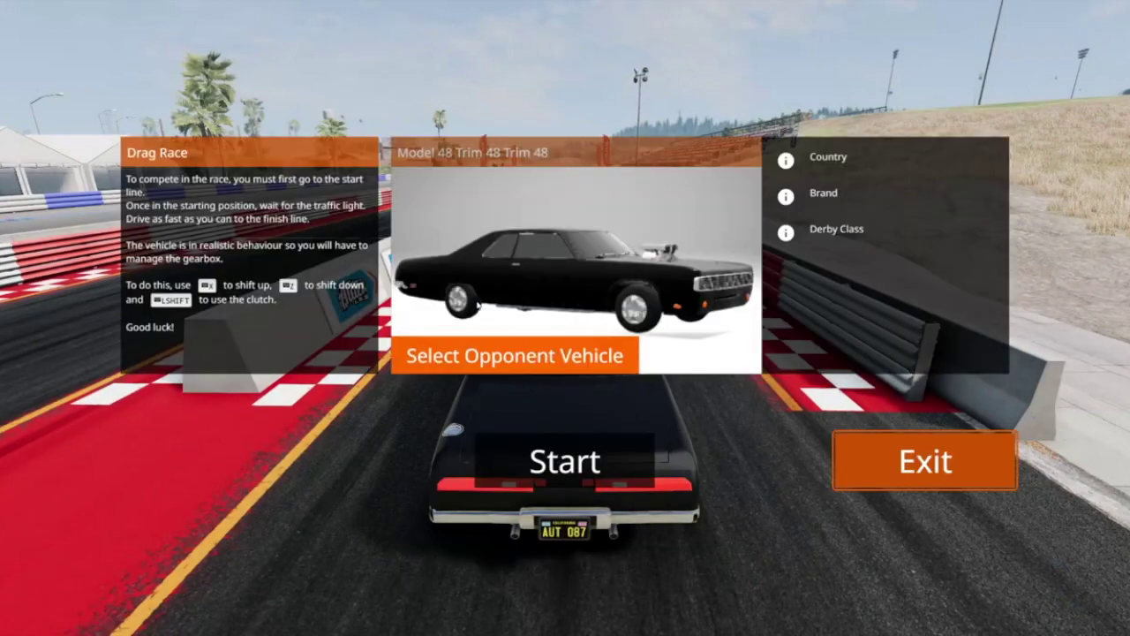
click(459, 343)
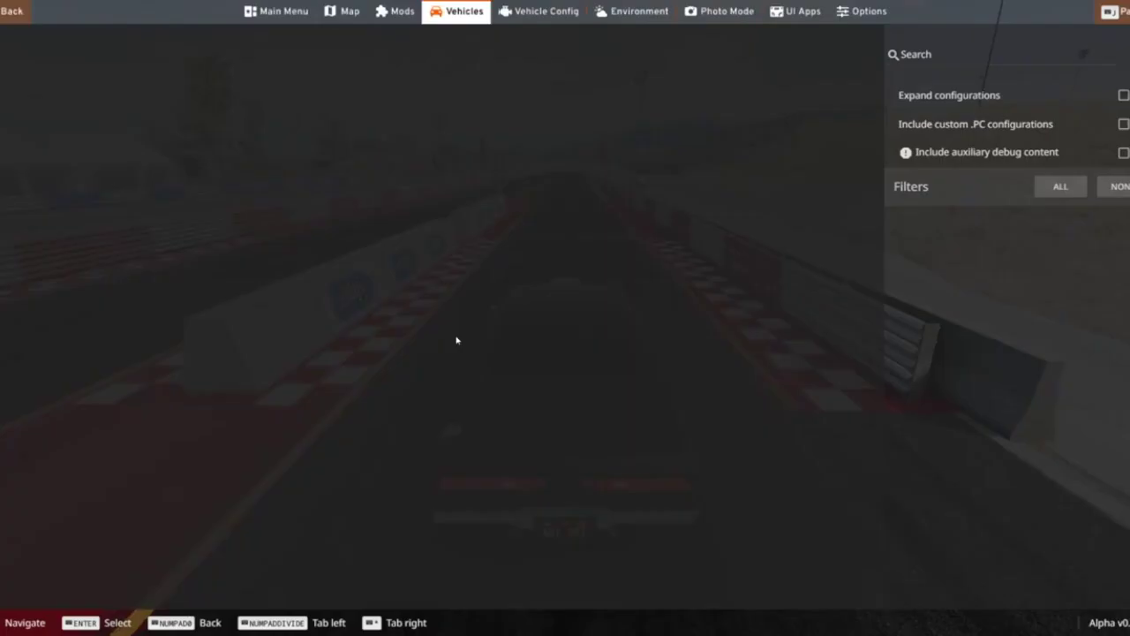
scroll(455, 339, down, 5)
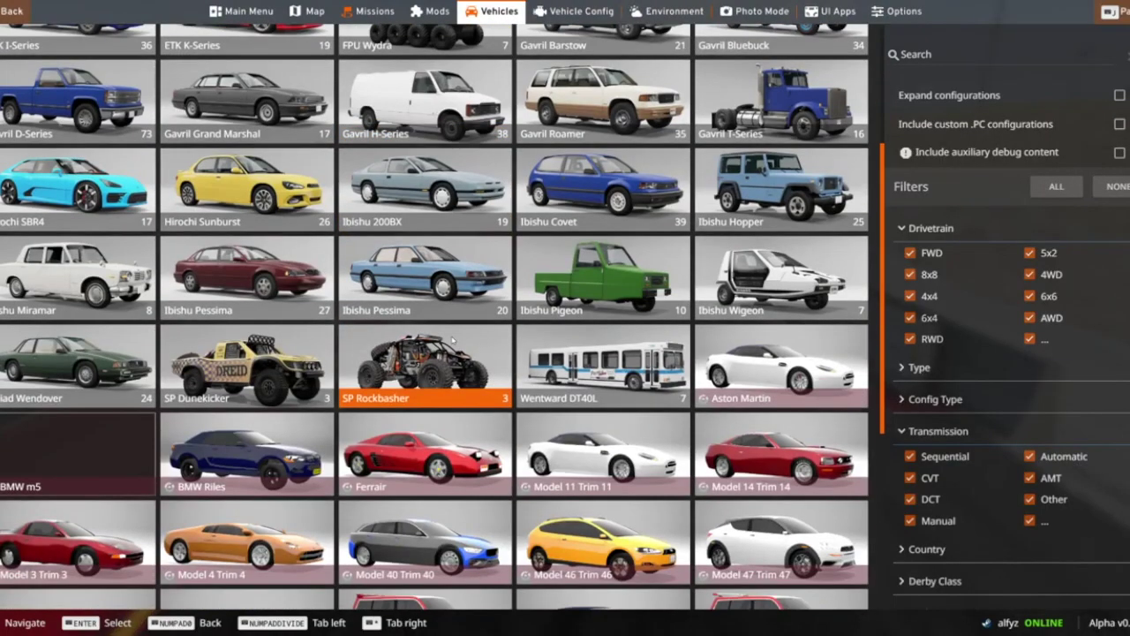
scroll(452, 339, down, 3)
scroll(457, 339, up, 5)
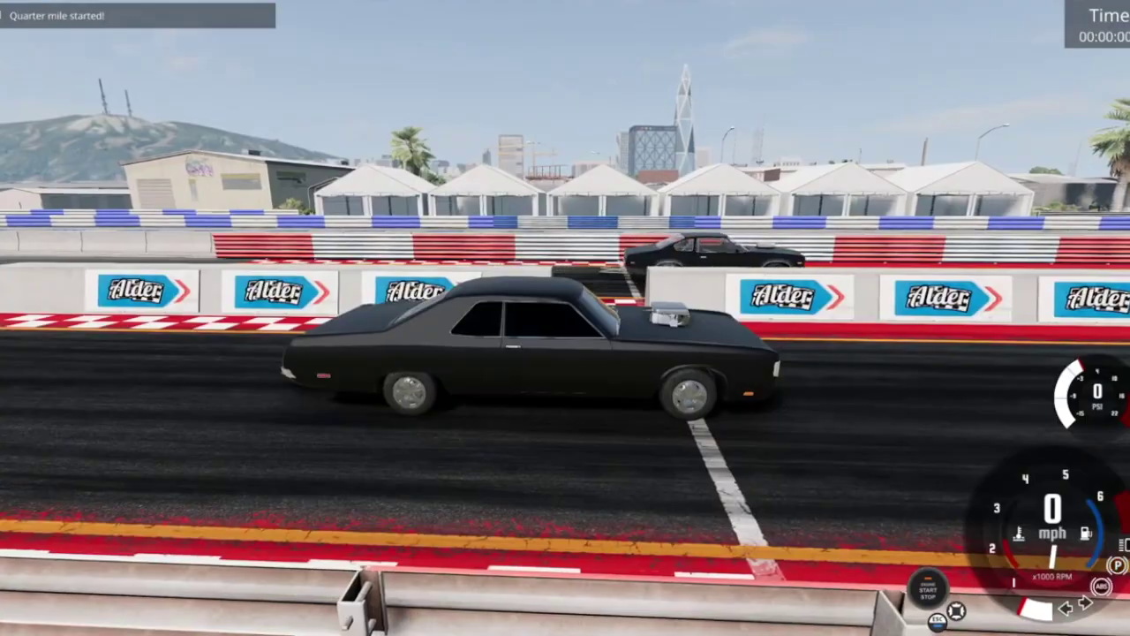
Race the black muscle car down the quarter-mile drag strip, changing the camera view during the runs.
key(Up)
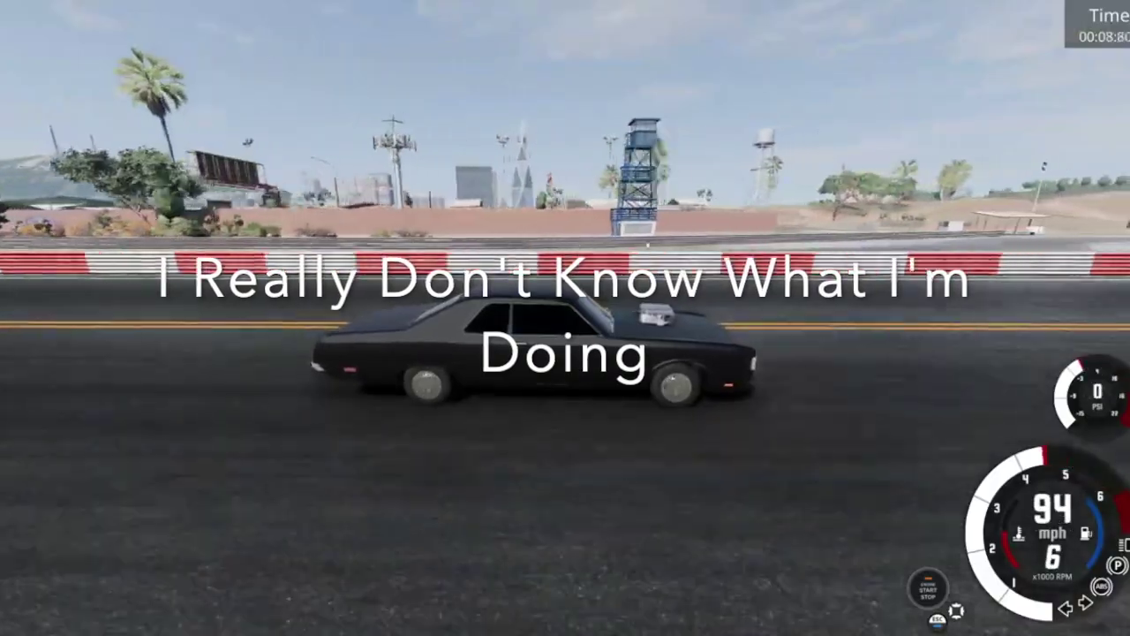
key(c)
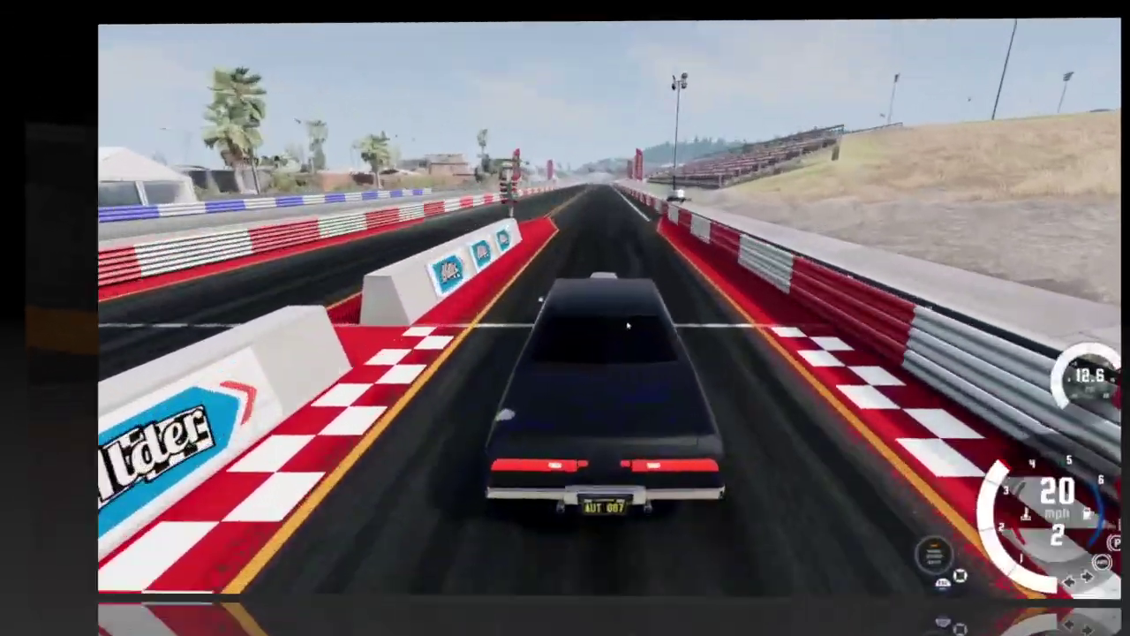
key(c)
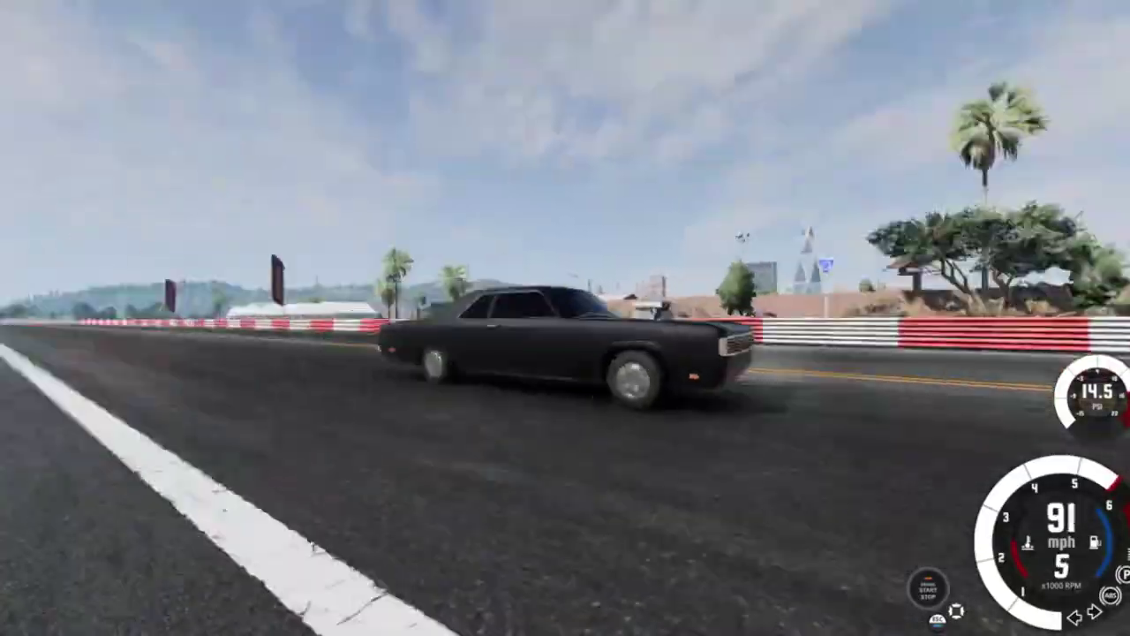